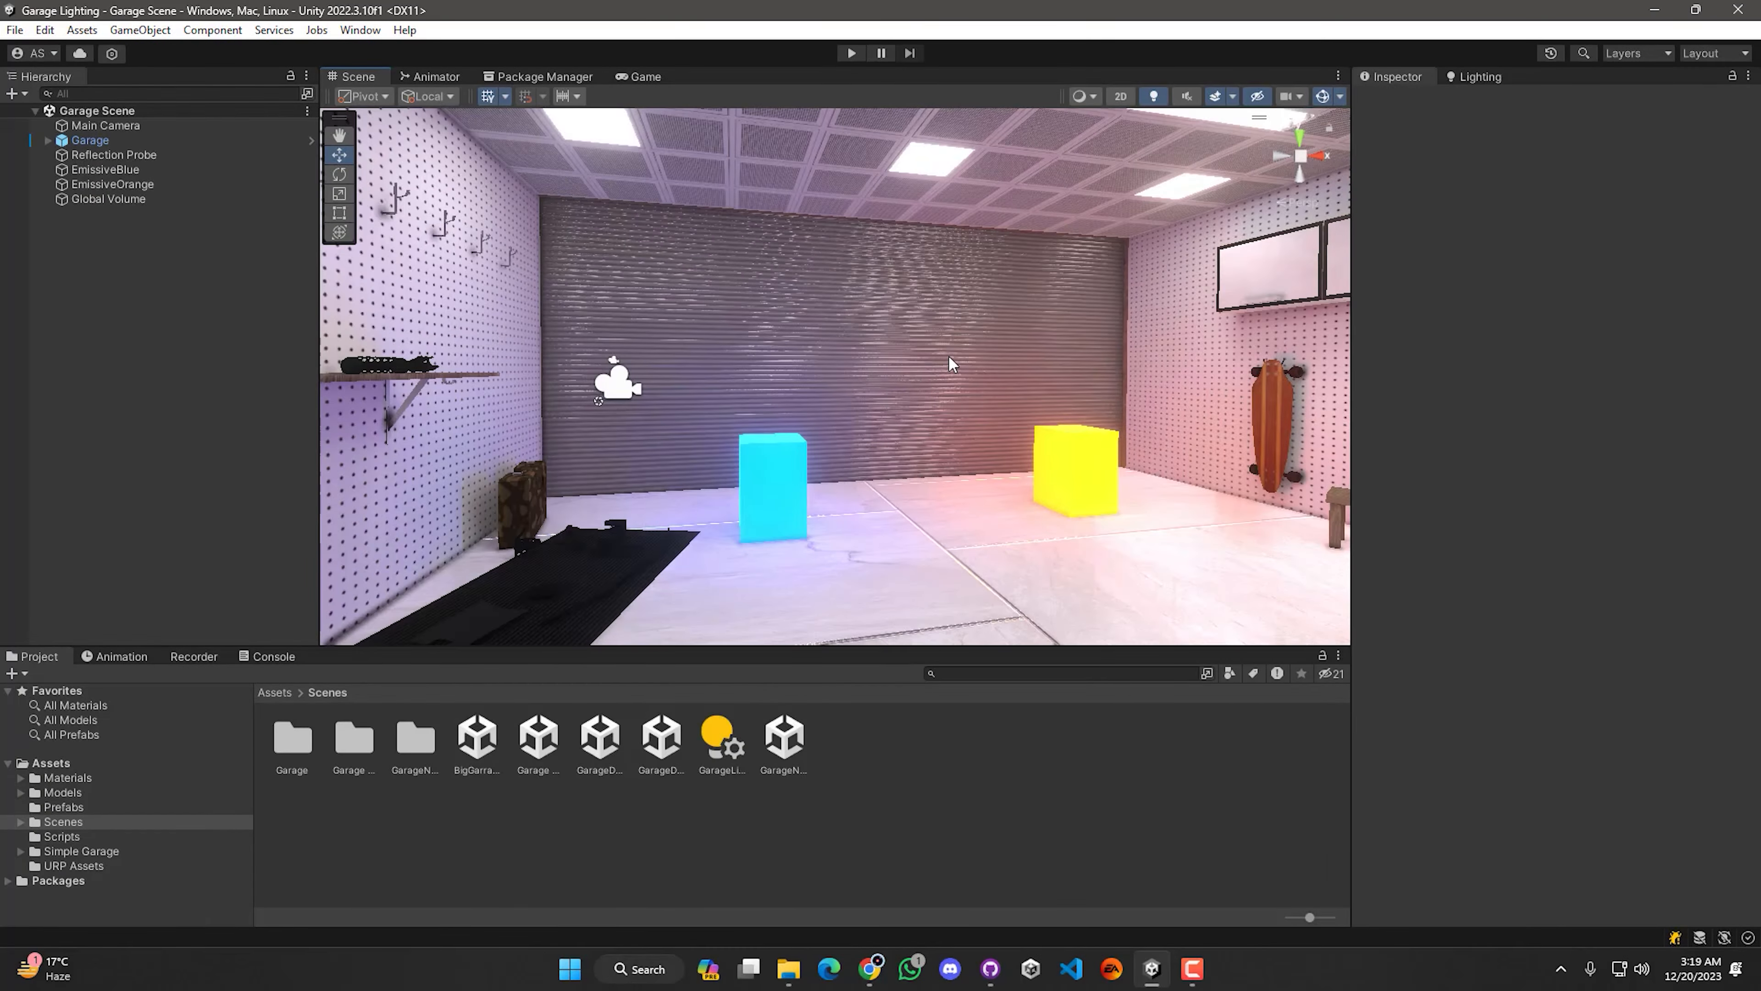
Step: Examine the garage scene's lighting and inspect each of its baked lightmaps, index 0 to 4
right_click_drag(948, 355, 216, 493)
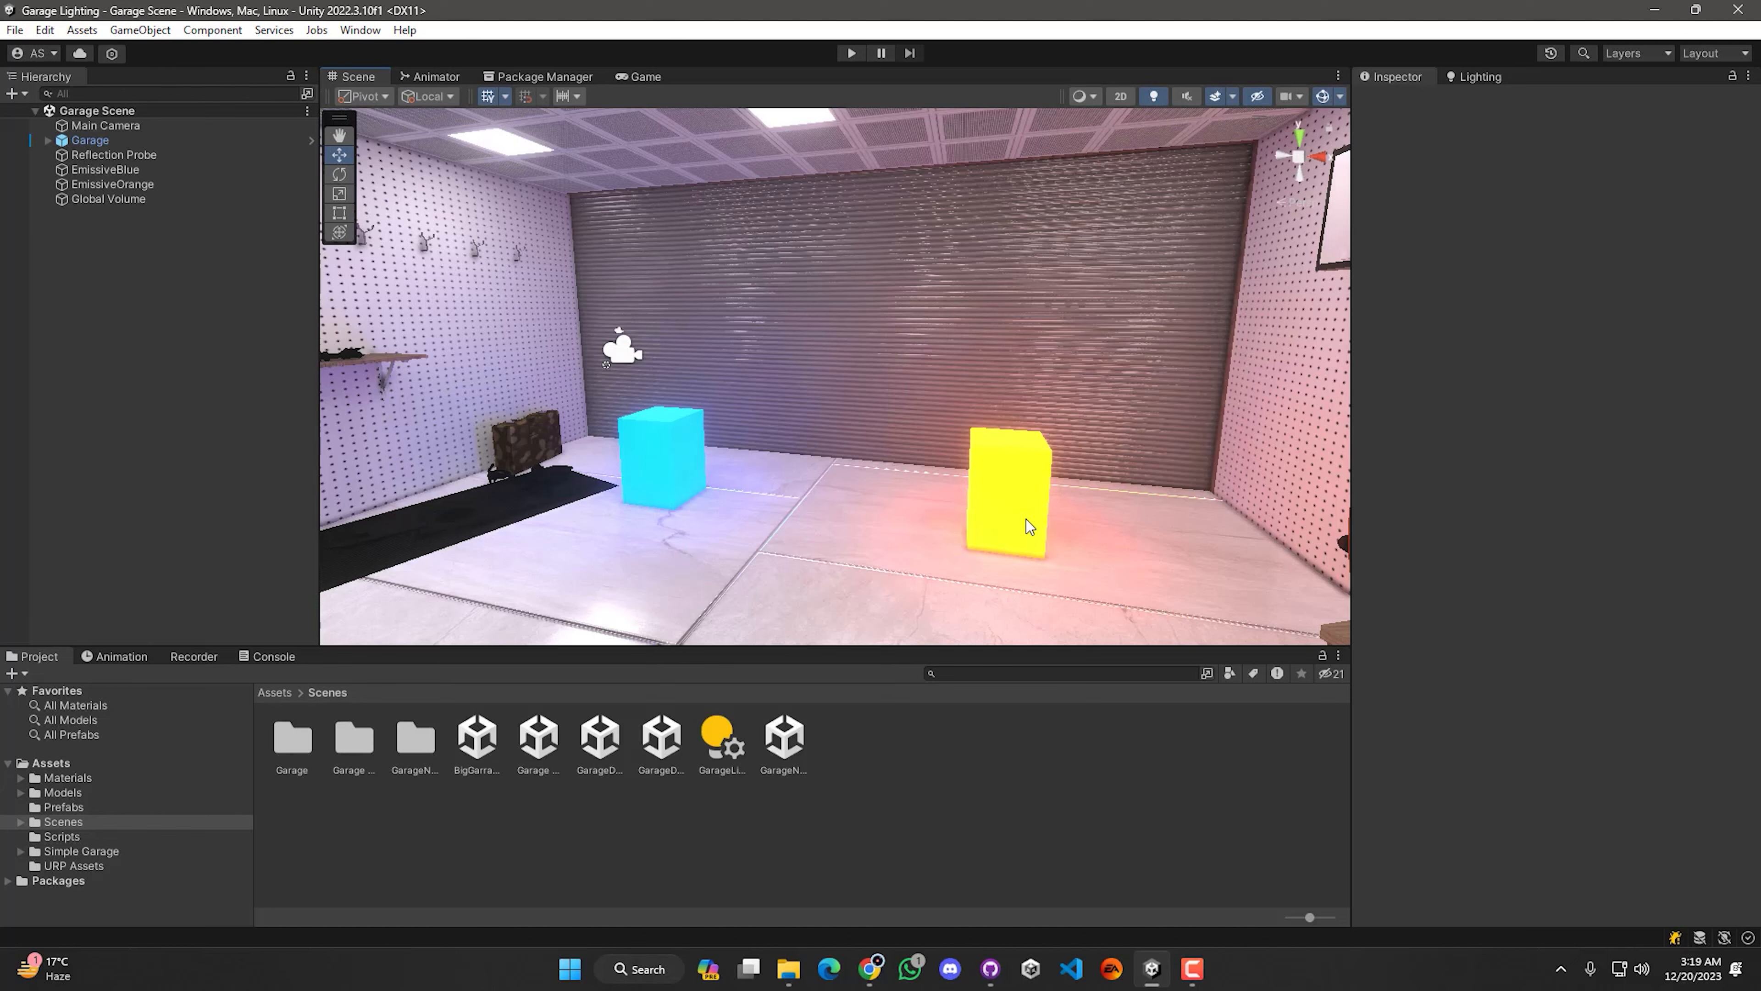
right_click_drag(963, 512, 809, 456)
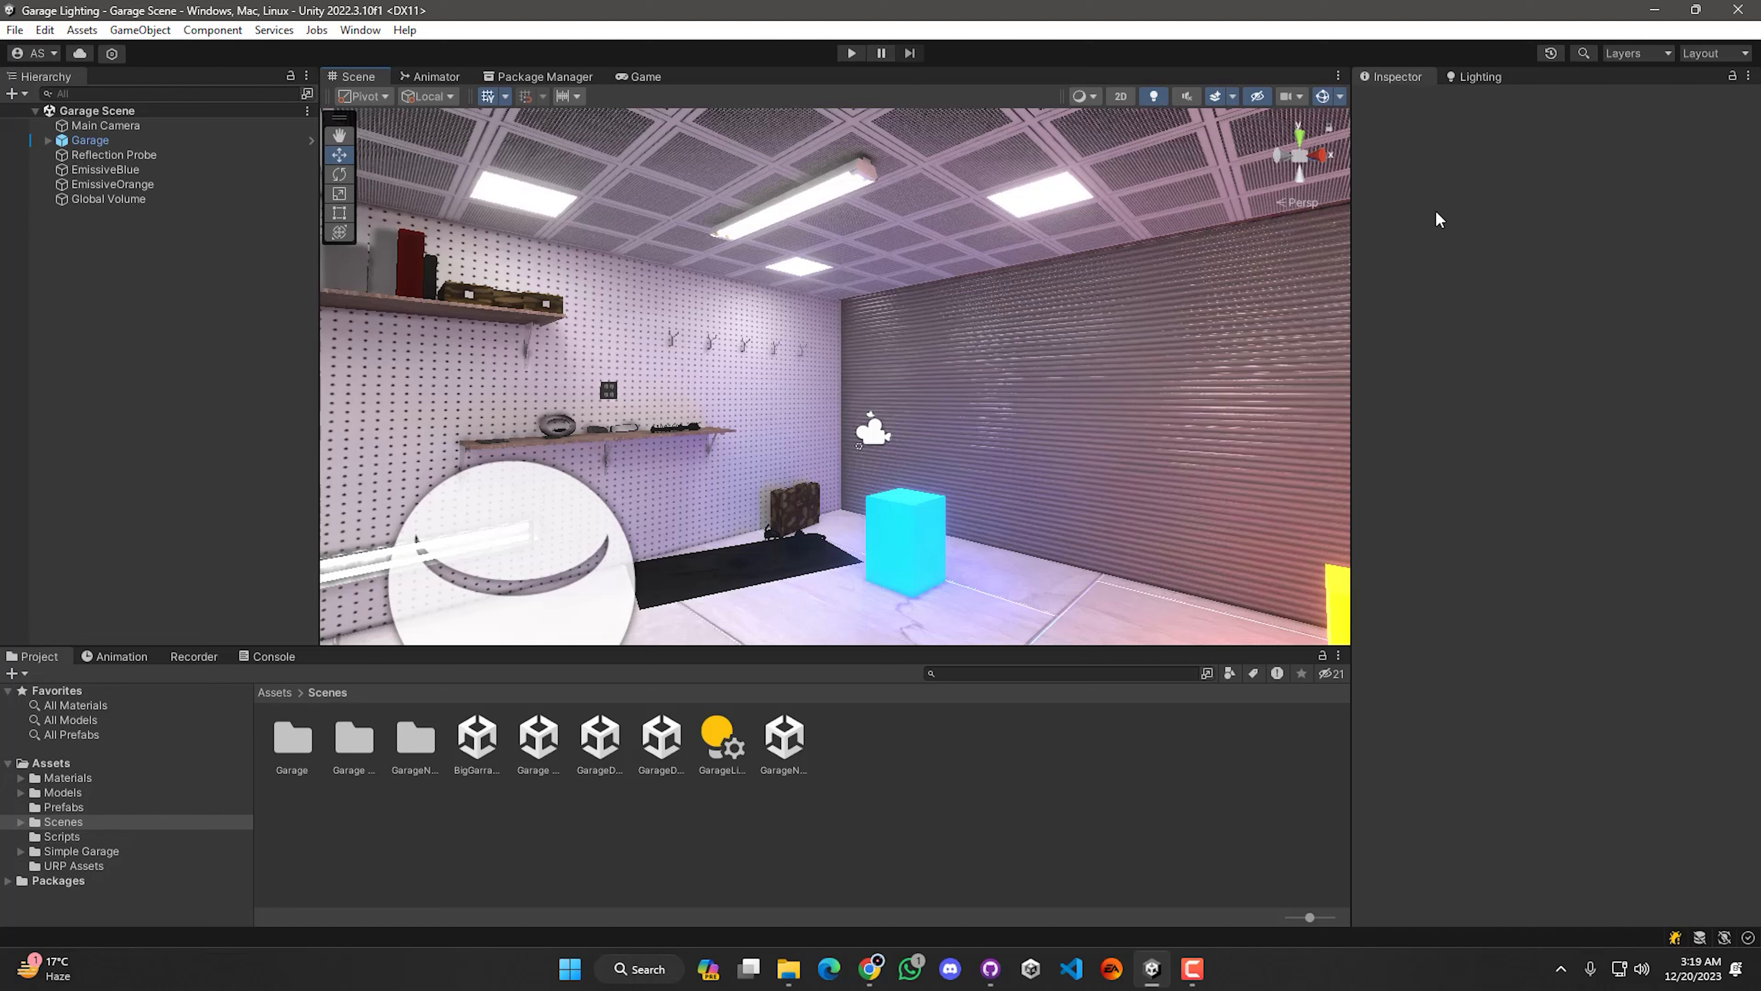
left_click(1475, 76)
left_click(1657, 104)
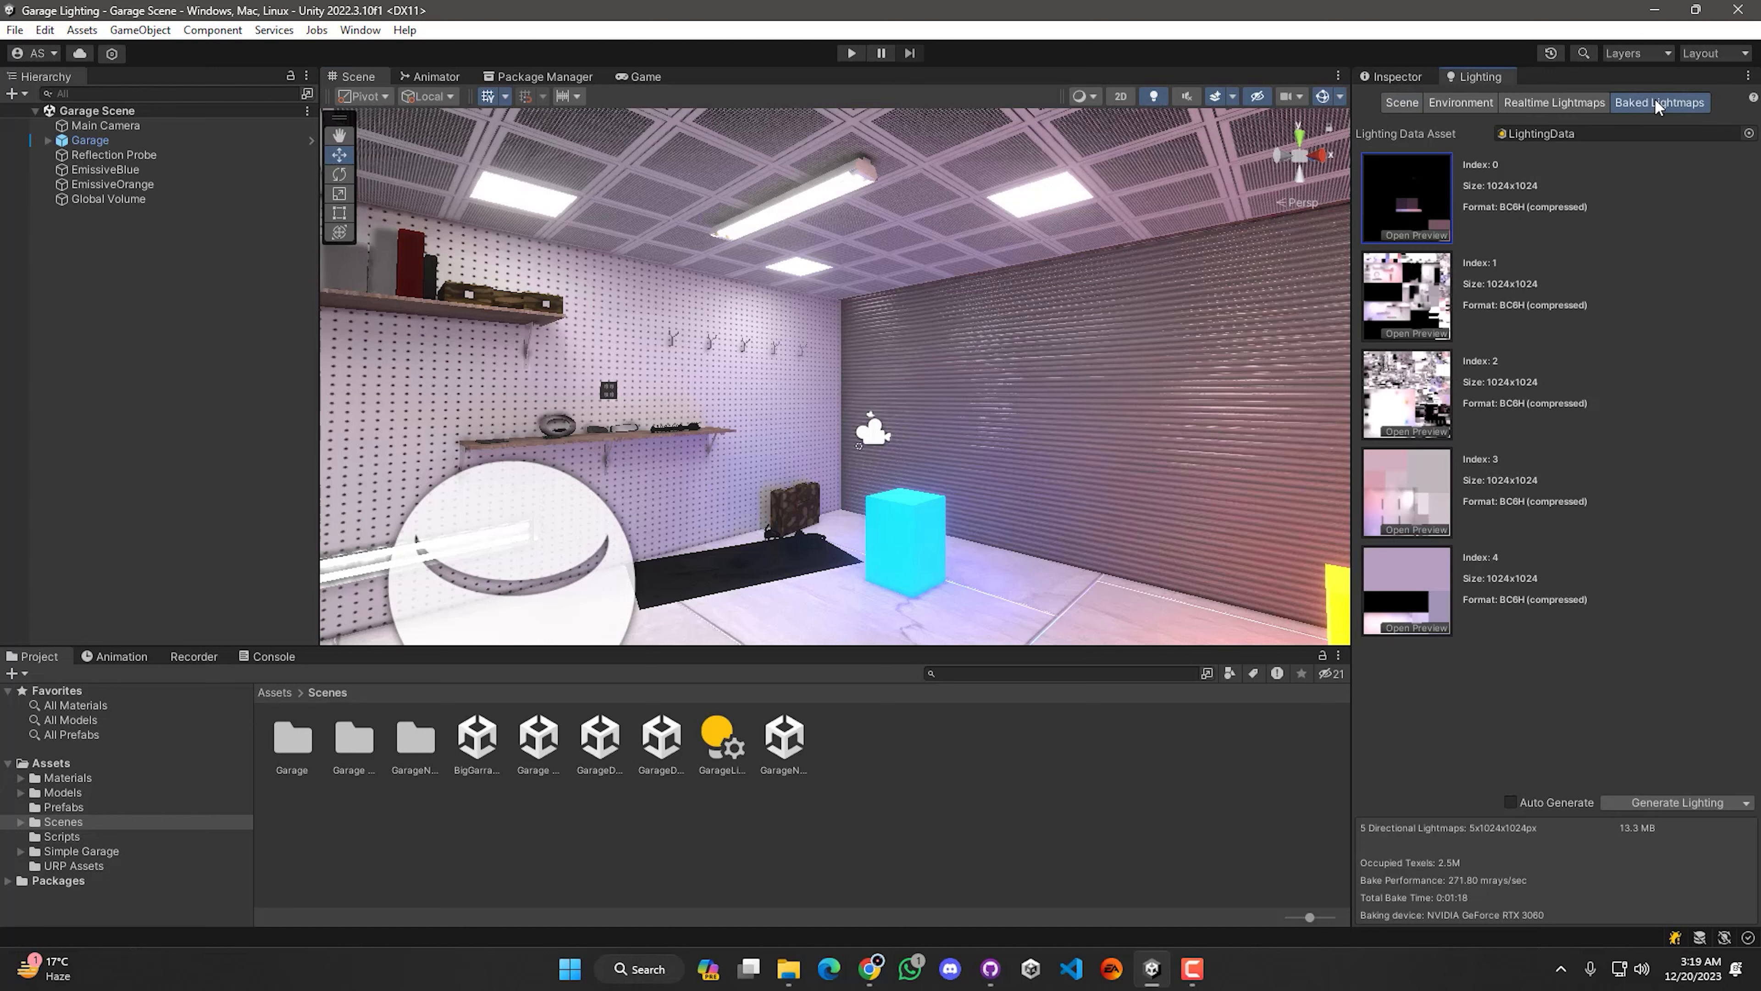
left_click(1396, 296)
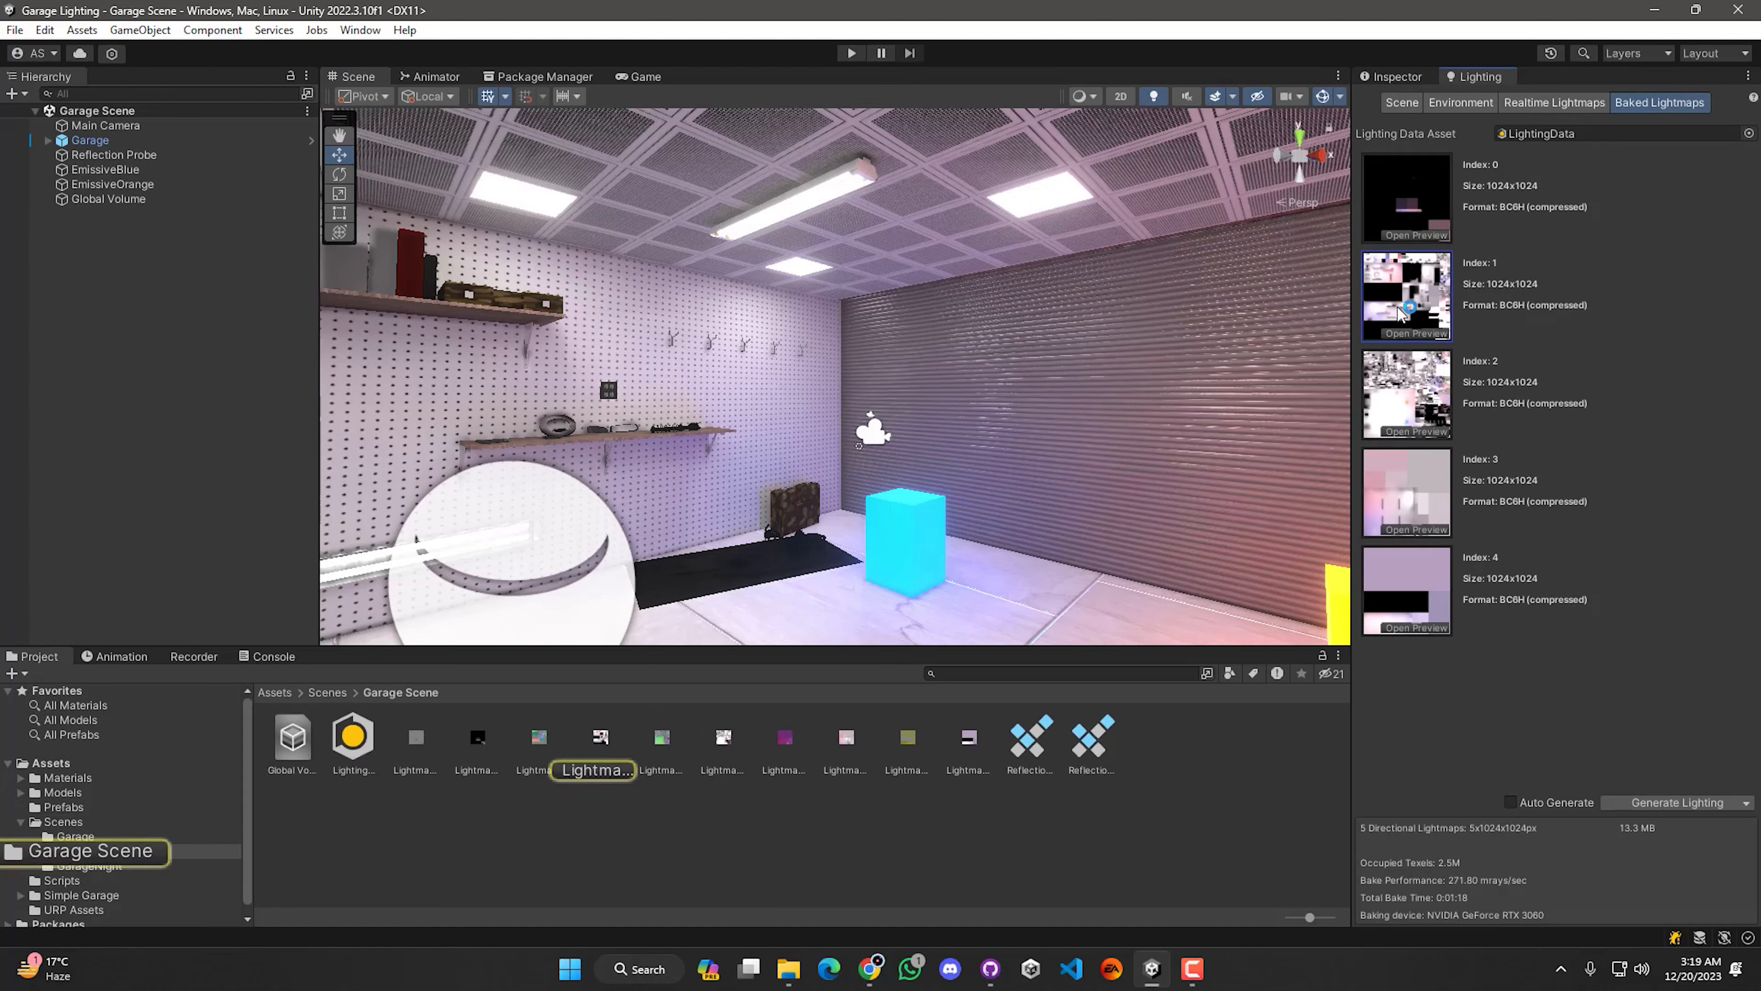
left_click(1403, 392)
left_click(1409, 489)
left_click(1413, 576)
left_click(1408, 201)
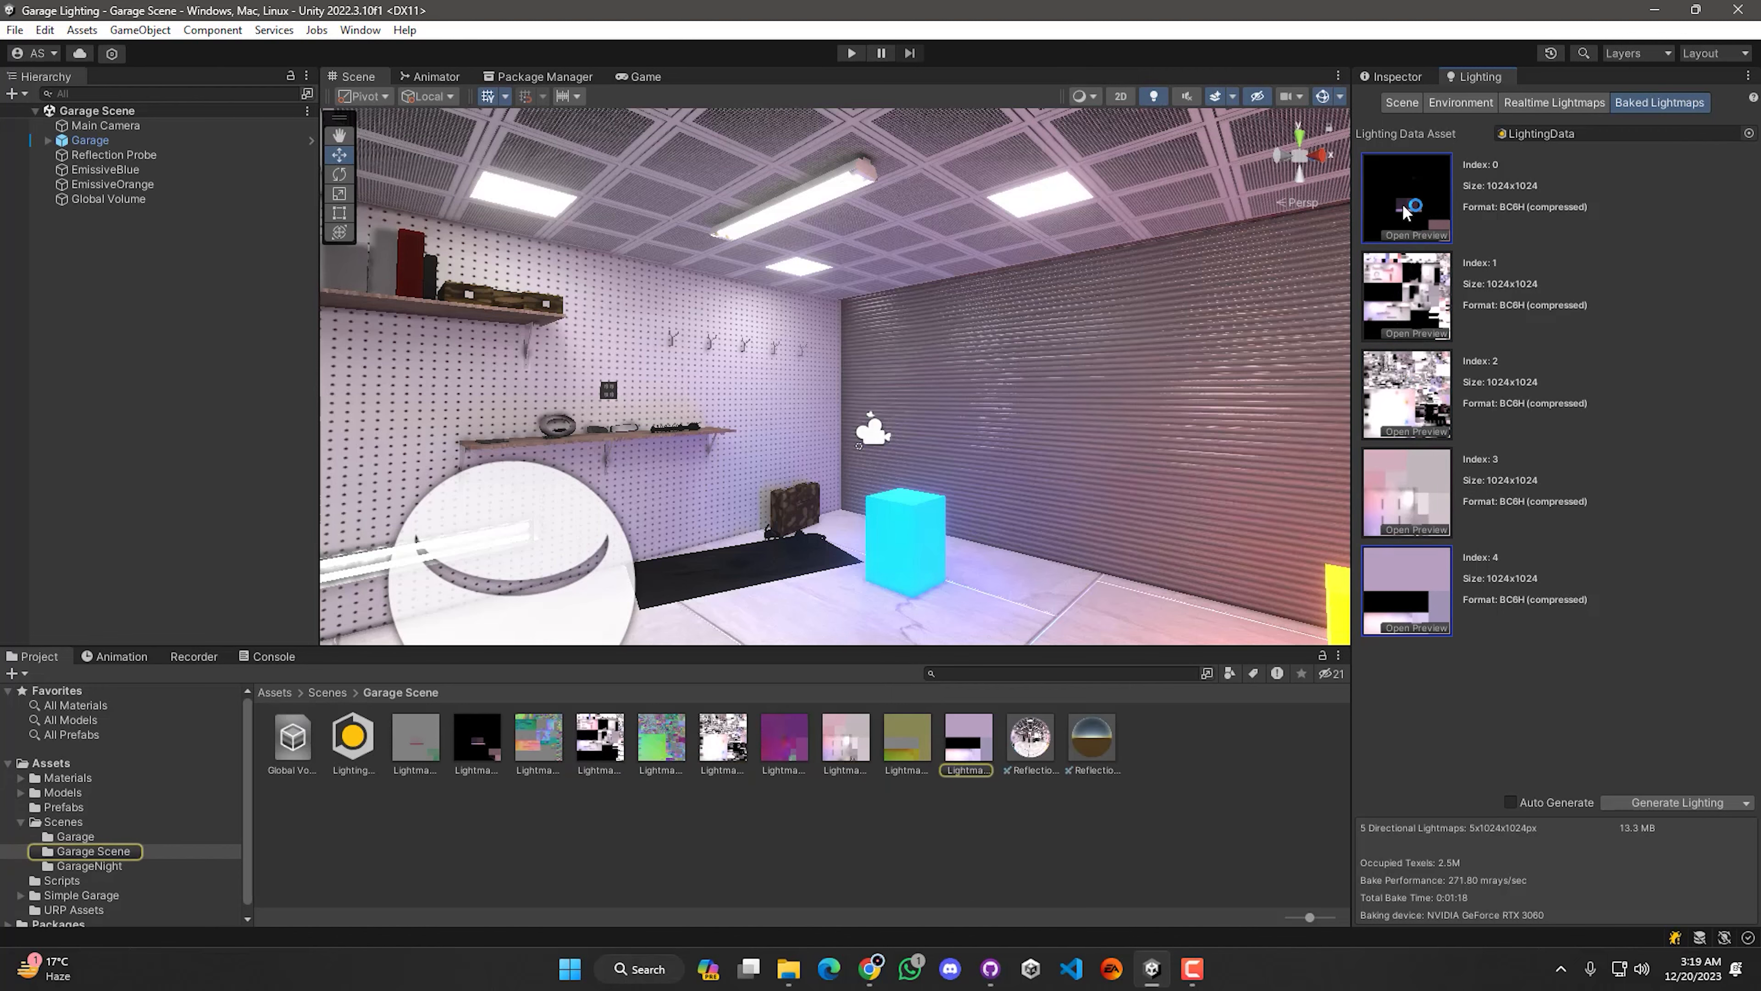
Step: Check the static setting of the EmissiveBlue and EmissiveOrange cubes and the Garage object
right_click_drag(1080, 492, 1127, 548)
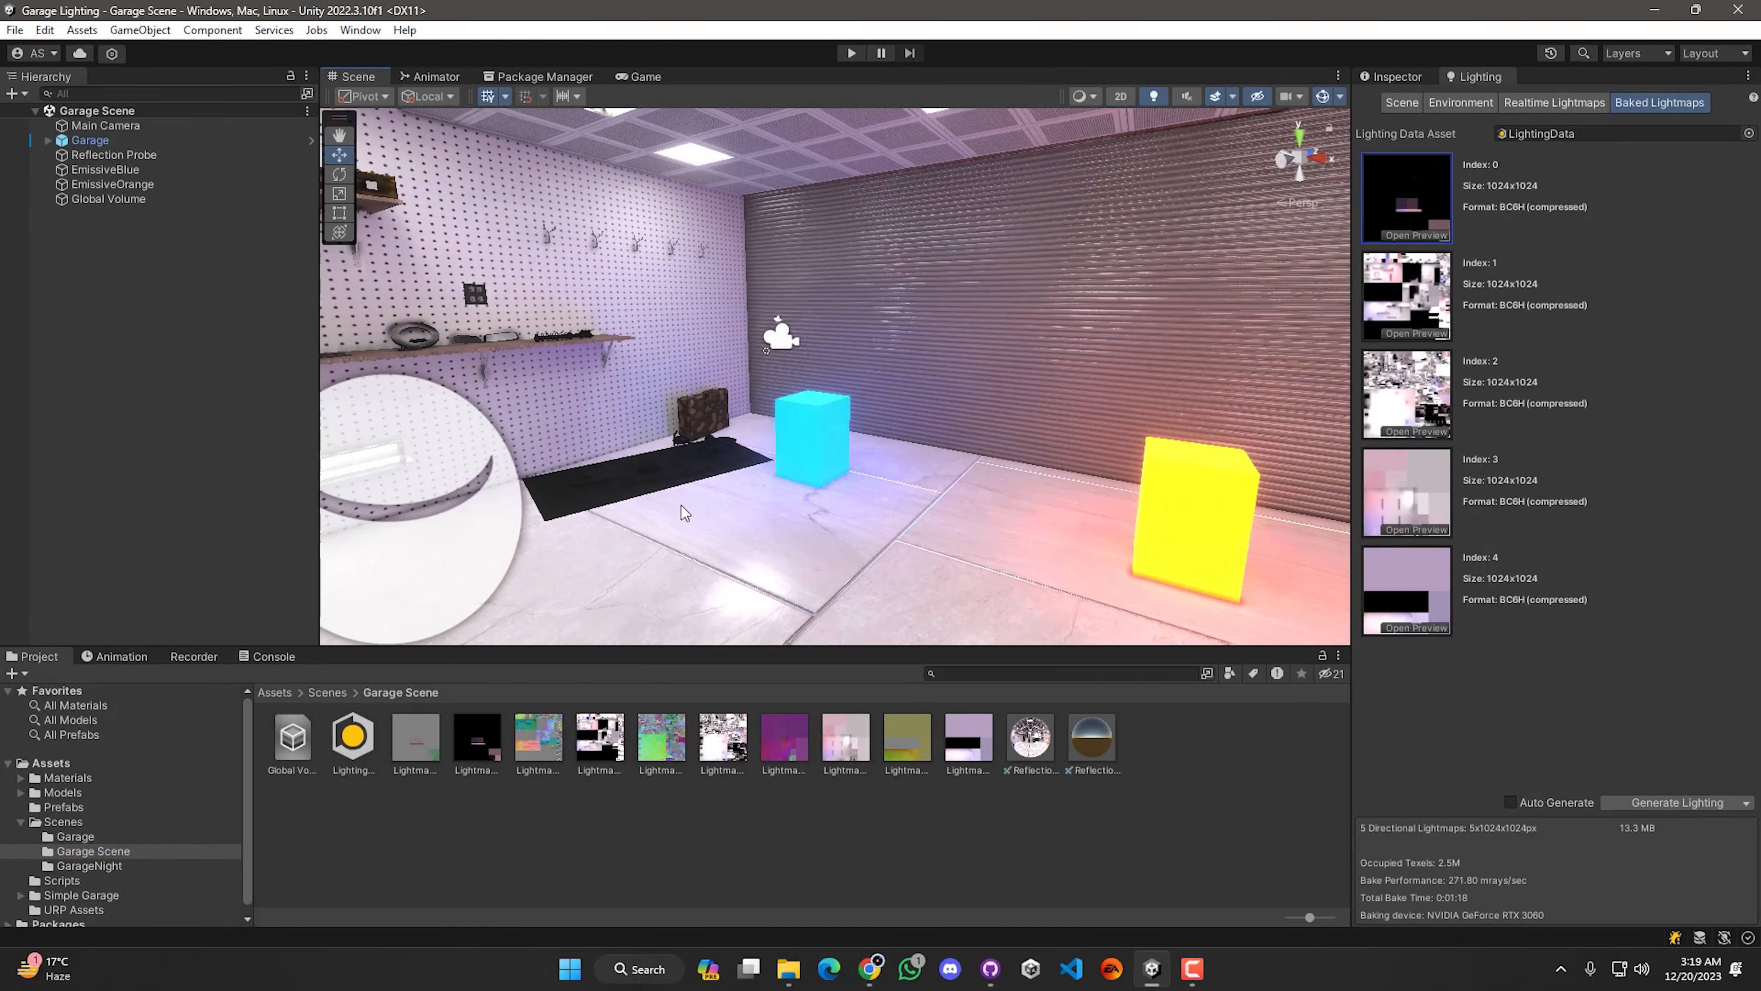
right_click_drag(687, 513, 977, 467)
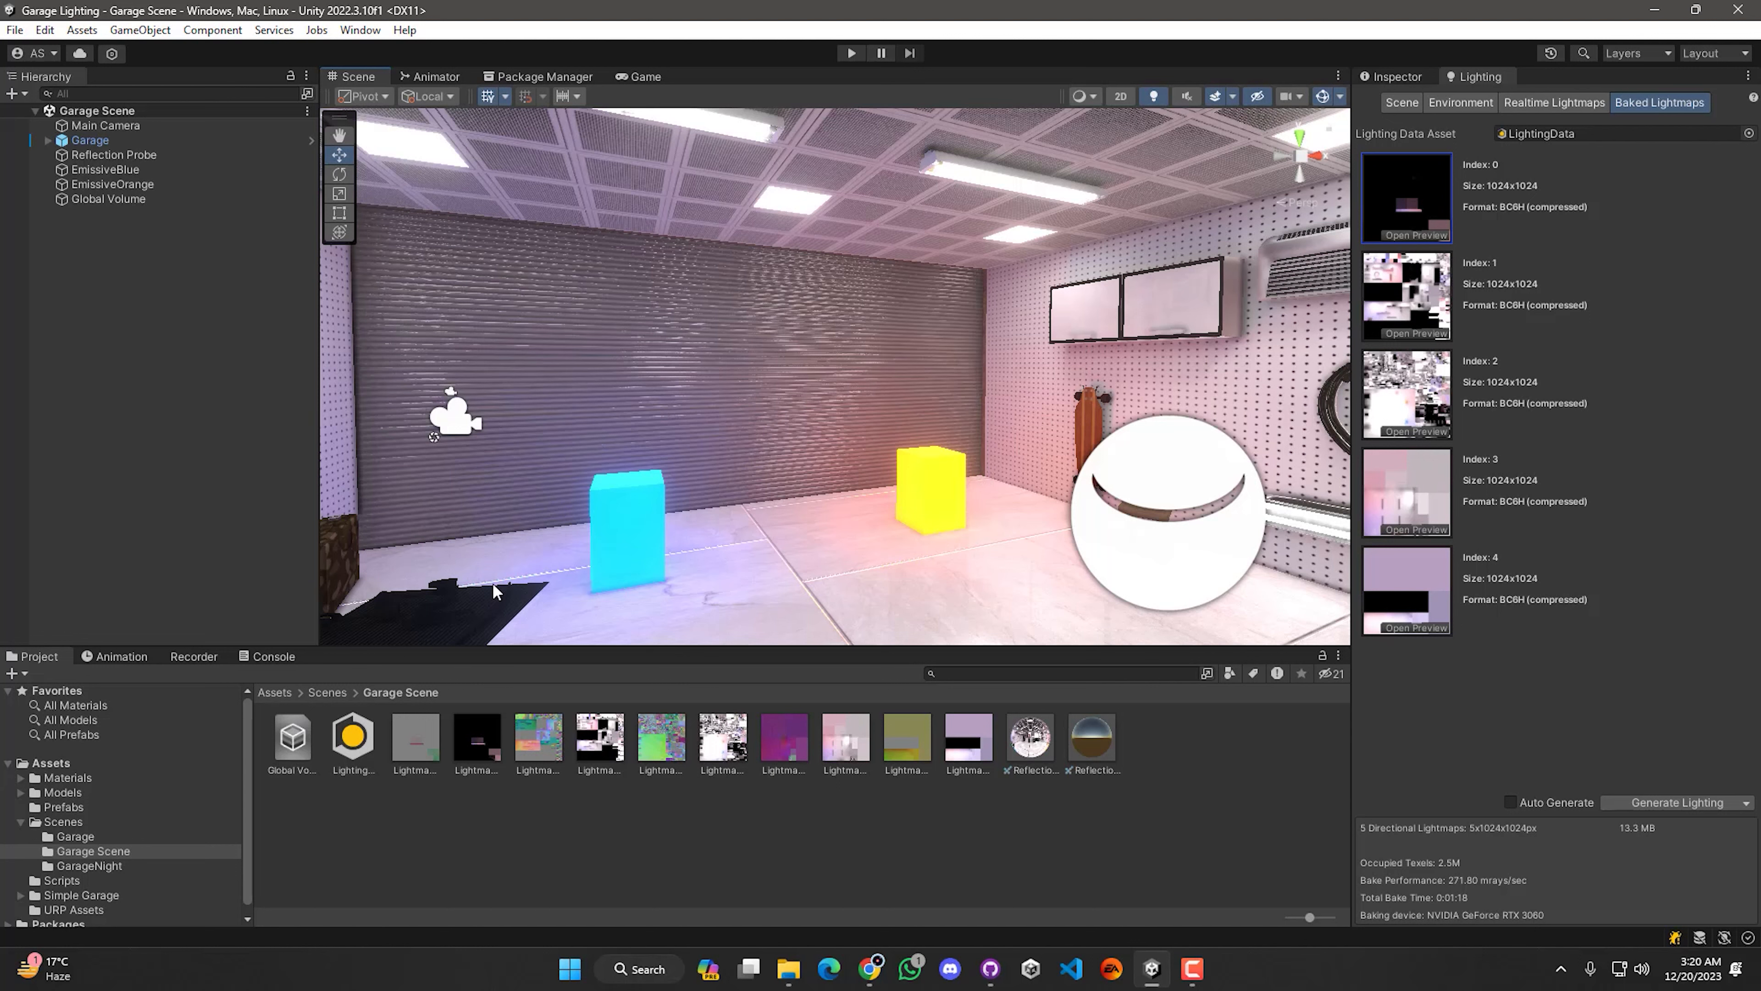
left_click(126, 170)
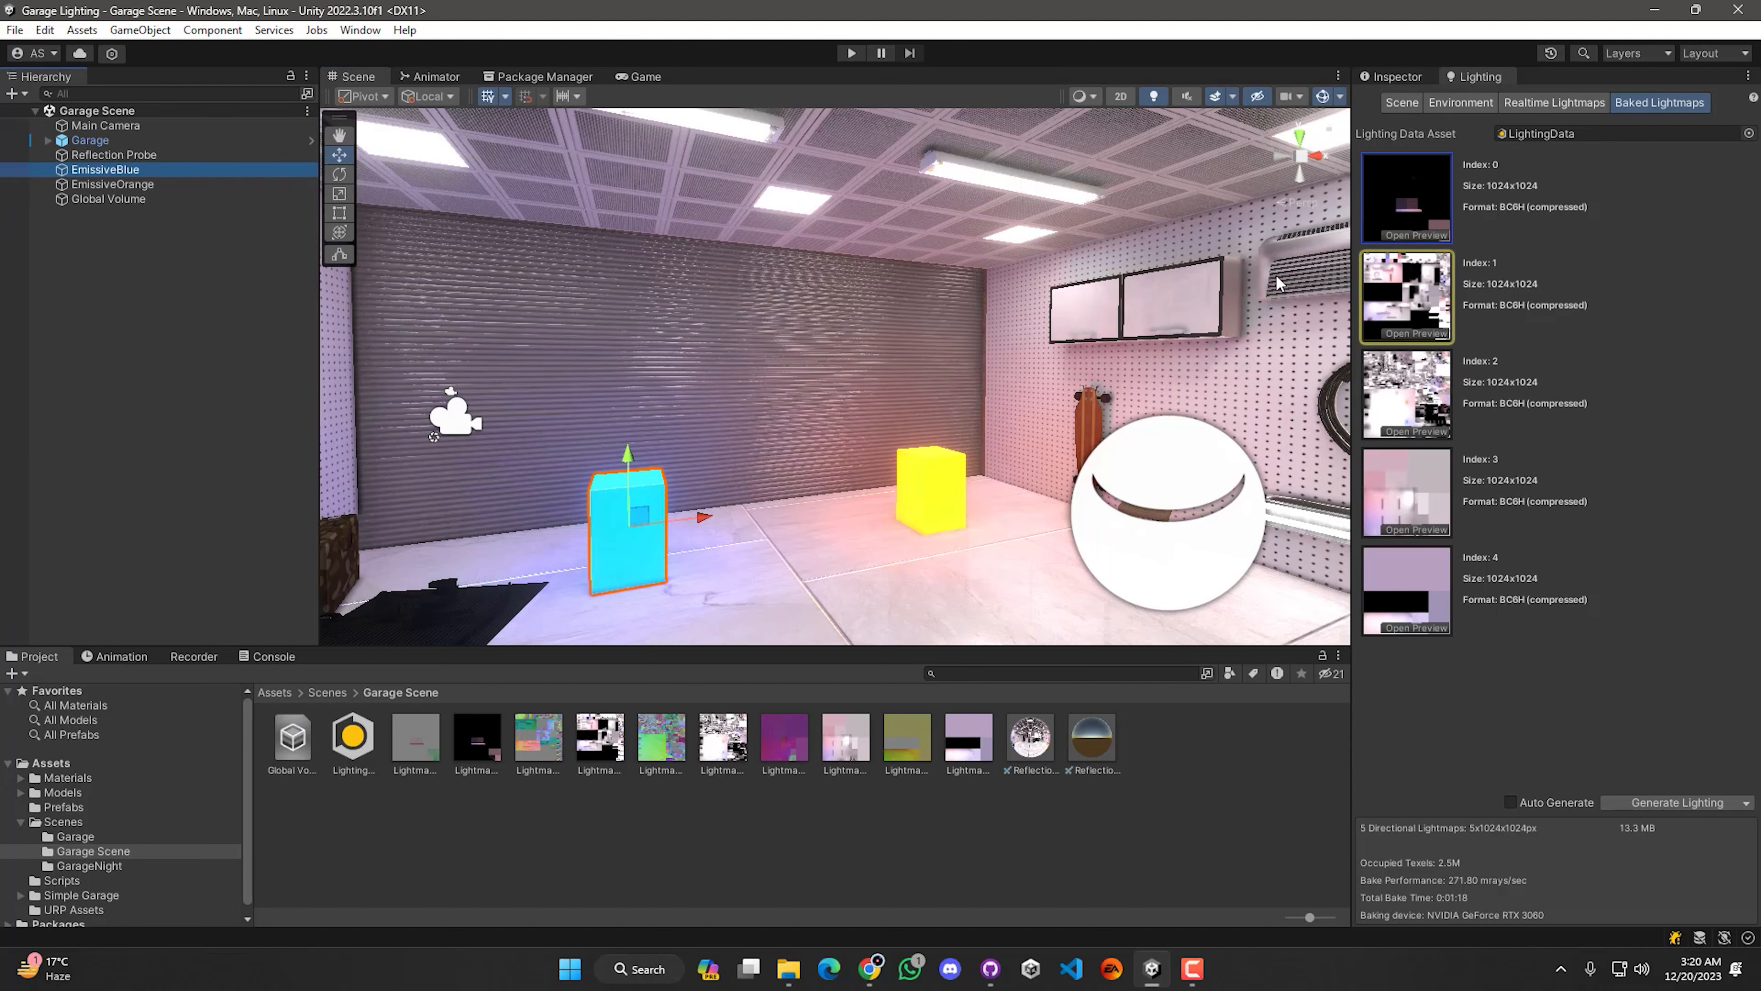
left_click(1400, 76)
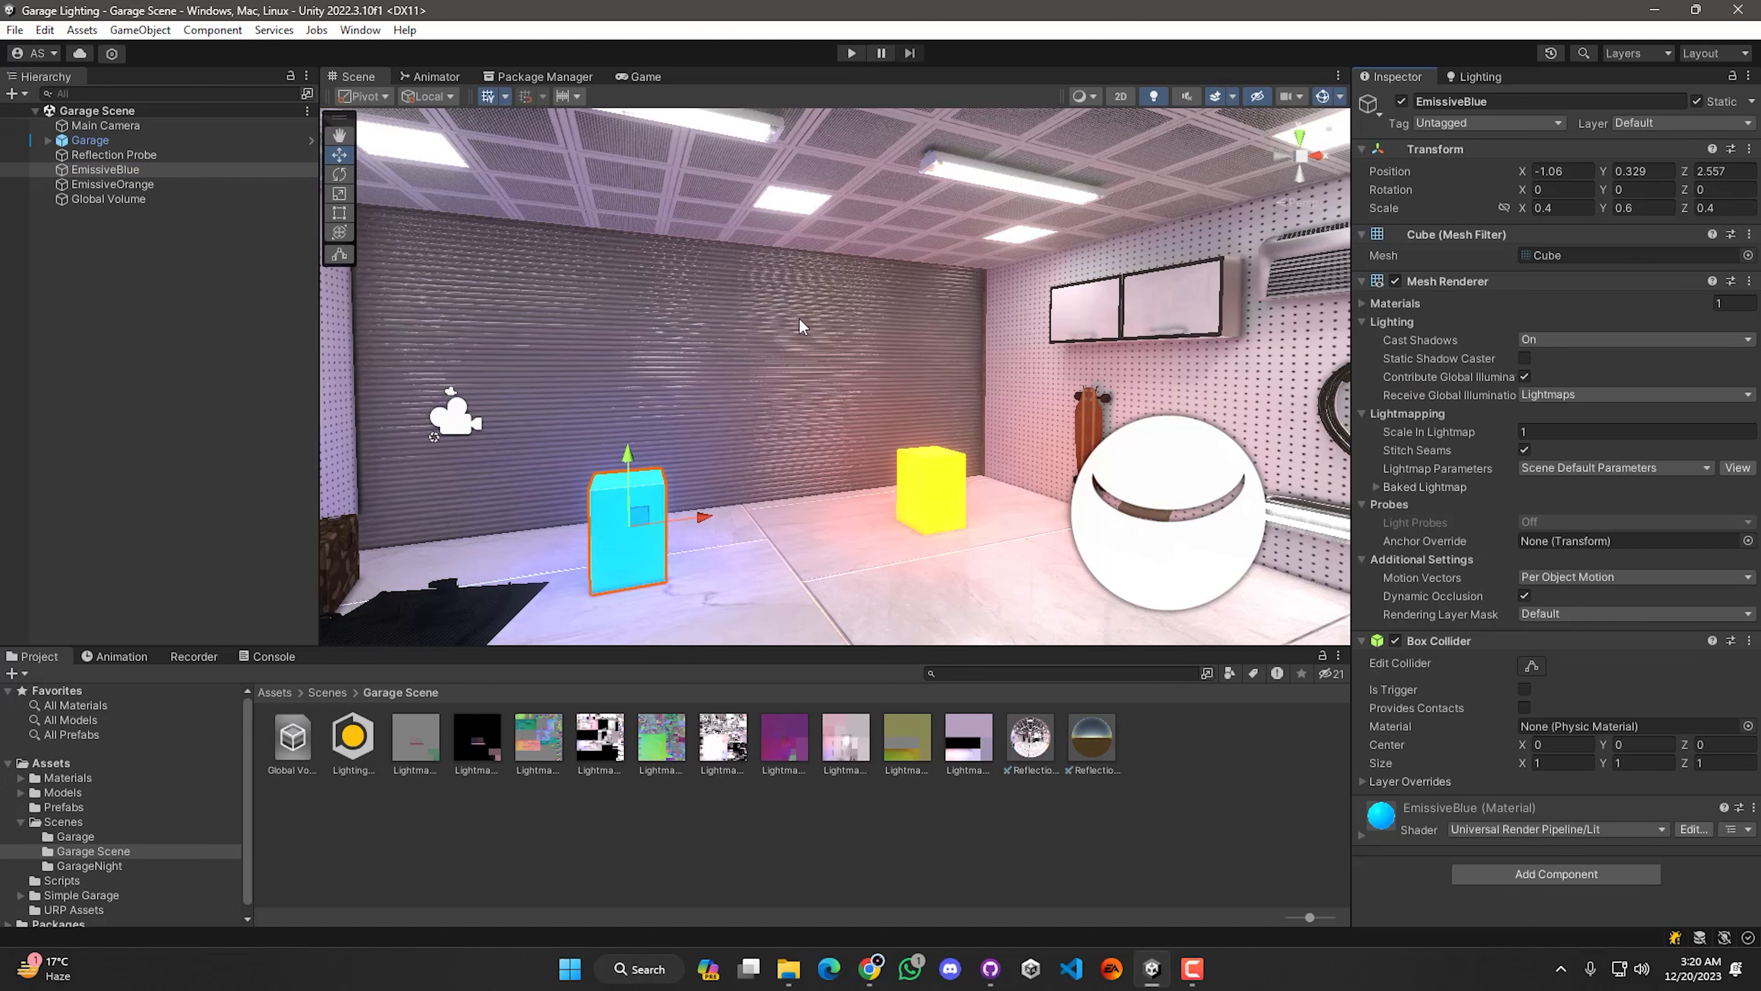
left_click(139, 184)
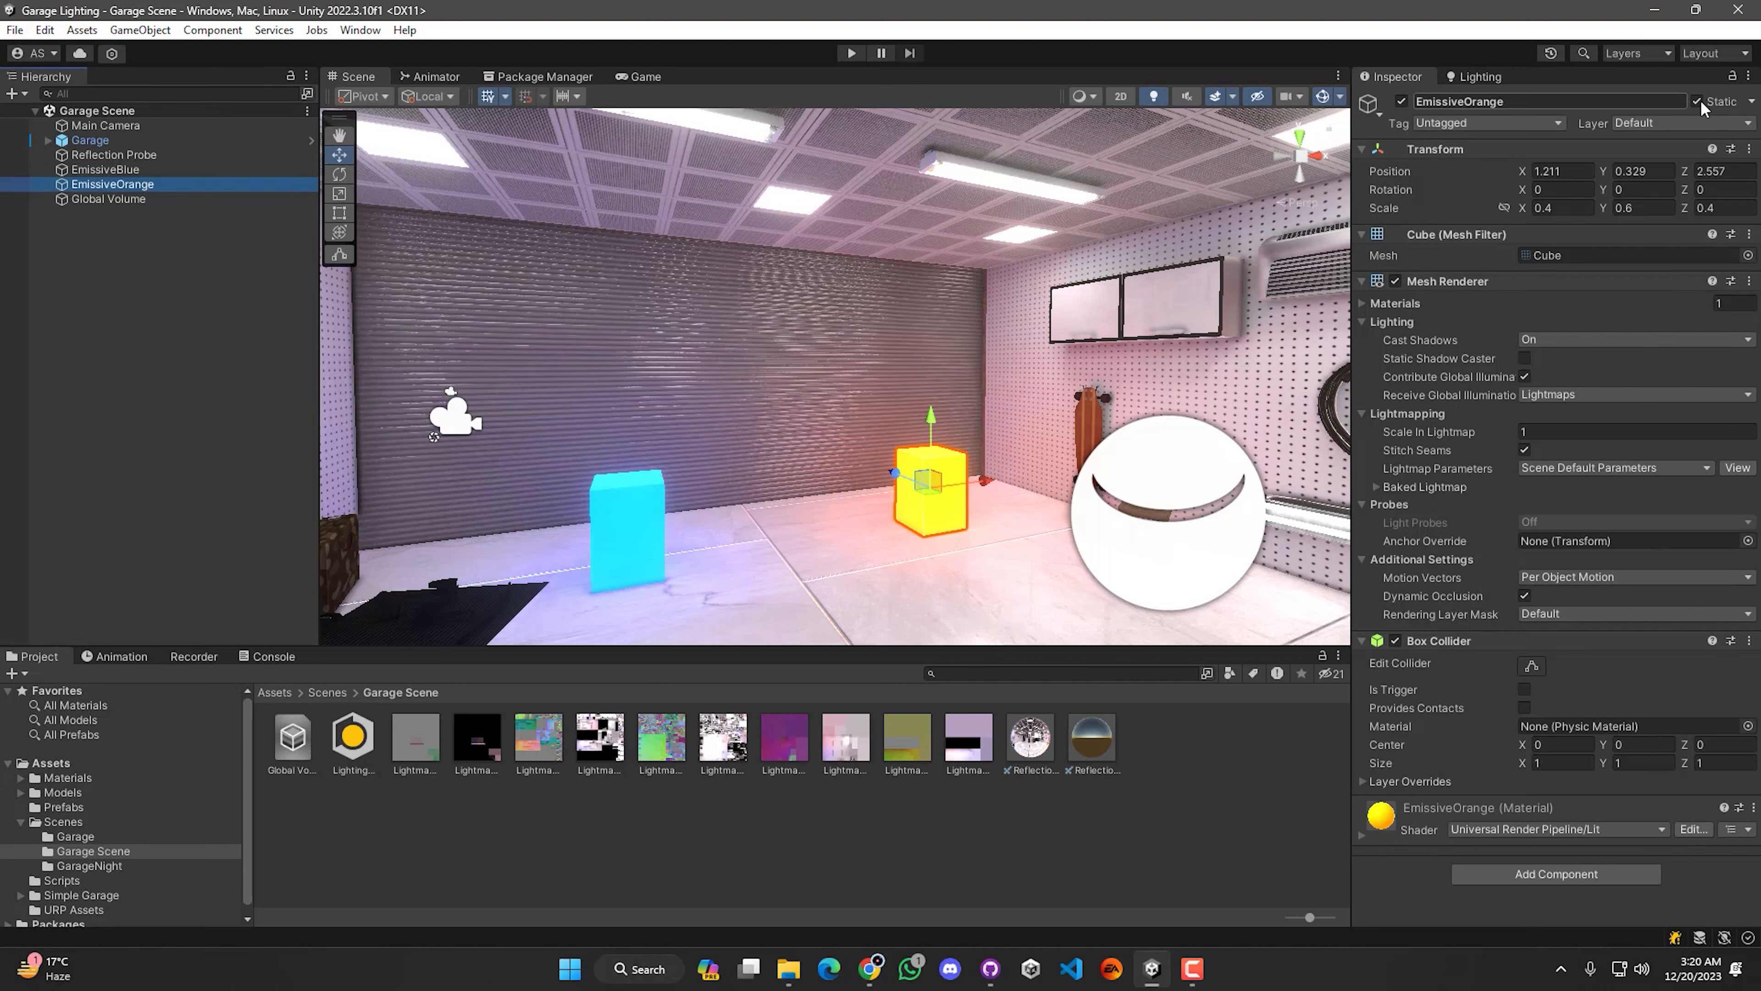
left_click(91, 141)
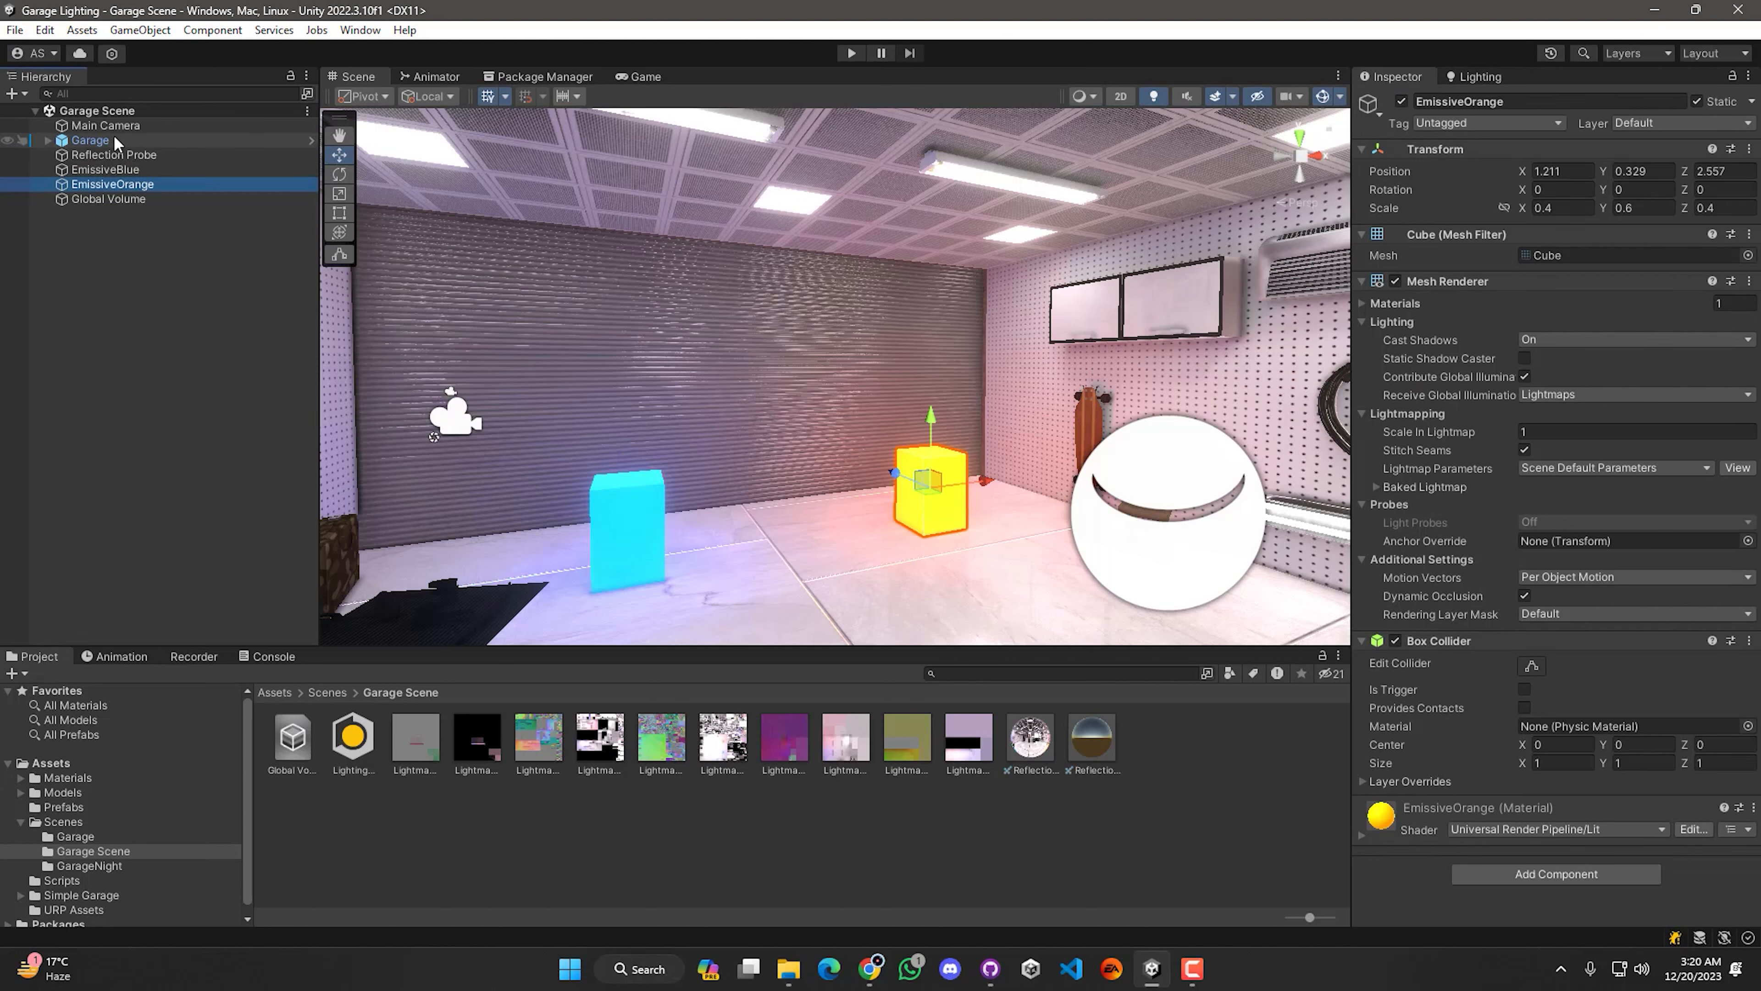
right_click_drag(1054, 340, 906, 374)
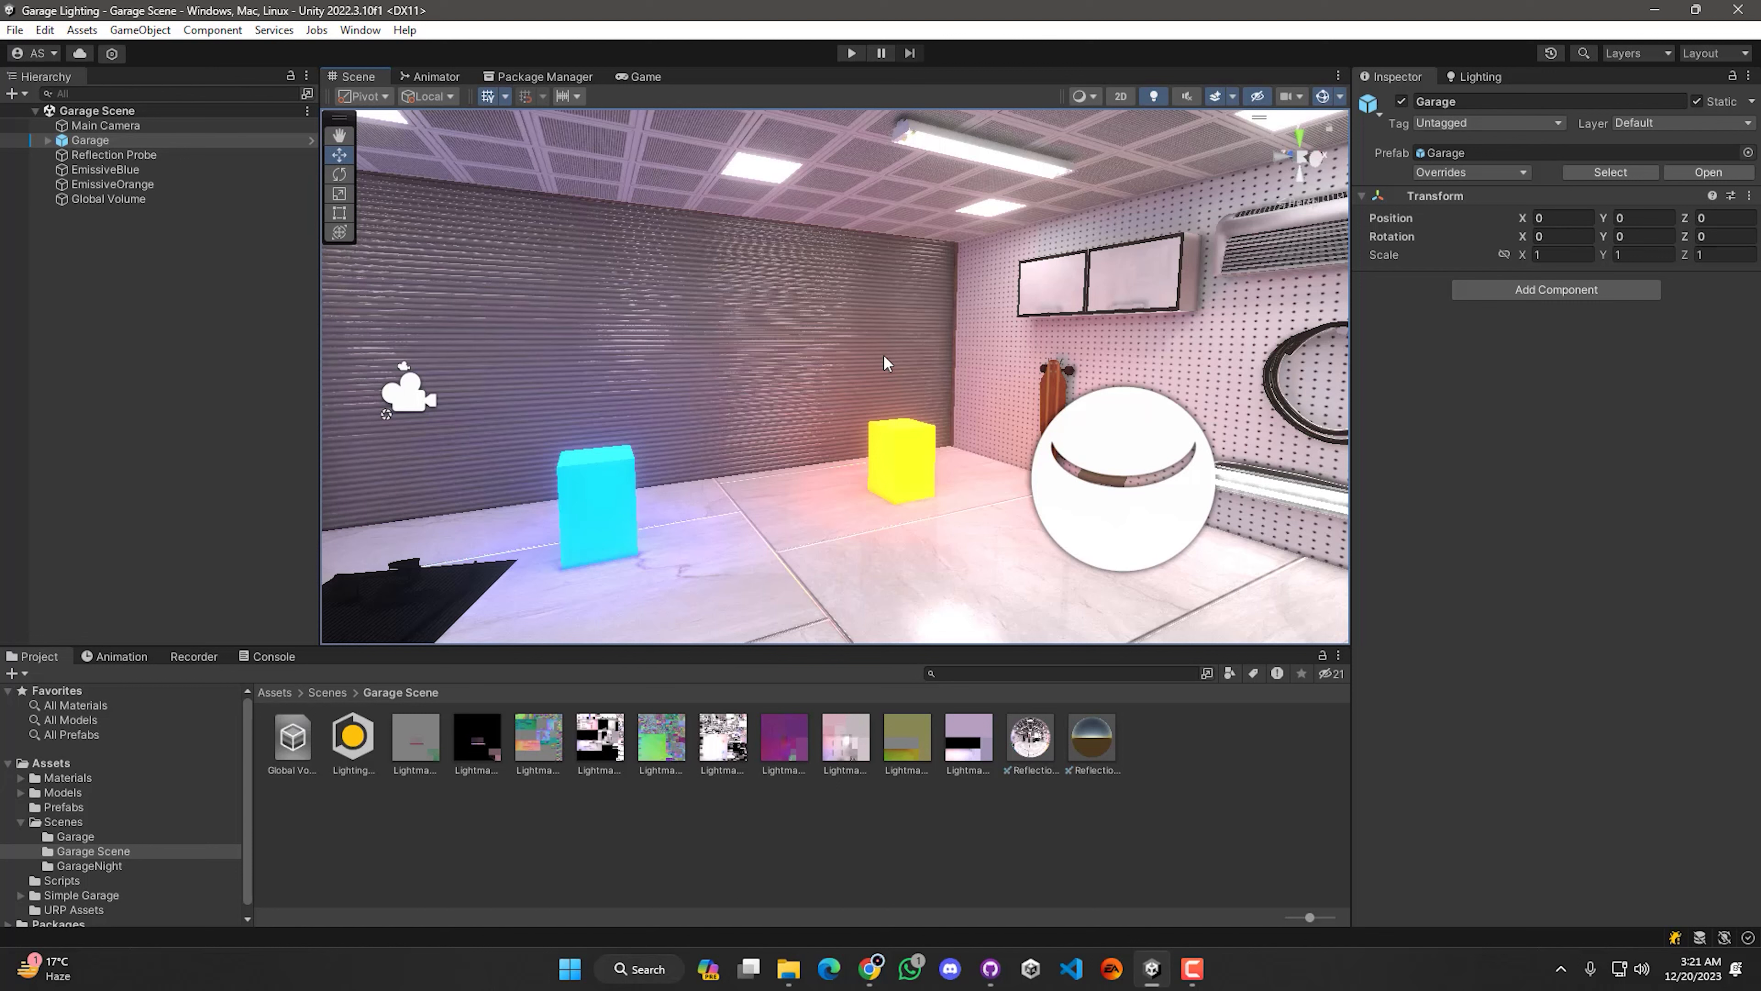
Step: Add a 3D capsule object to the garage scene
left_click(70, 247)
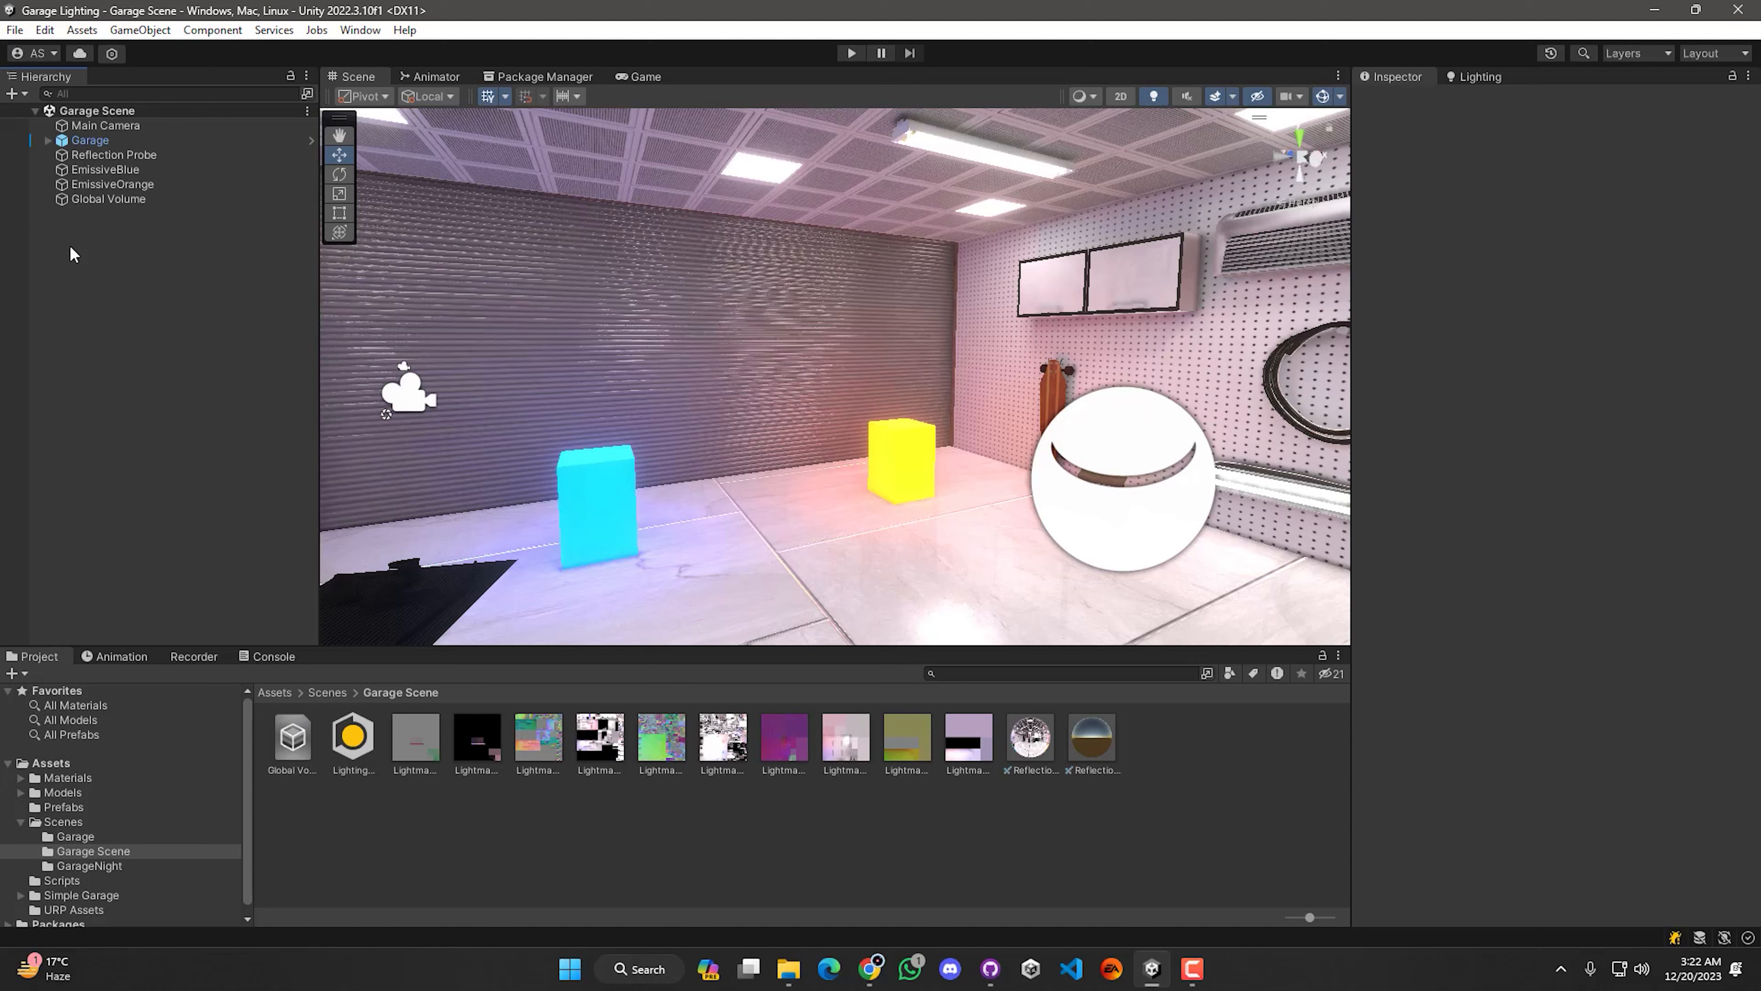
right_click(70, 247)
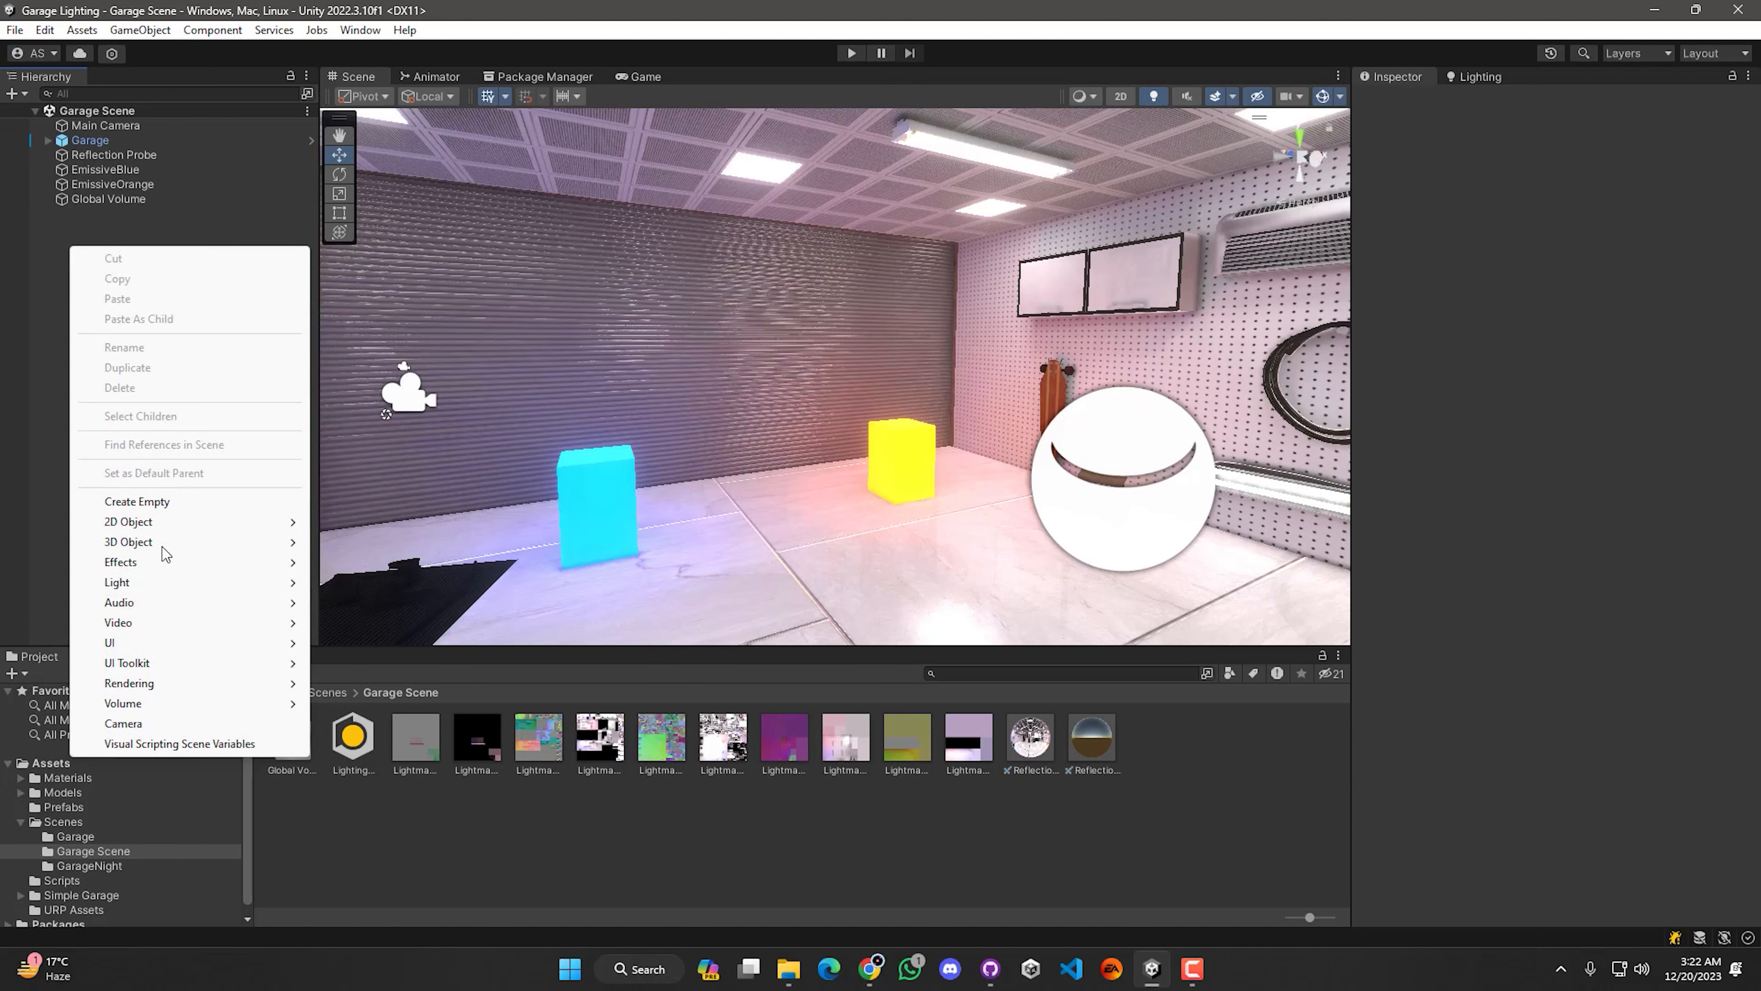
mouse_move(157, 543)
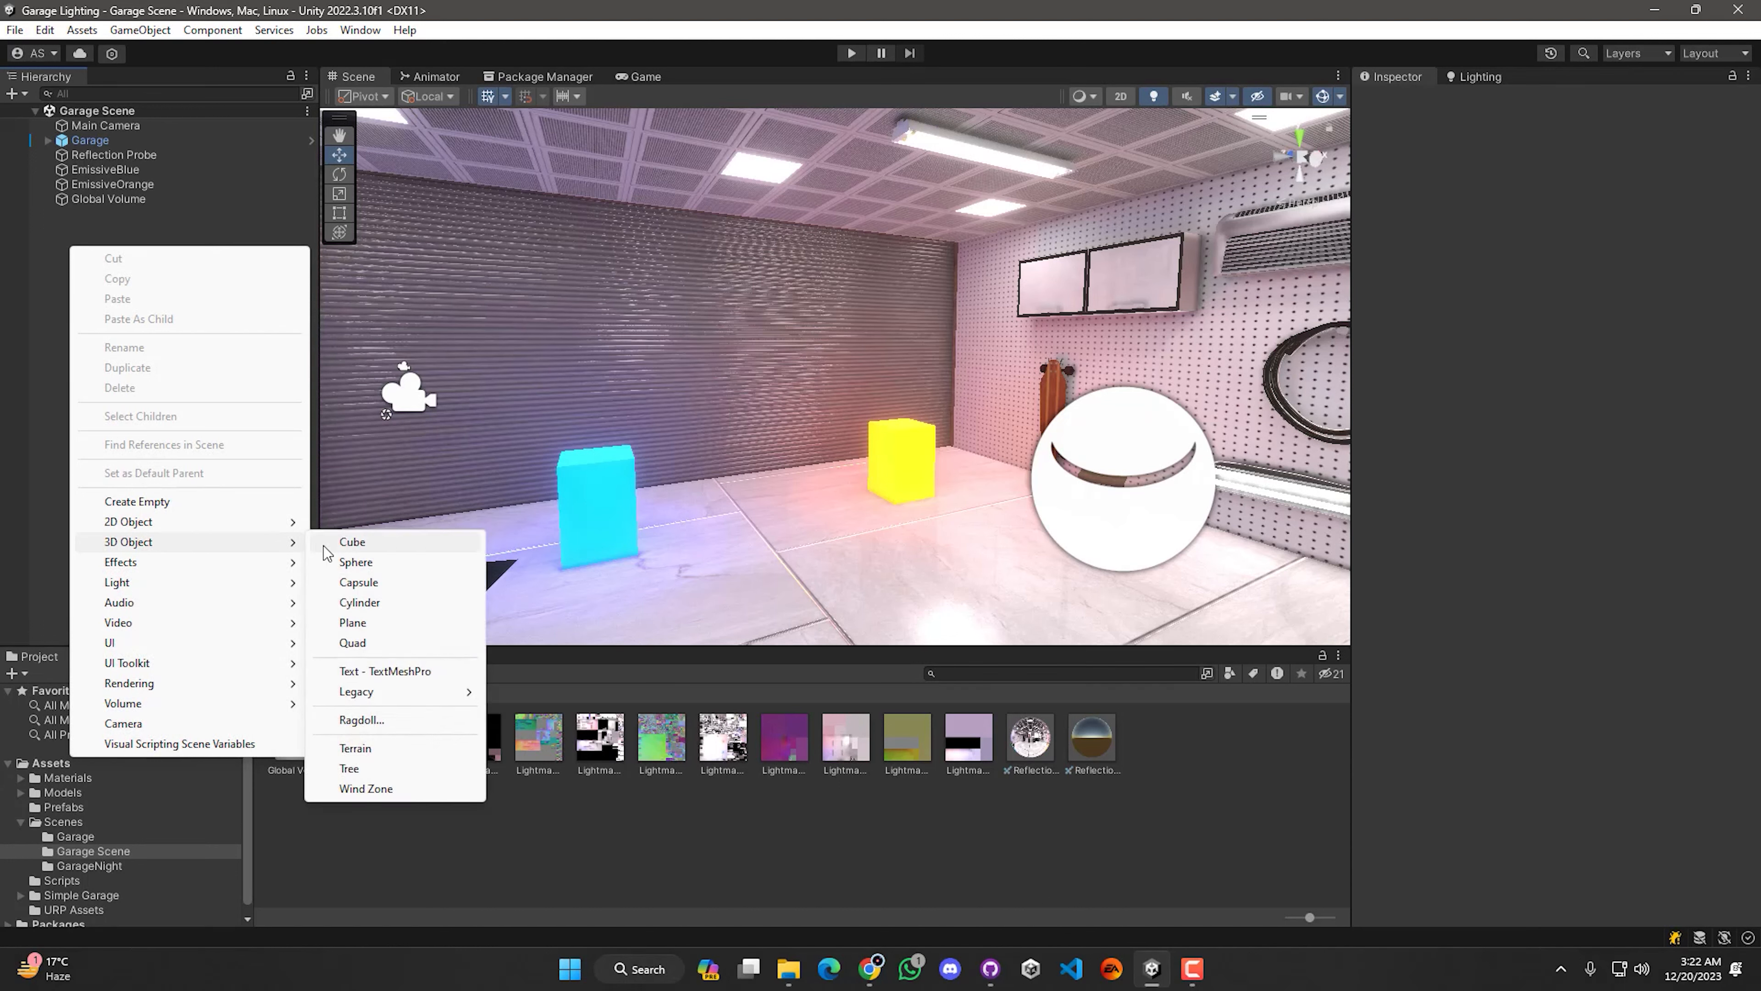
left_click(359, 582)
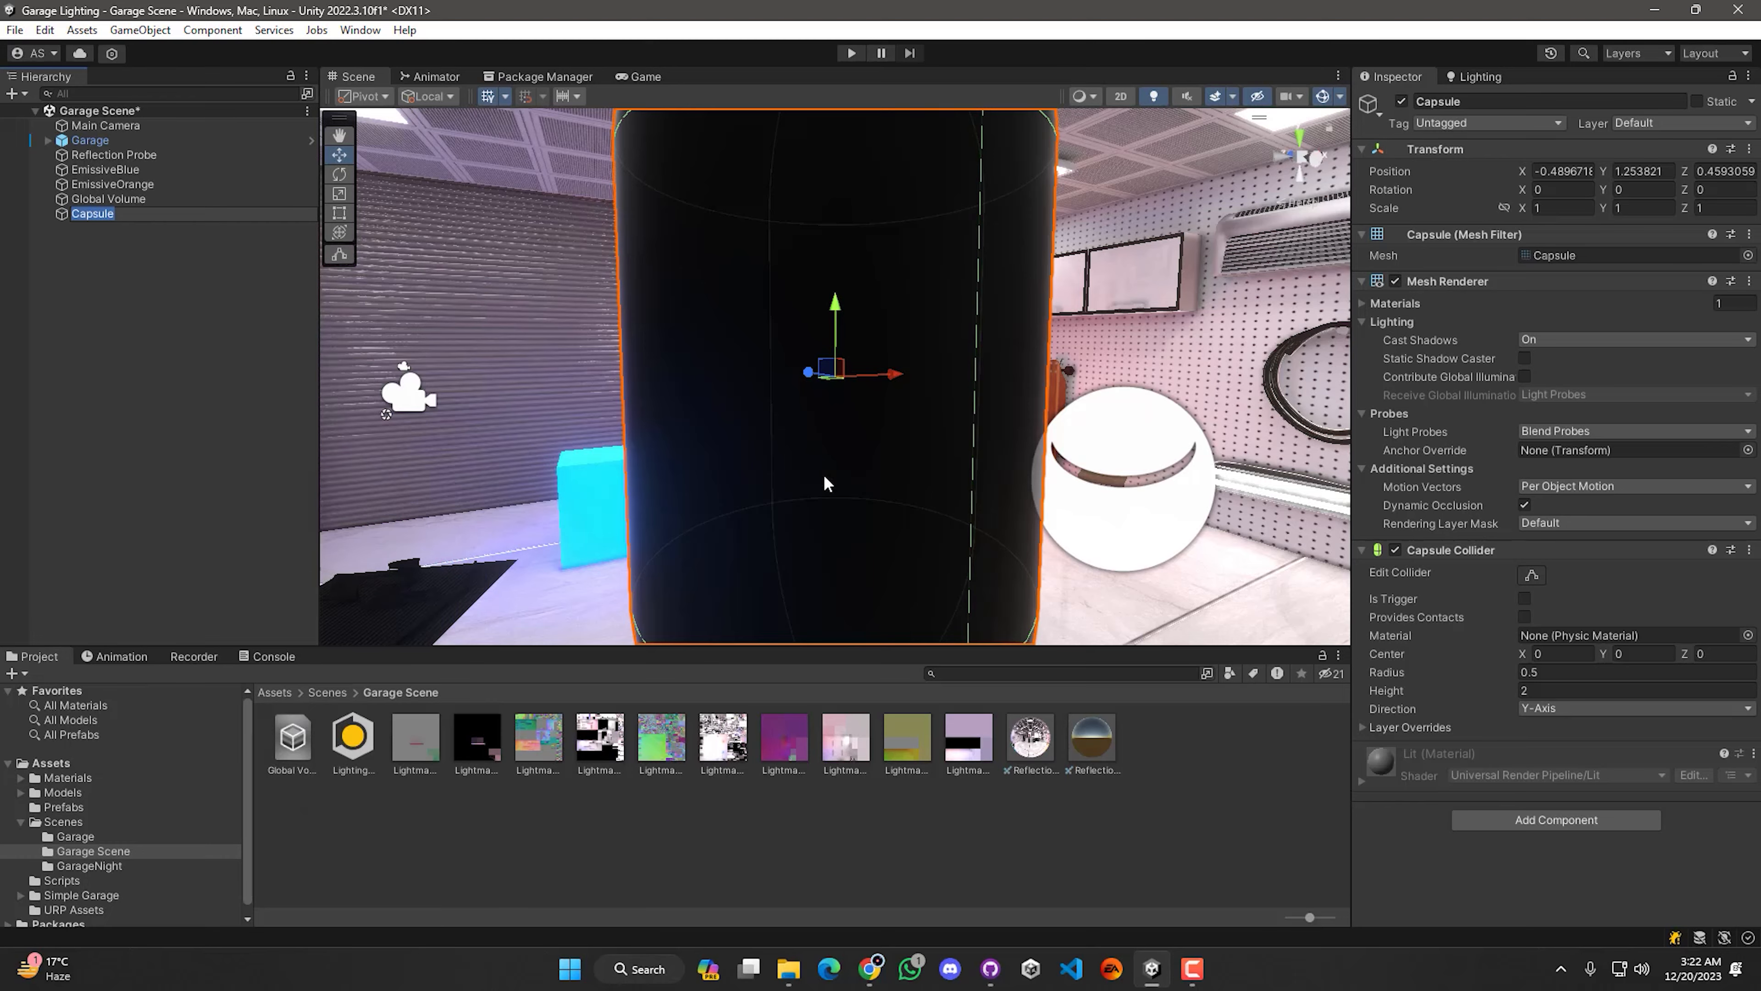
Step: Link the capsule's scale proportions and scale it uniformly to 0.5
left_click_drag(603, 459, 681, 473, "alt")
key("a")
mouse_move(681, 473)
right_mouse_down()
mouse_move(894, 442)
mouse_move(839, 472)
mouse_move(684, 448)
right_mouse_up()
key("d")
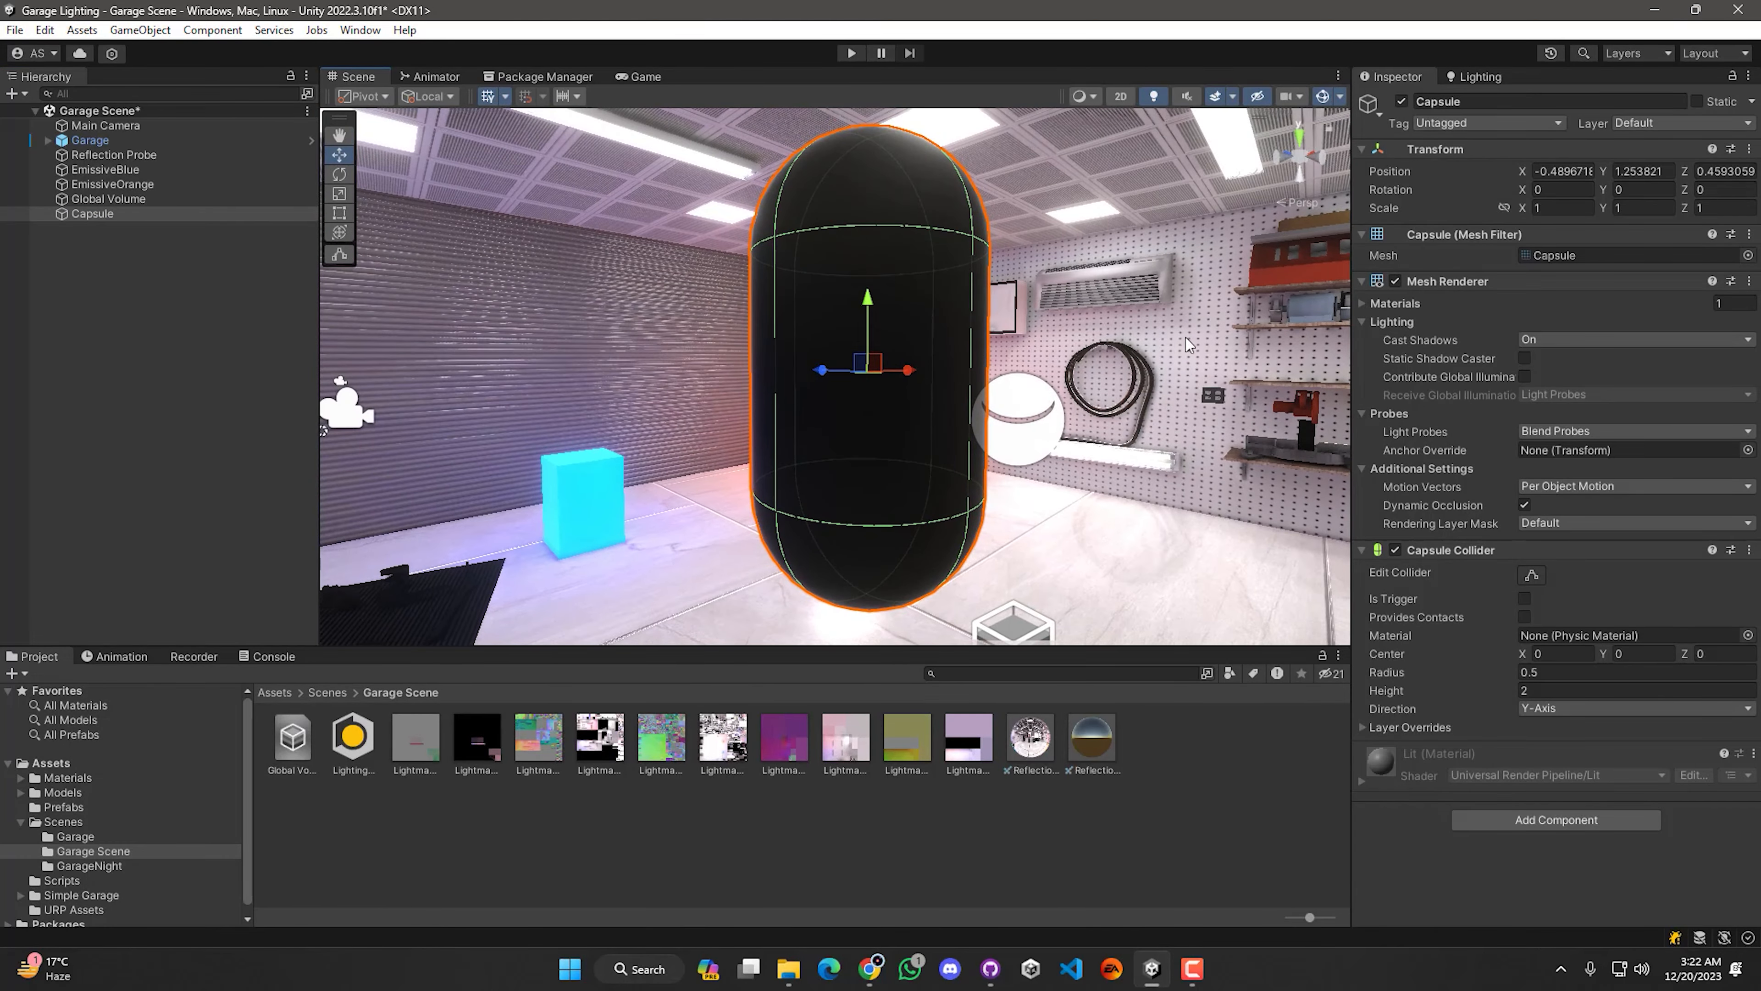
left_click(1503, 208)
left_click(1561, 209)
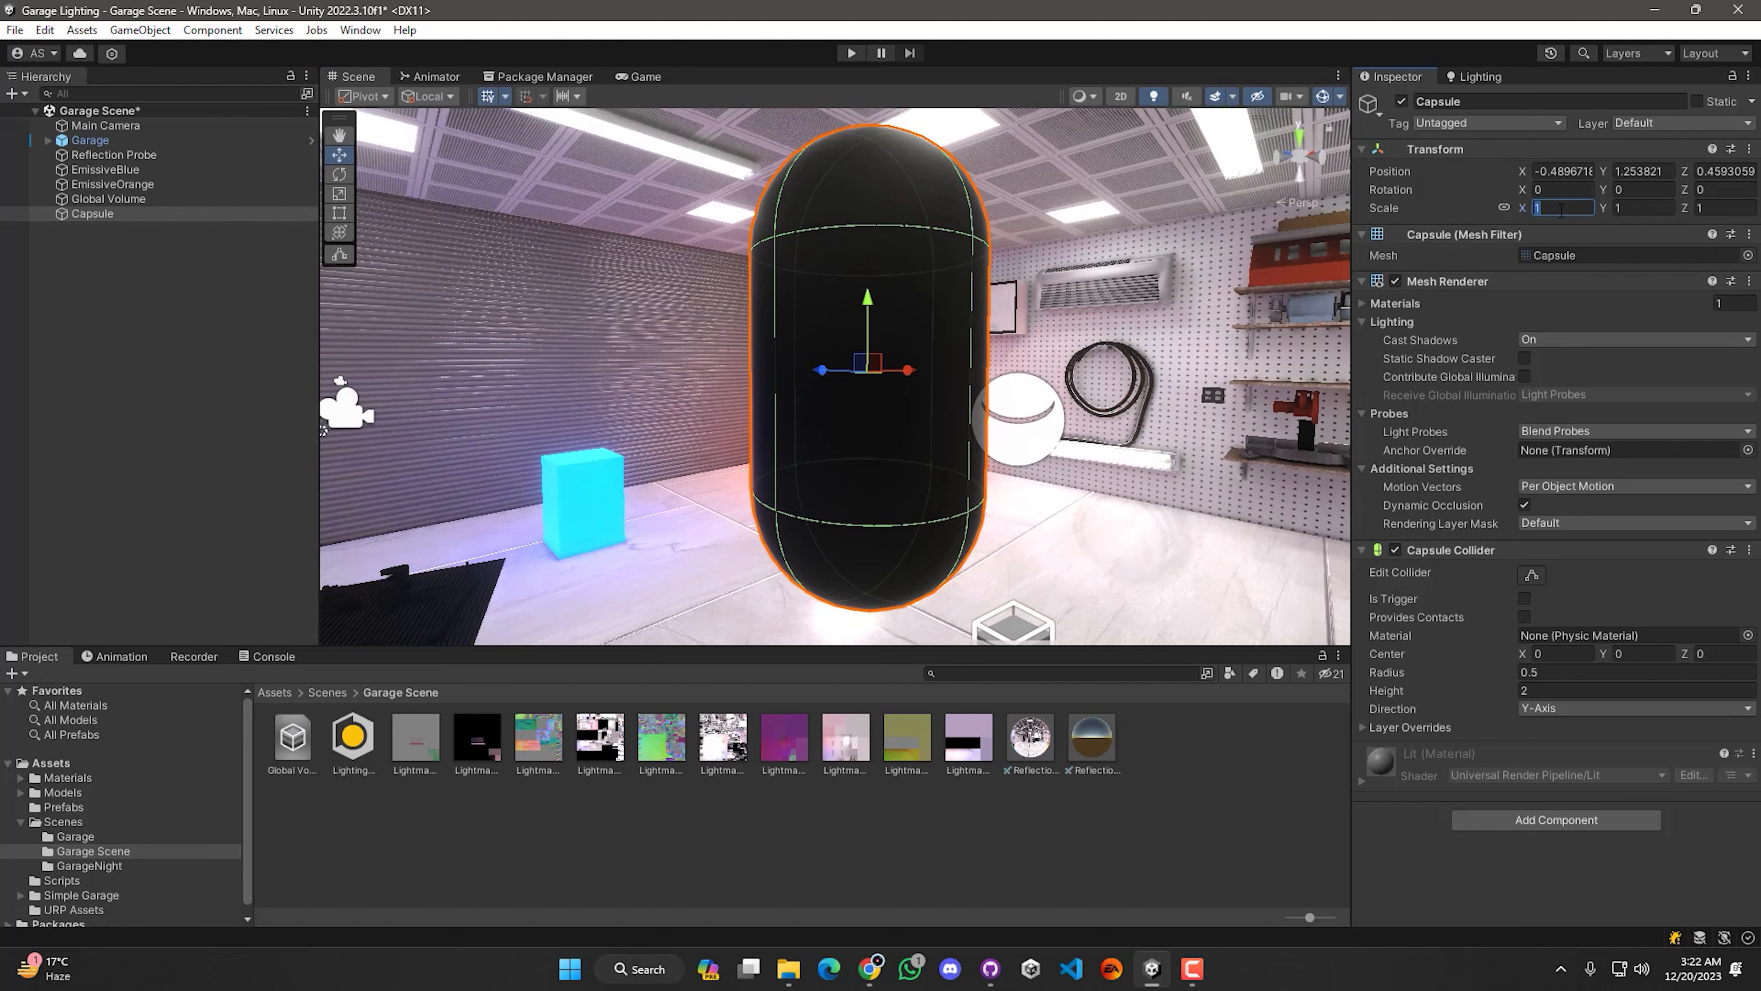
type("0.5")
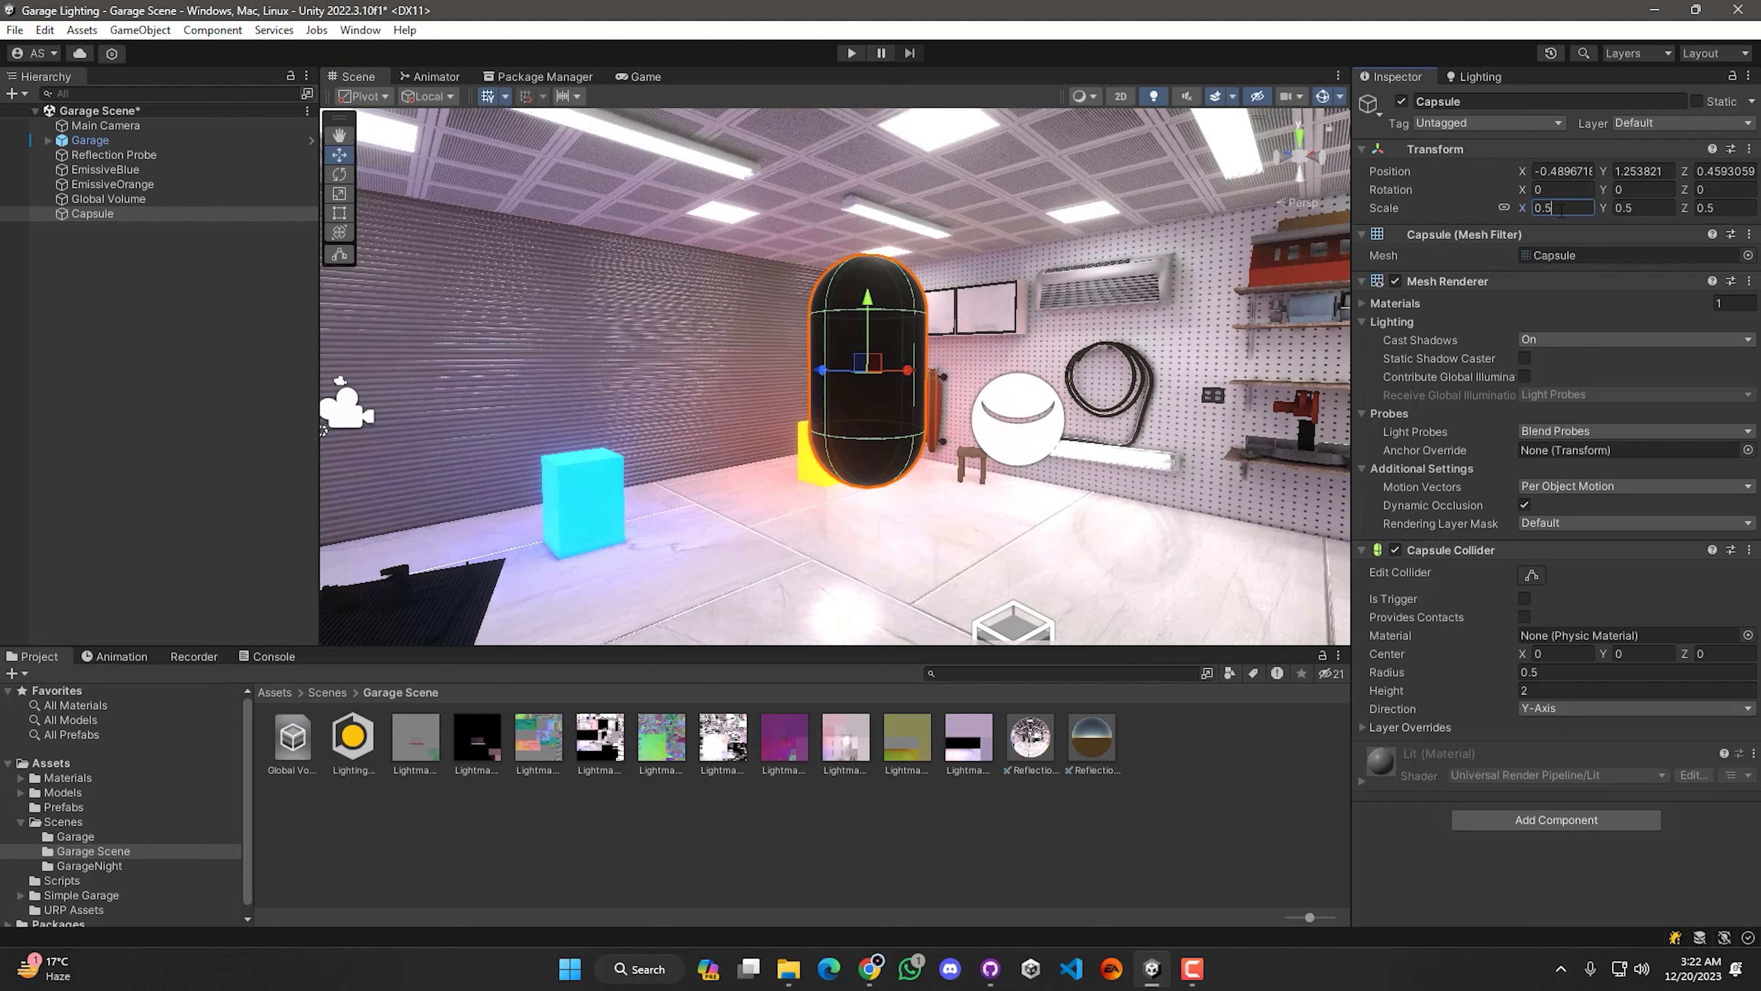
Step: Lower the capsule toward the garage floor, to a Y position of about 0.515
right_click_drag(1127, 365, 974, 340)
key("d")
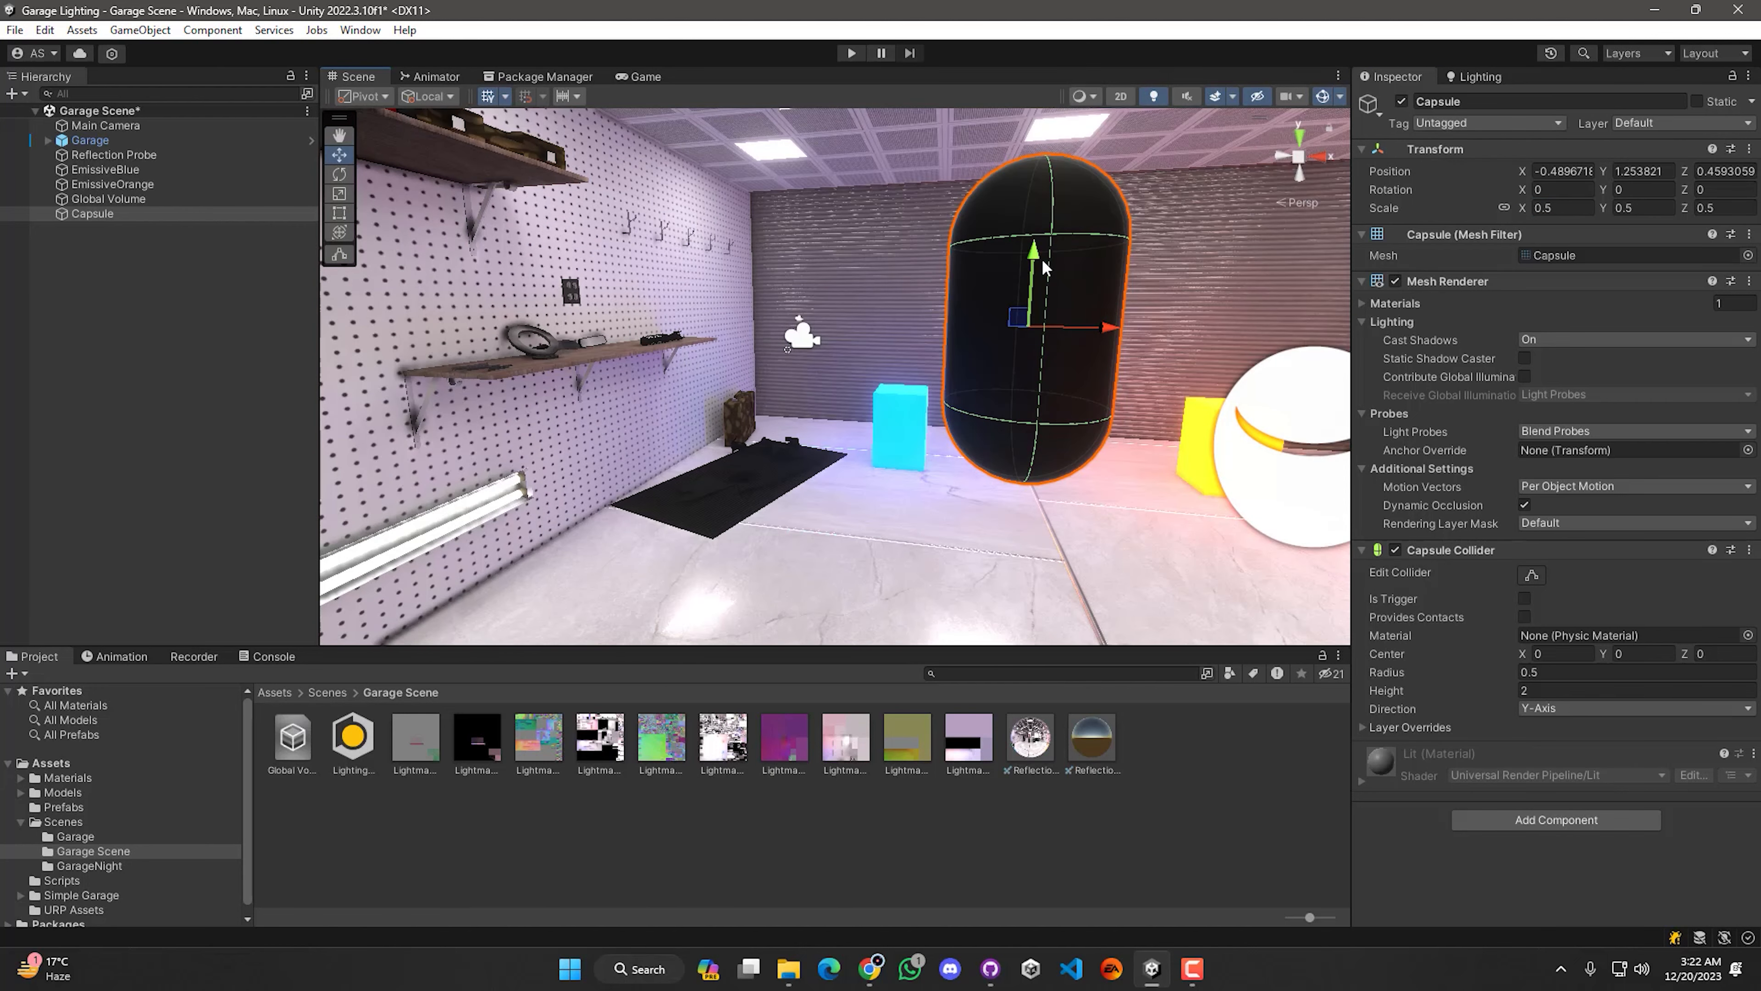
left_click_drag(1040, 267, 1023, 514)
right_click_drag(808, 399, 963, 352)
key("w")
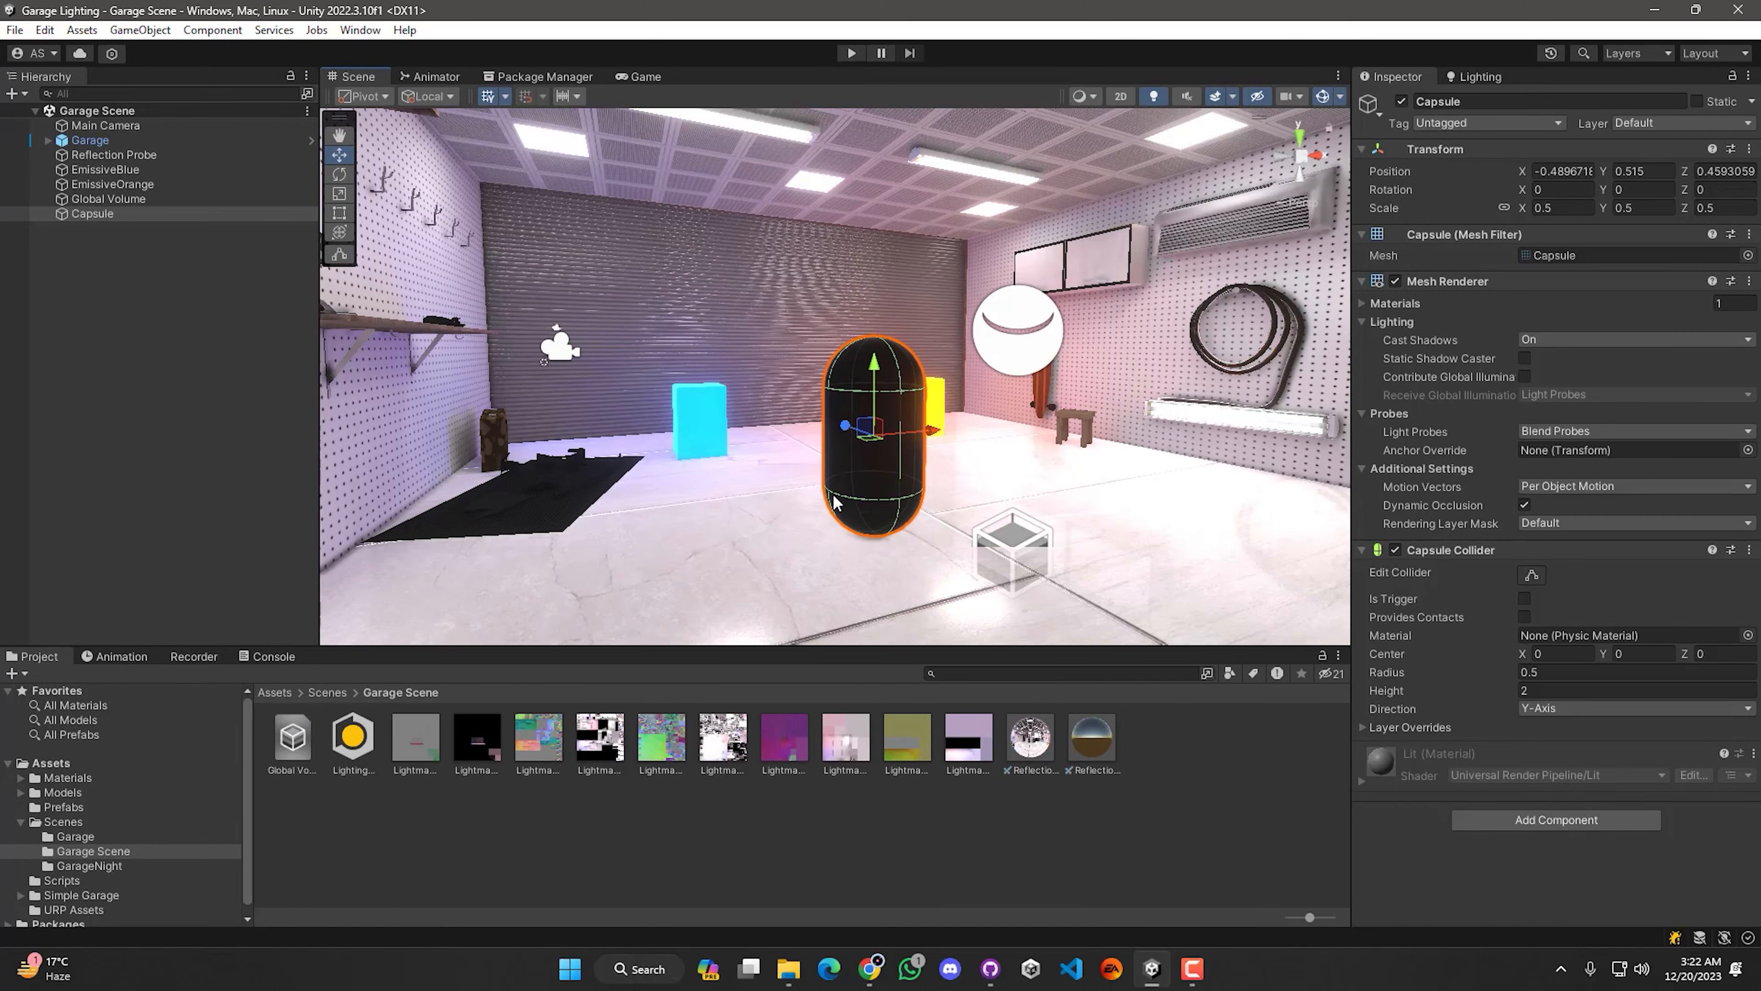
Step: Move the capsule along the Z axis toward the blue emissive cube, to about Z 1.21
key("w")
right_click_drag(1138, 461, 956, 432)
key("d")
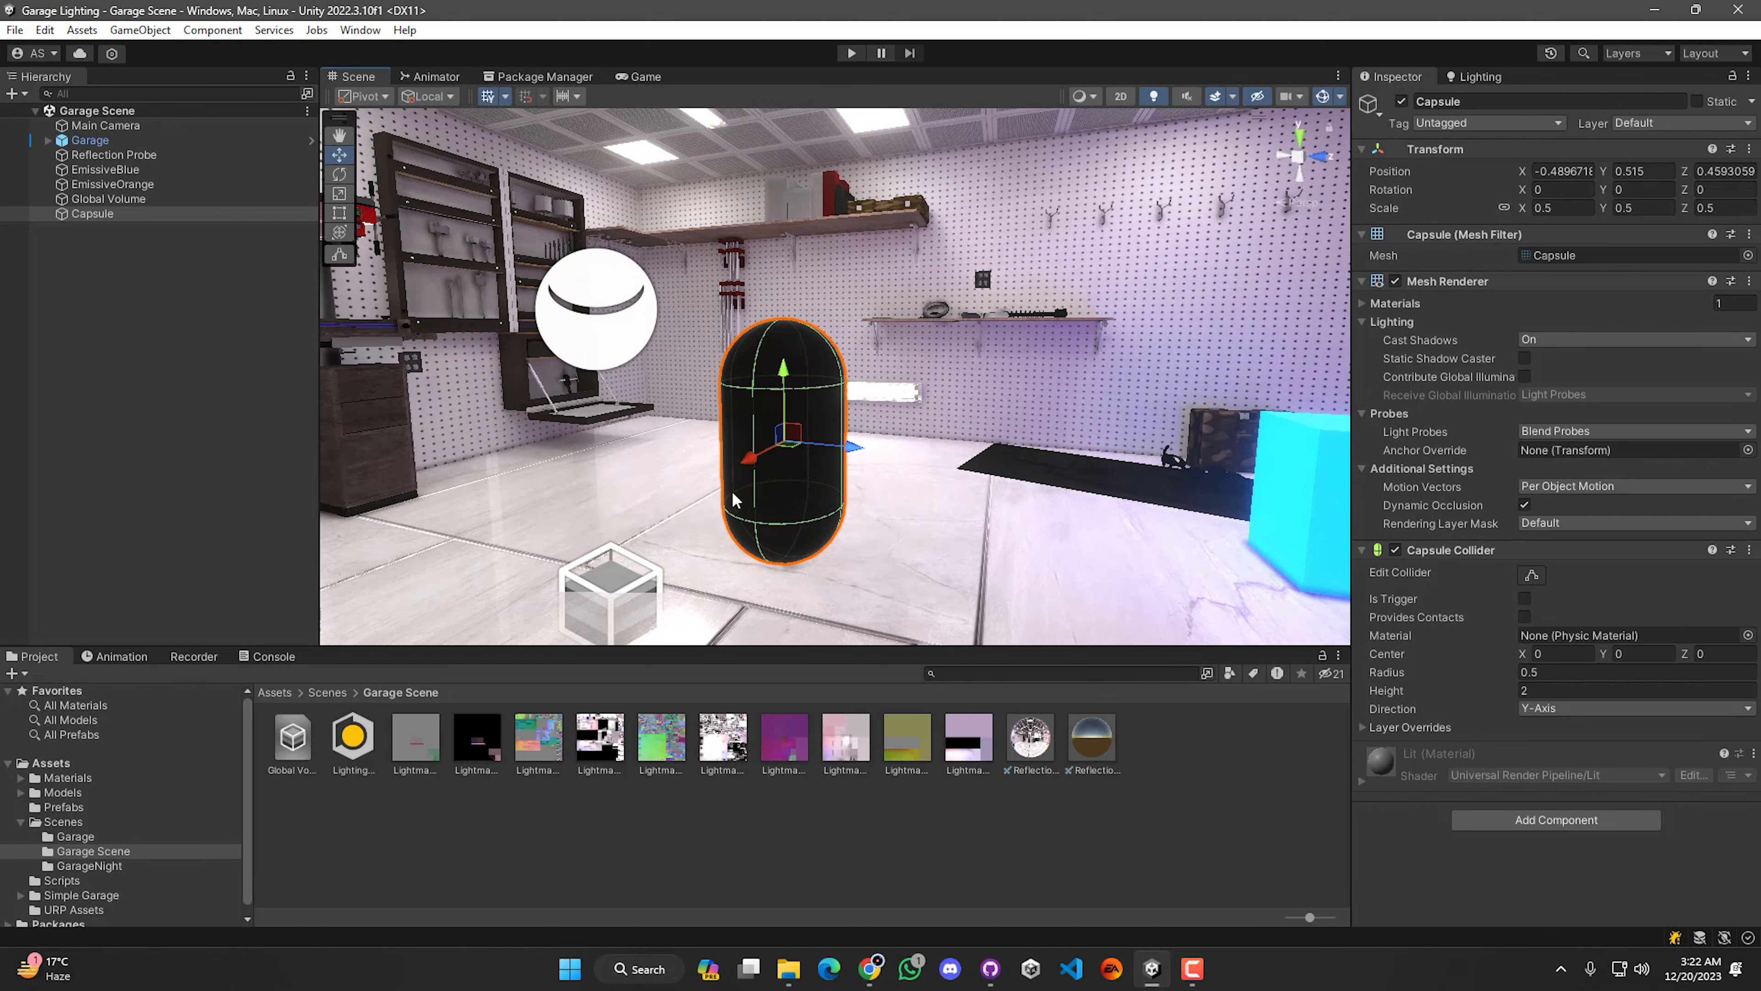
left_click_drag(858, 449, 1063, 478)
Step: Deselect the capsule and examine from around the room how it is lit compared with the baked garage
right_click_drag(1063, 480, 659, 512)
key("a")
key("s")
key("d")
key("s")
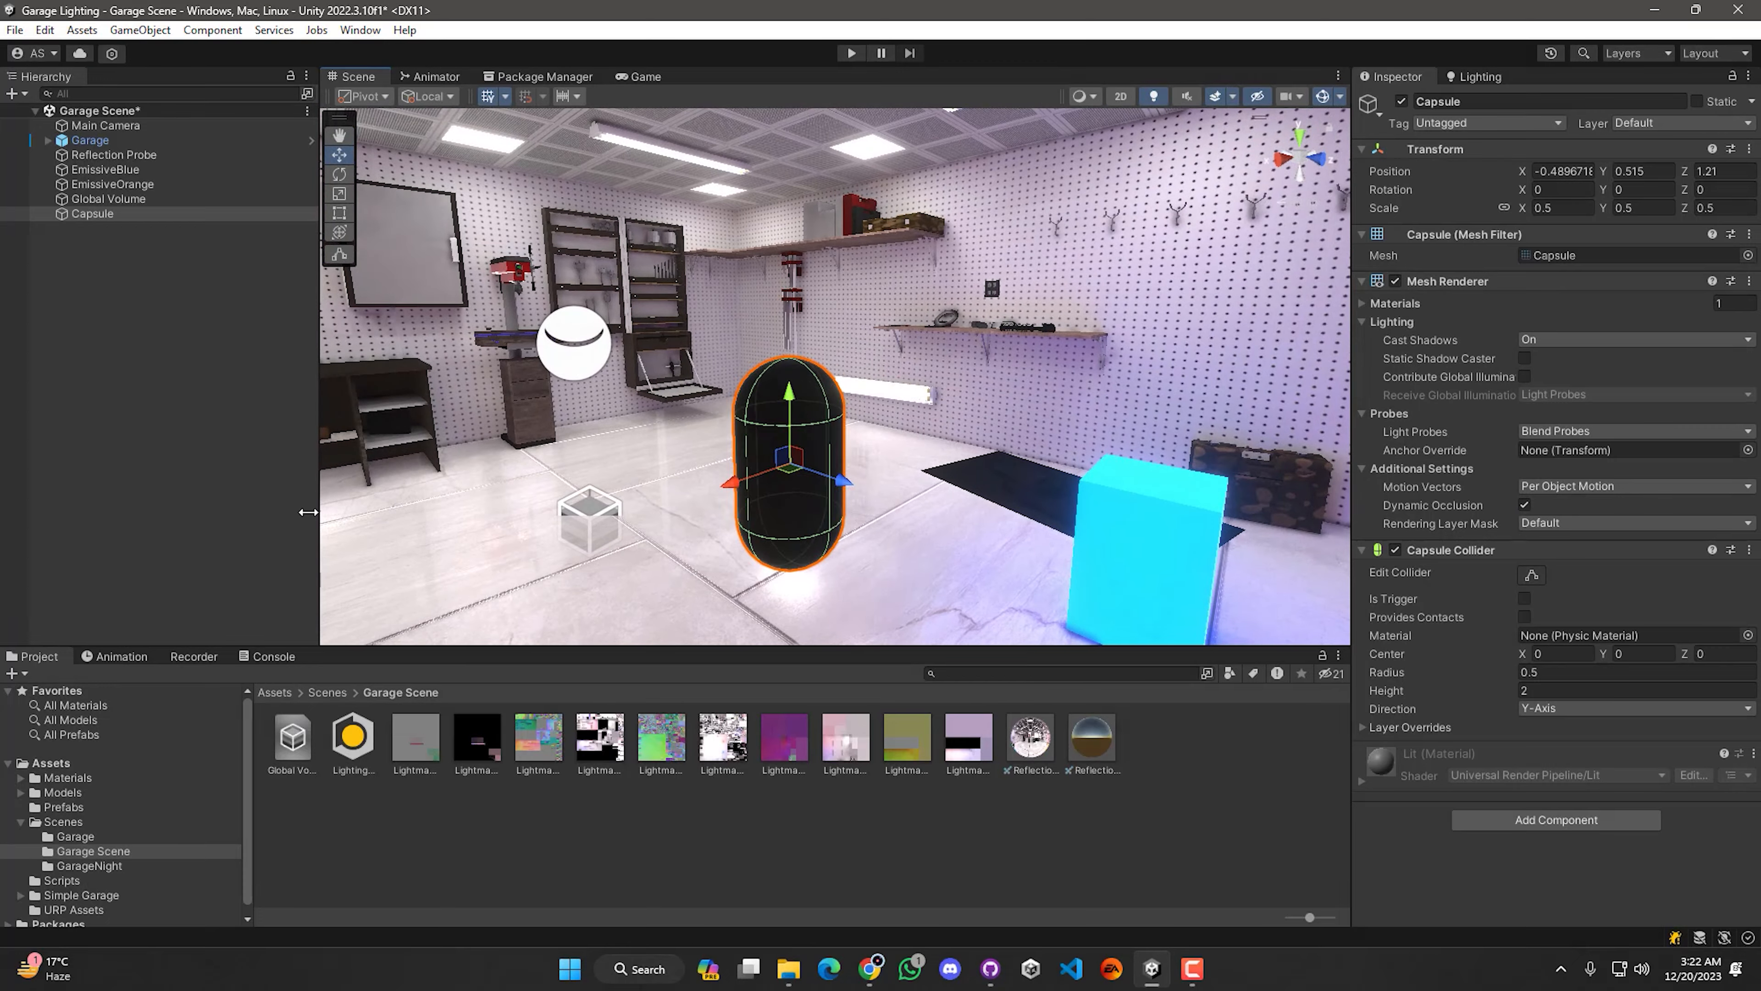
left_click(277, 511)
right_click_drag(979, 553, 1717, 530)
key("w")
key("a")
key("a")
right_click_drag(787, 459, 784, 458)
key("s")
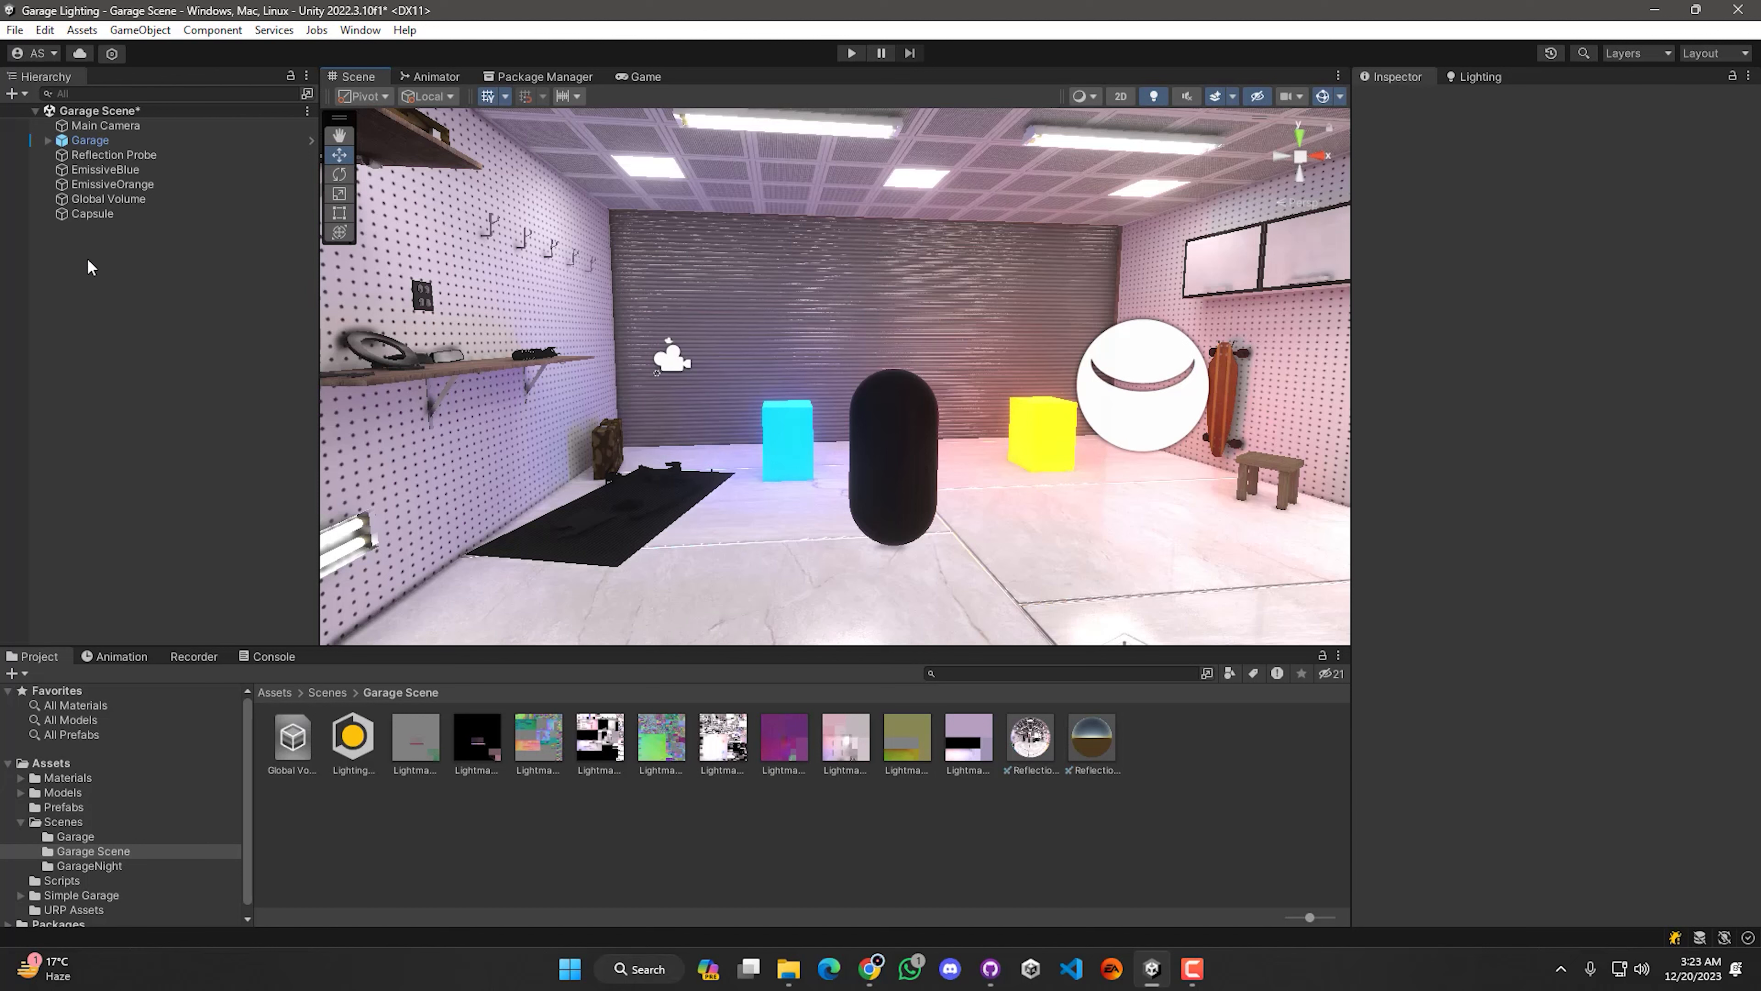
Step: Add a Light Probe Group to the scene
right_click(57, 242)
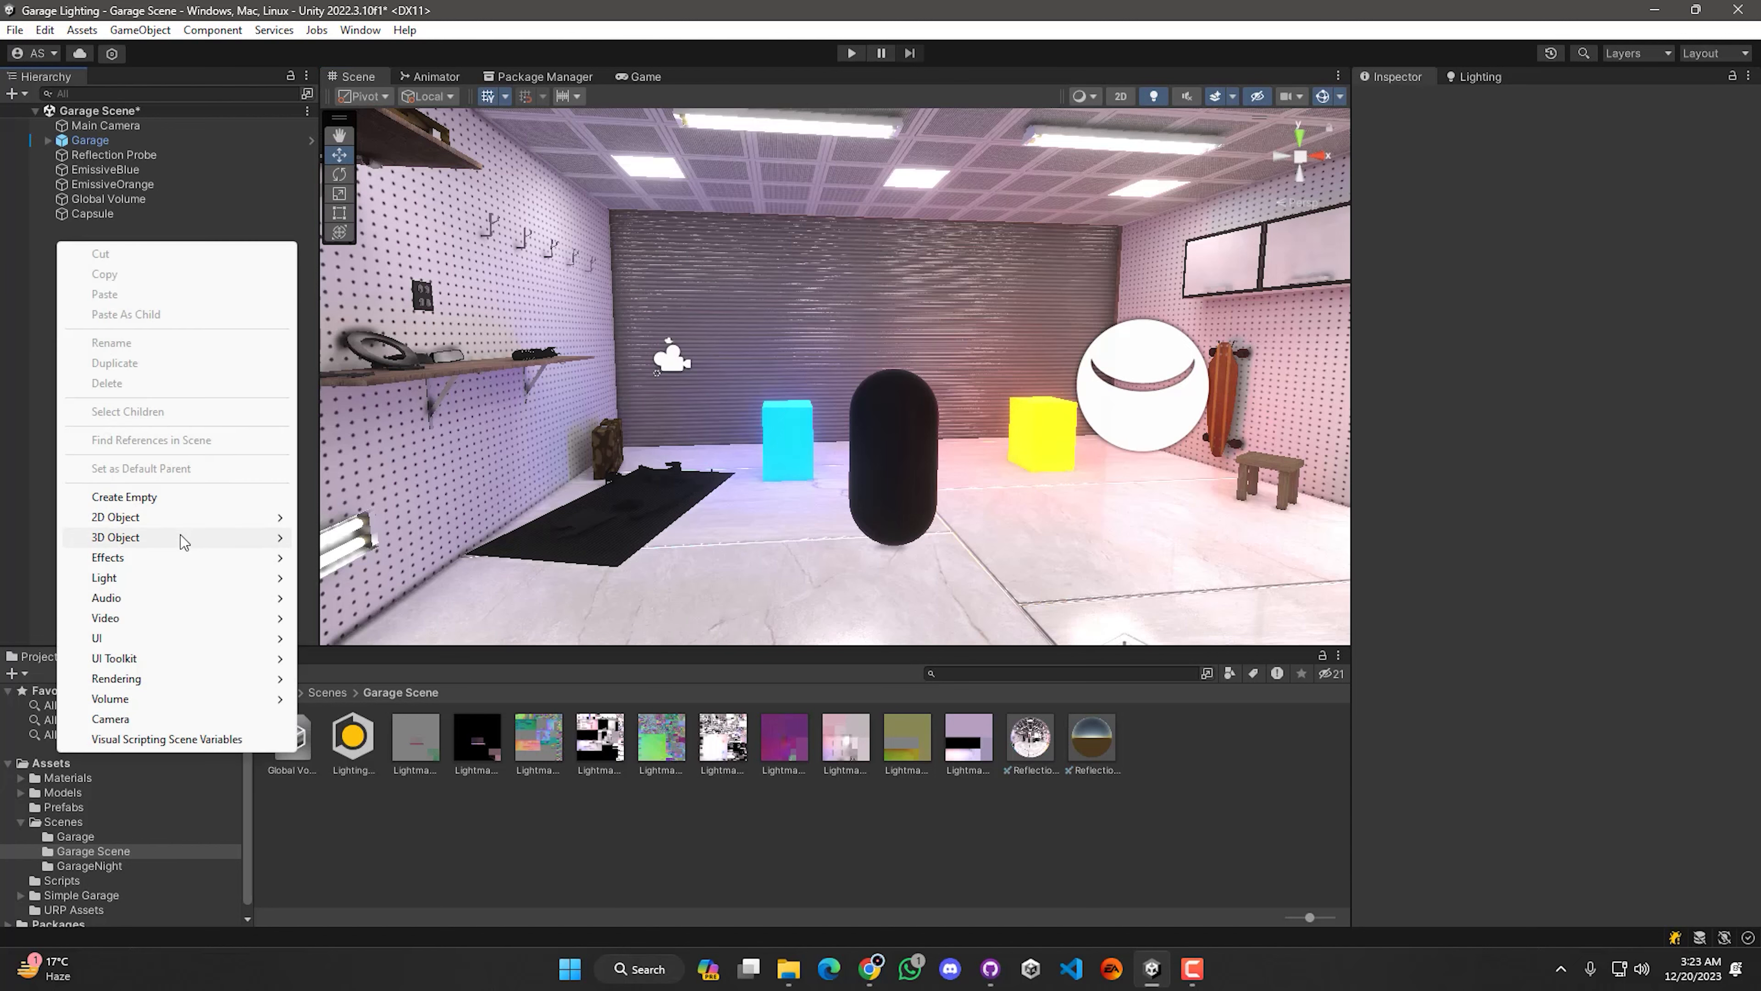
mouse_move(179, 586)
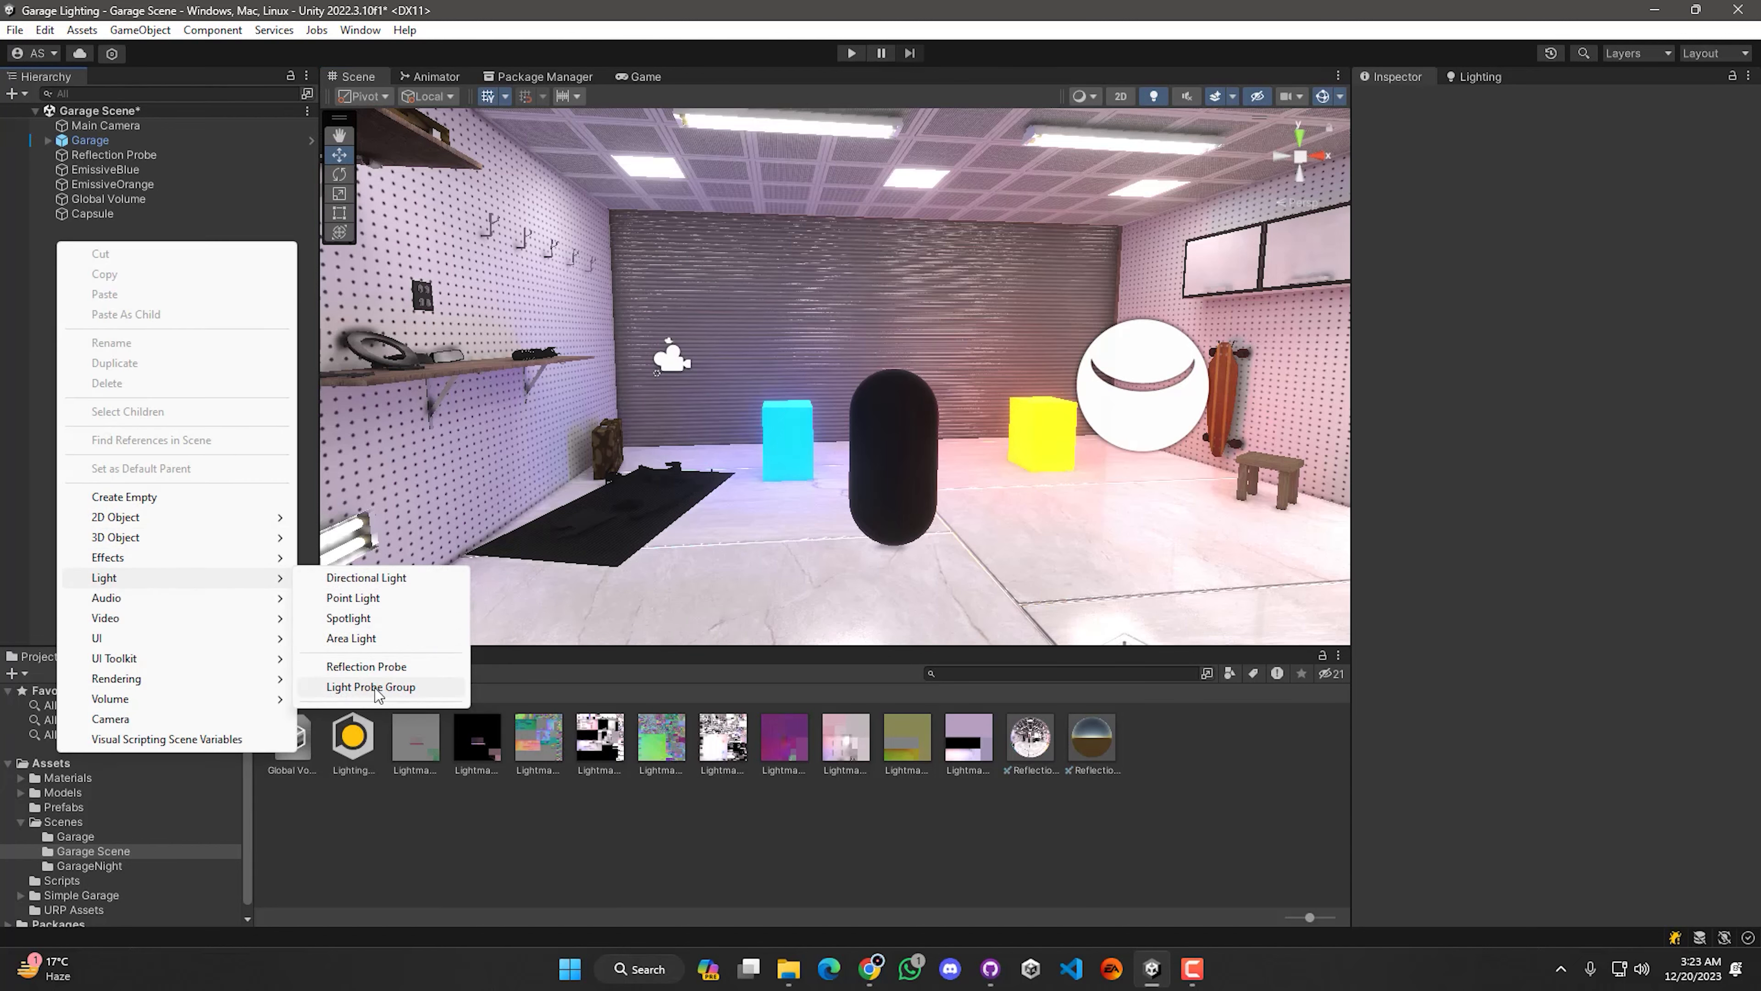
left_click(378, 691)
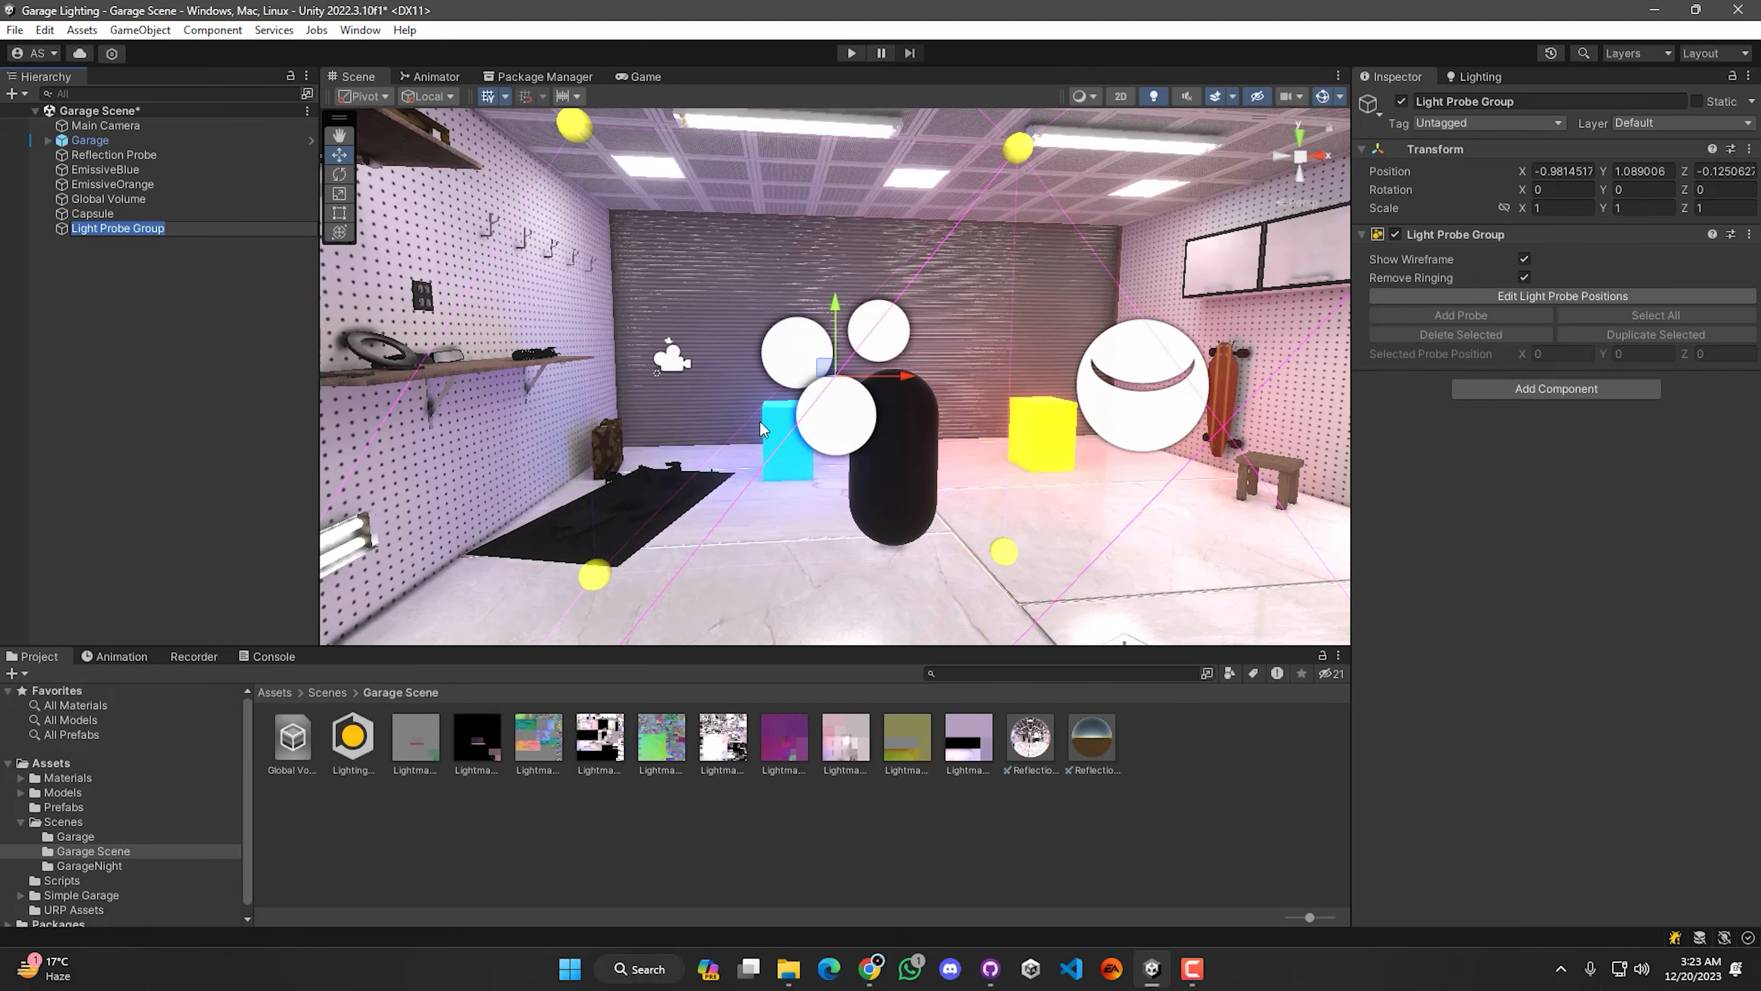
Step: Link the Light Probe Group's scale proportions and scale it uniformly to 0.7
left_click_drag(760, 429, 1078, 422, "alt")
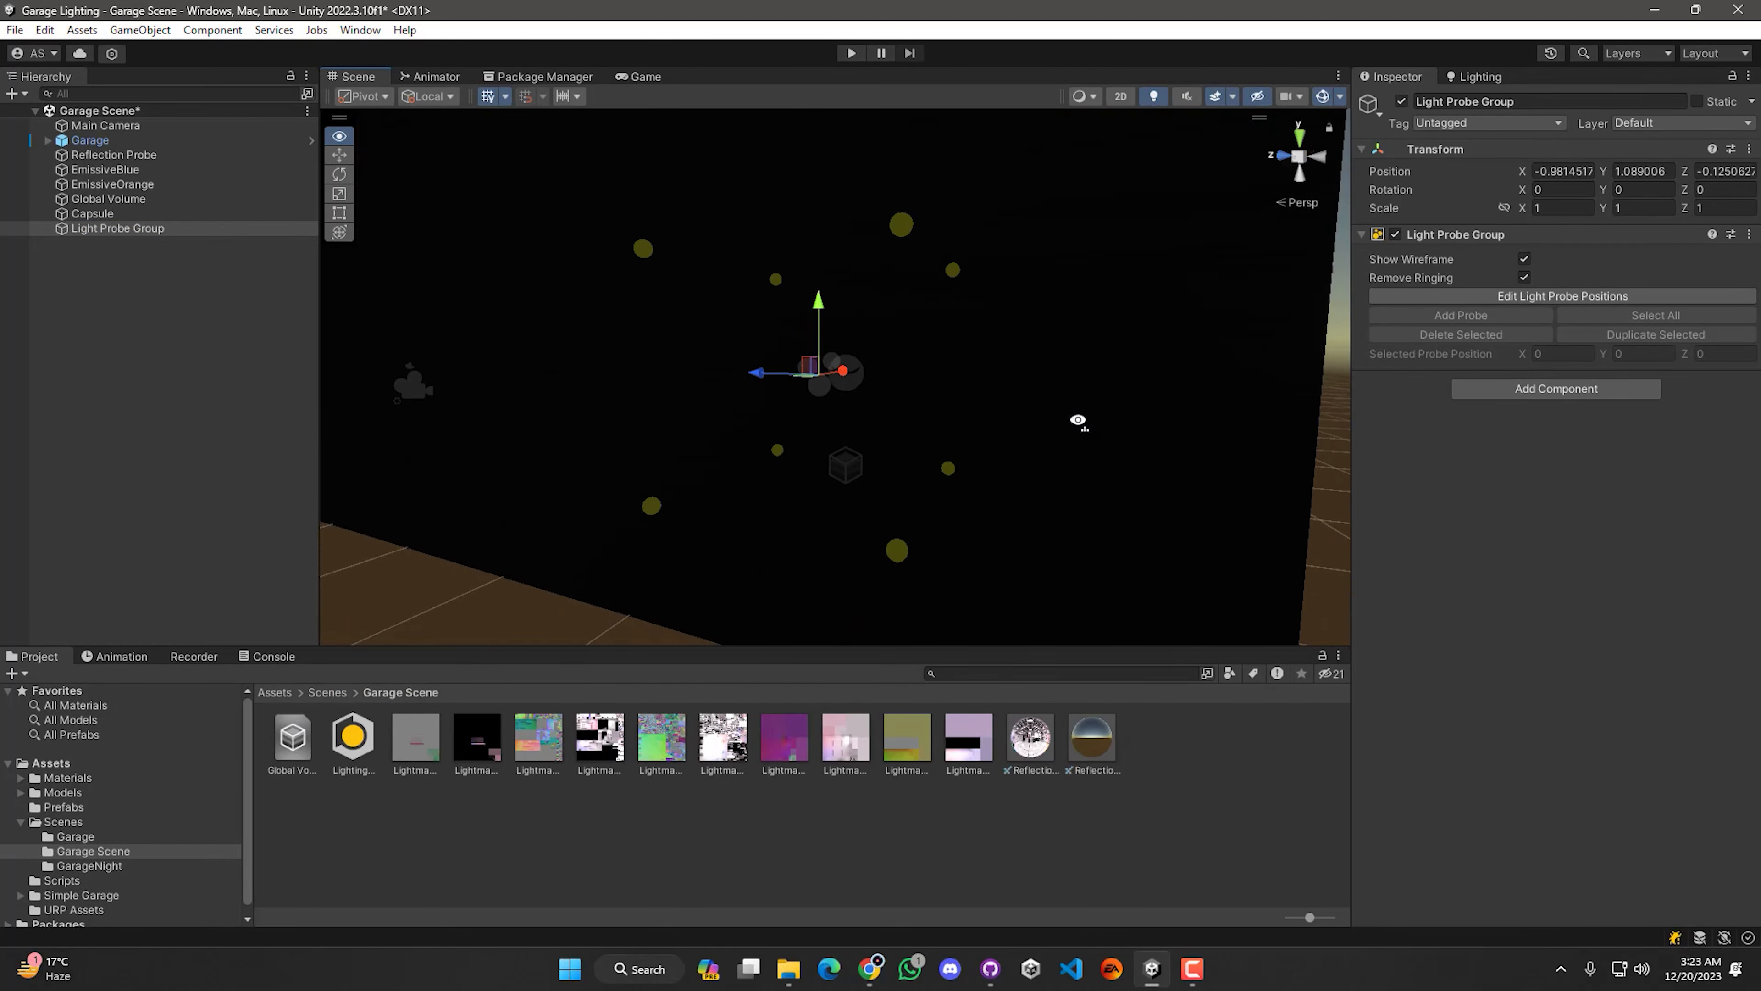
right_click_drag(1079, 421, 315, 428)
key("w")
key("s")
key("w")
key("s")
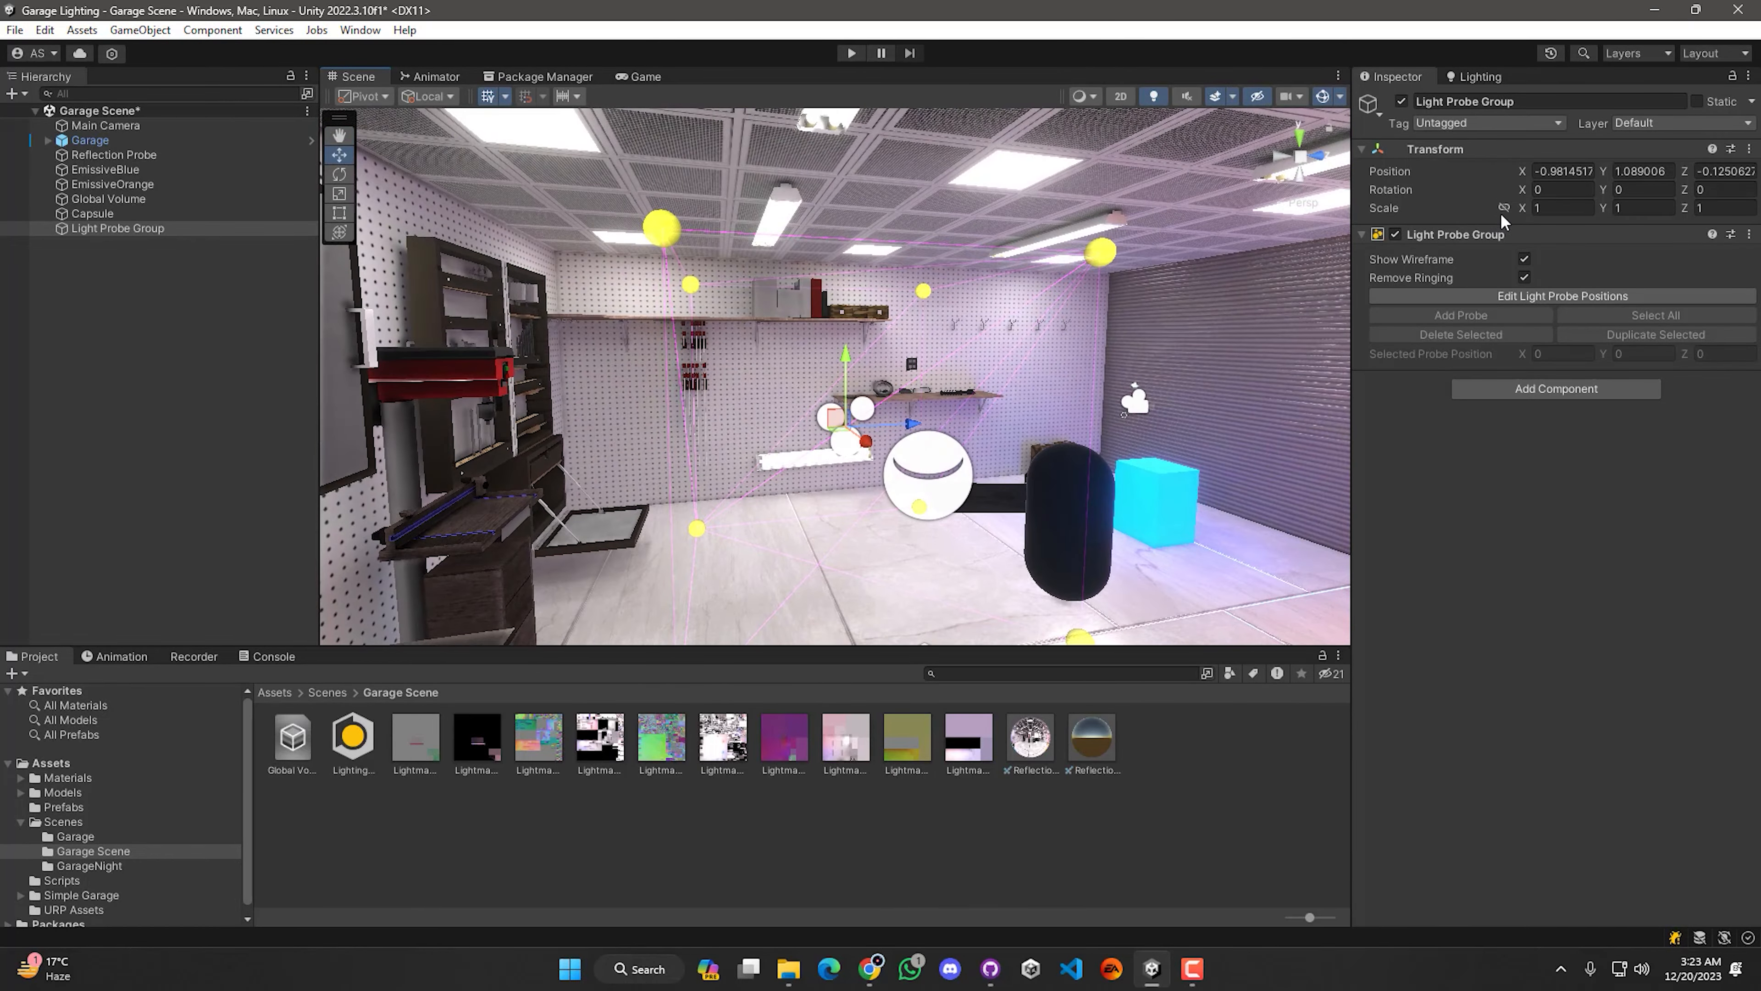
left_click(1505, 209)
left_click(131, 214)
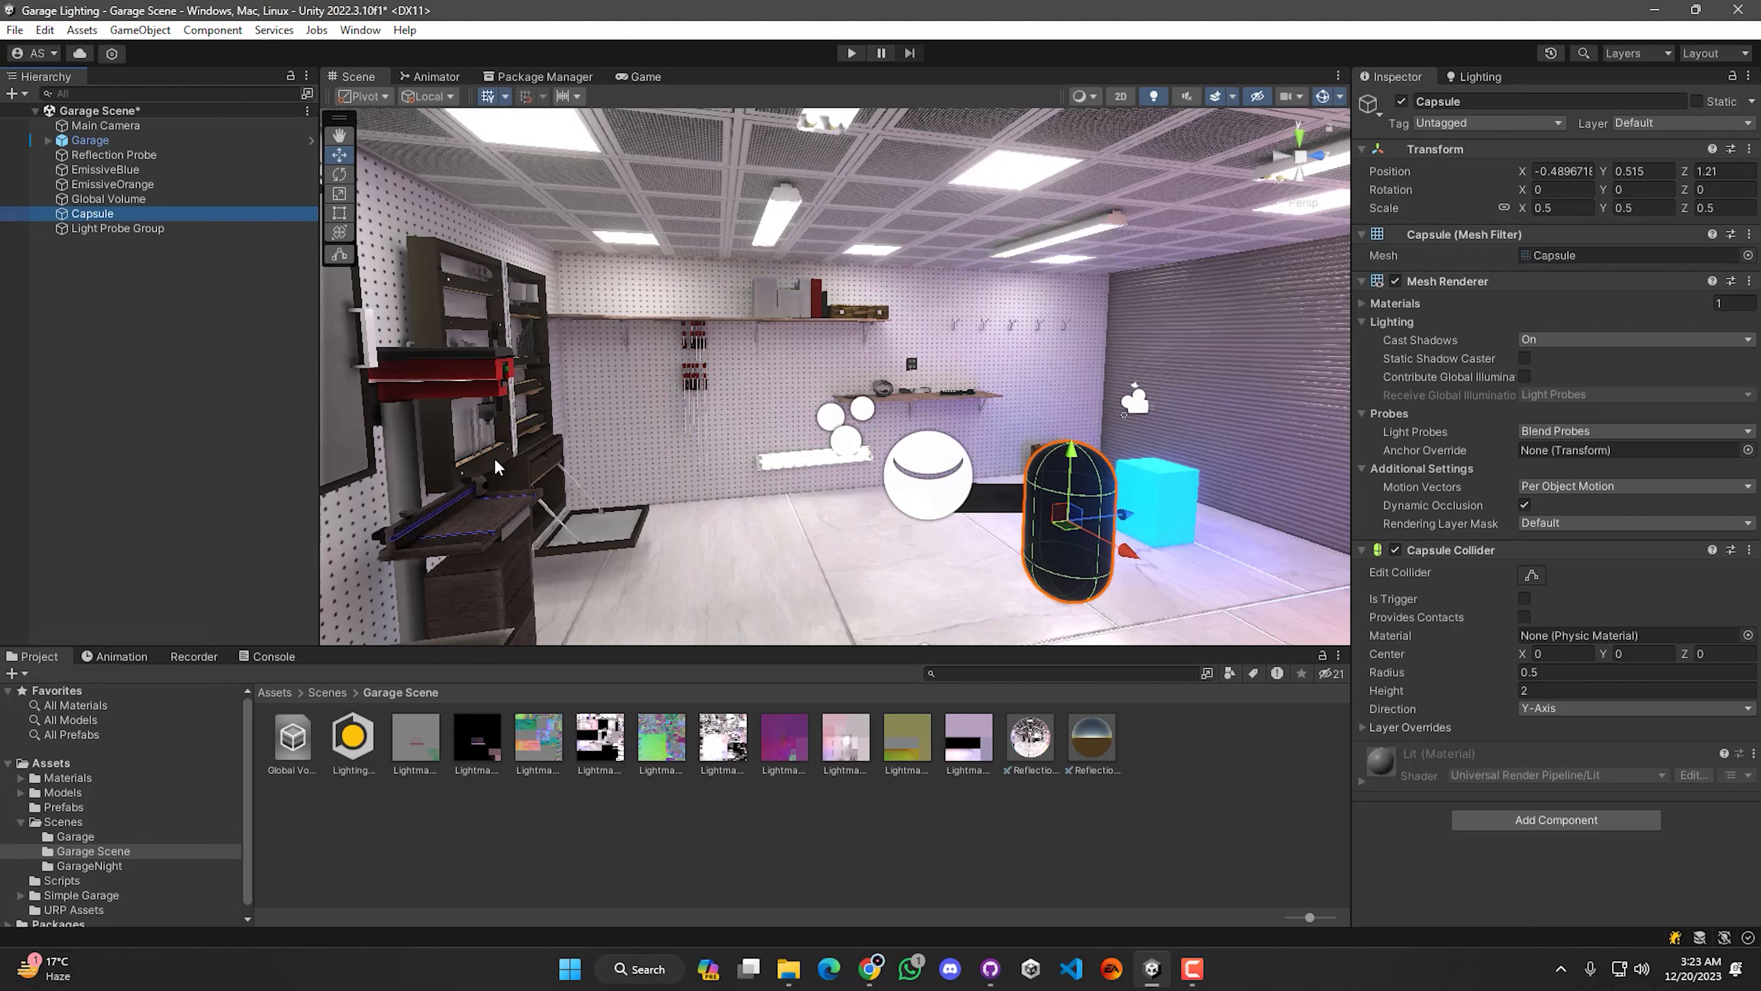
left_click(111, 229)
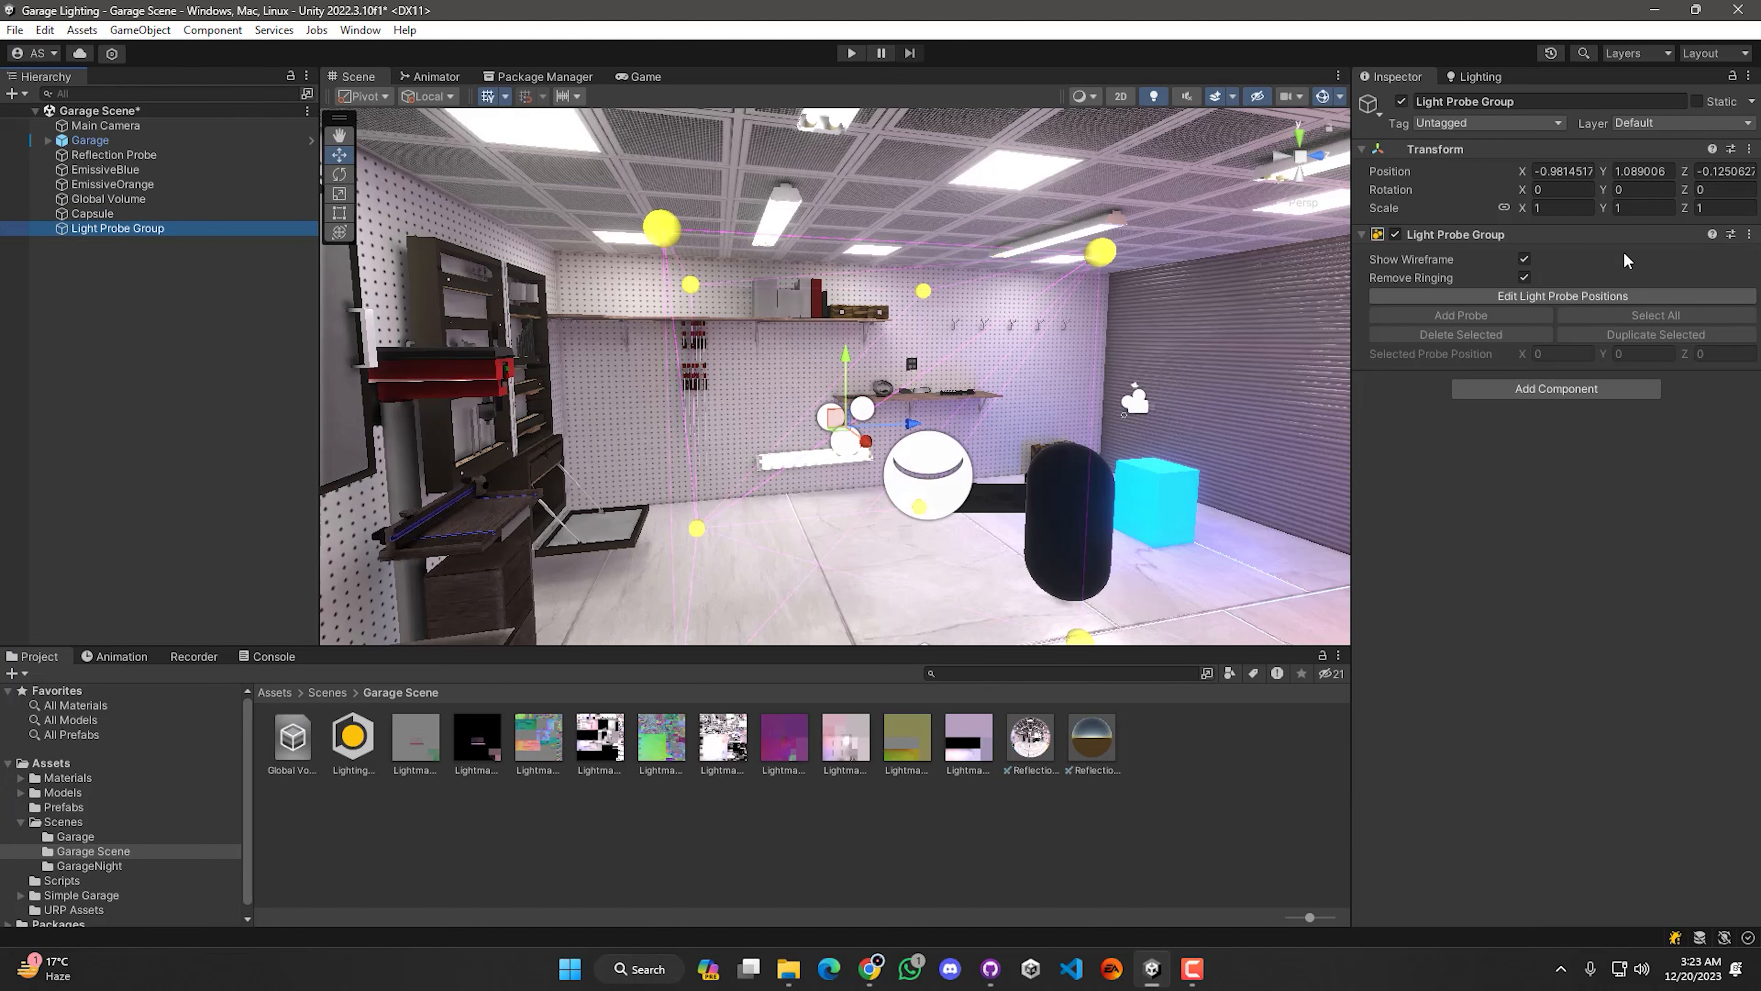
left_click(1576, 208)
type("0")
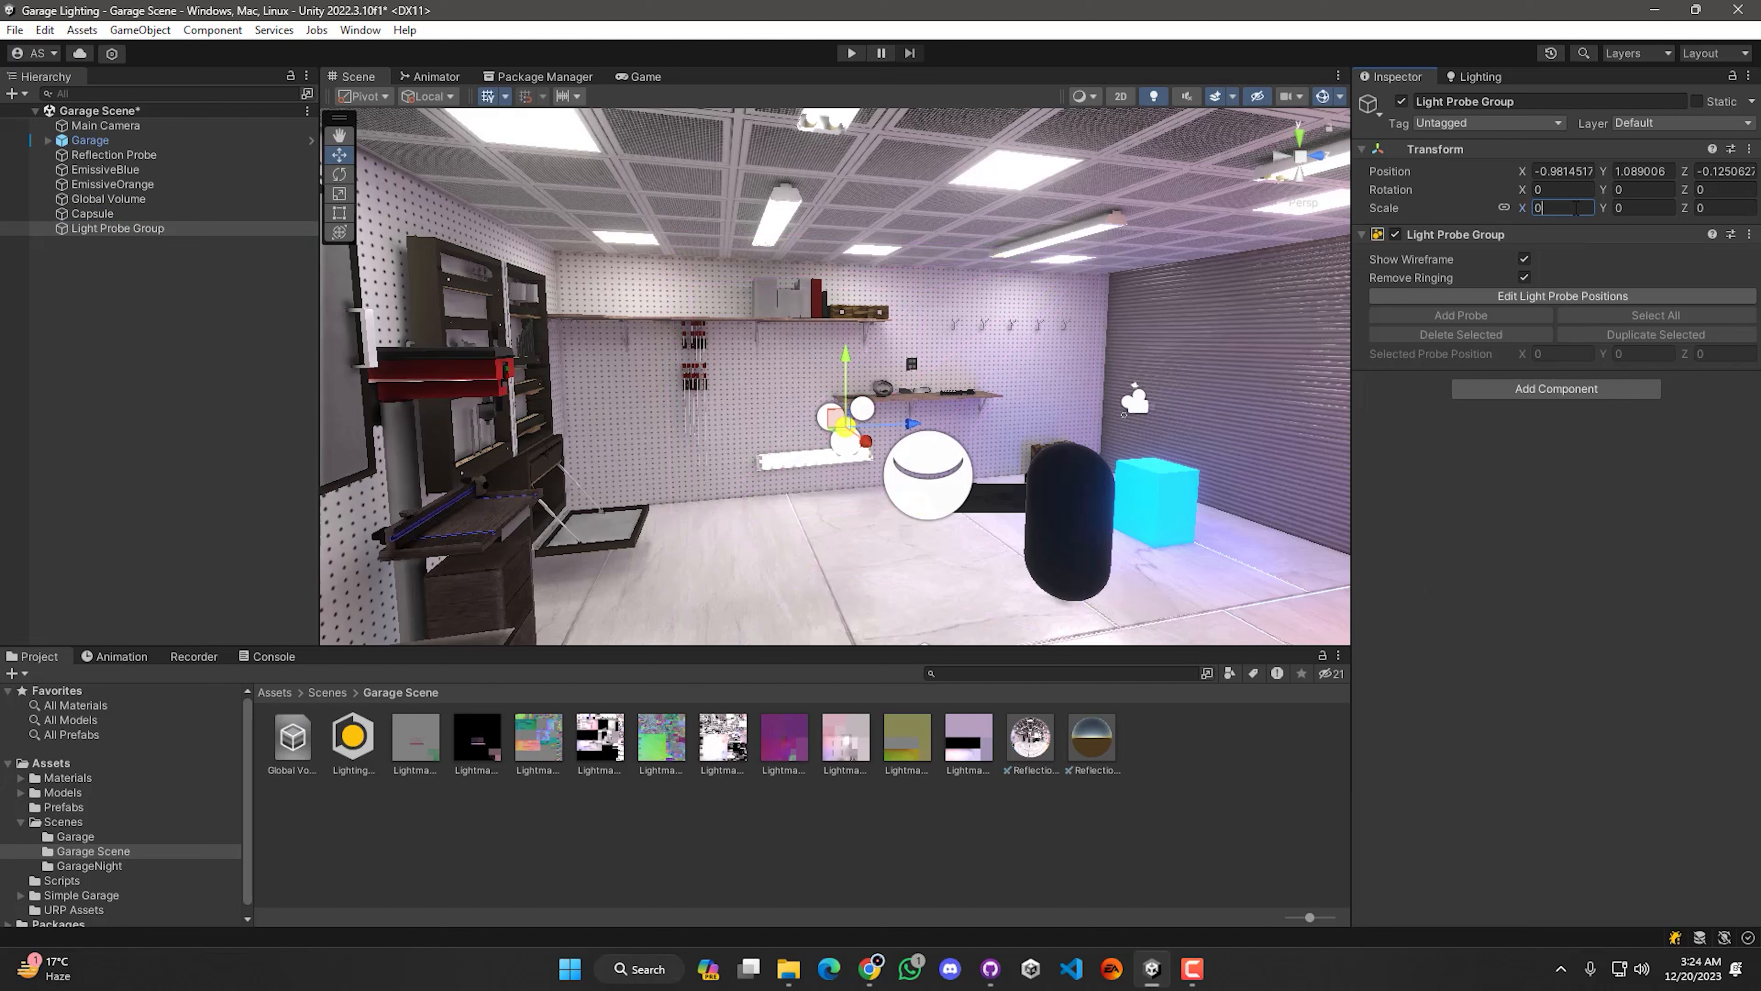
type(".7")
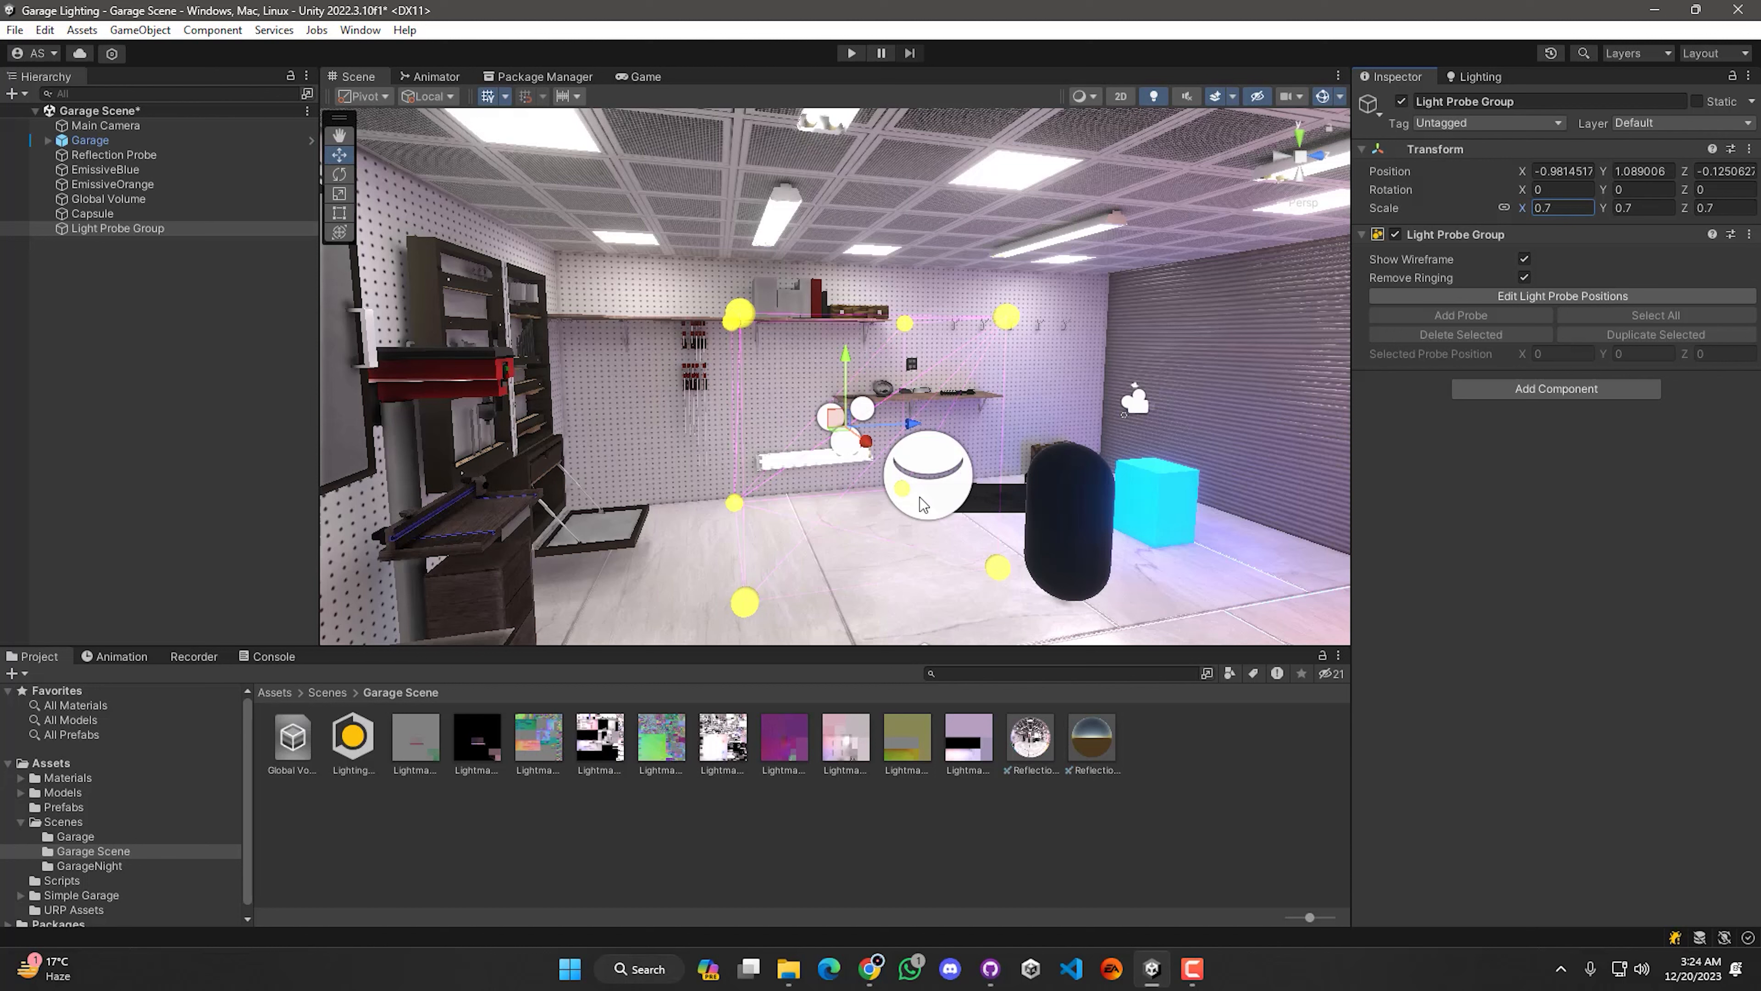
Step: Copy the Capsule's world transform and paste it onto the Light Probe Group so both share position and scale
left_click(121, 214)
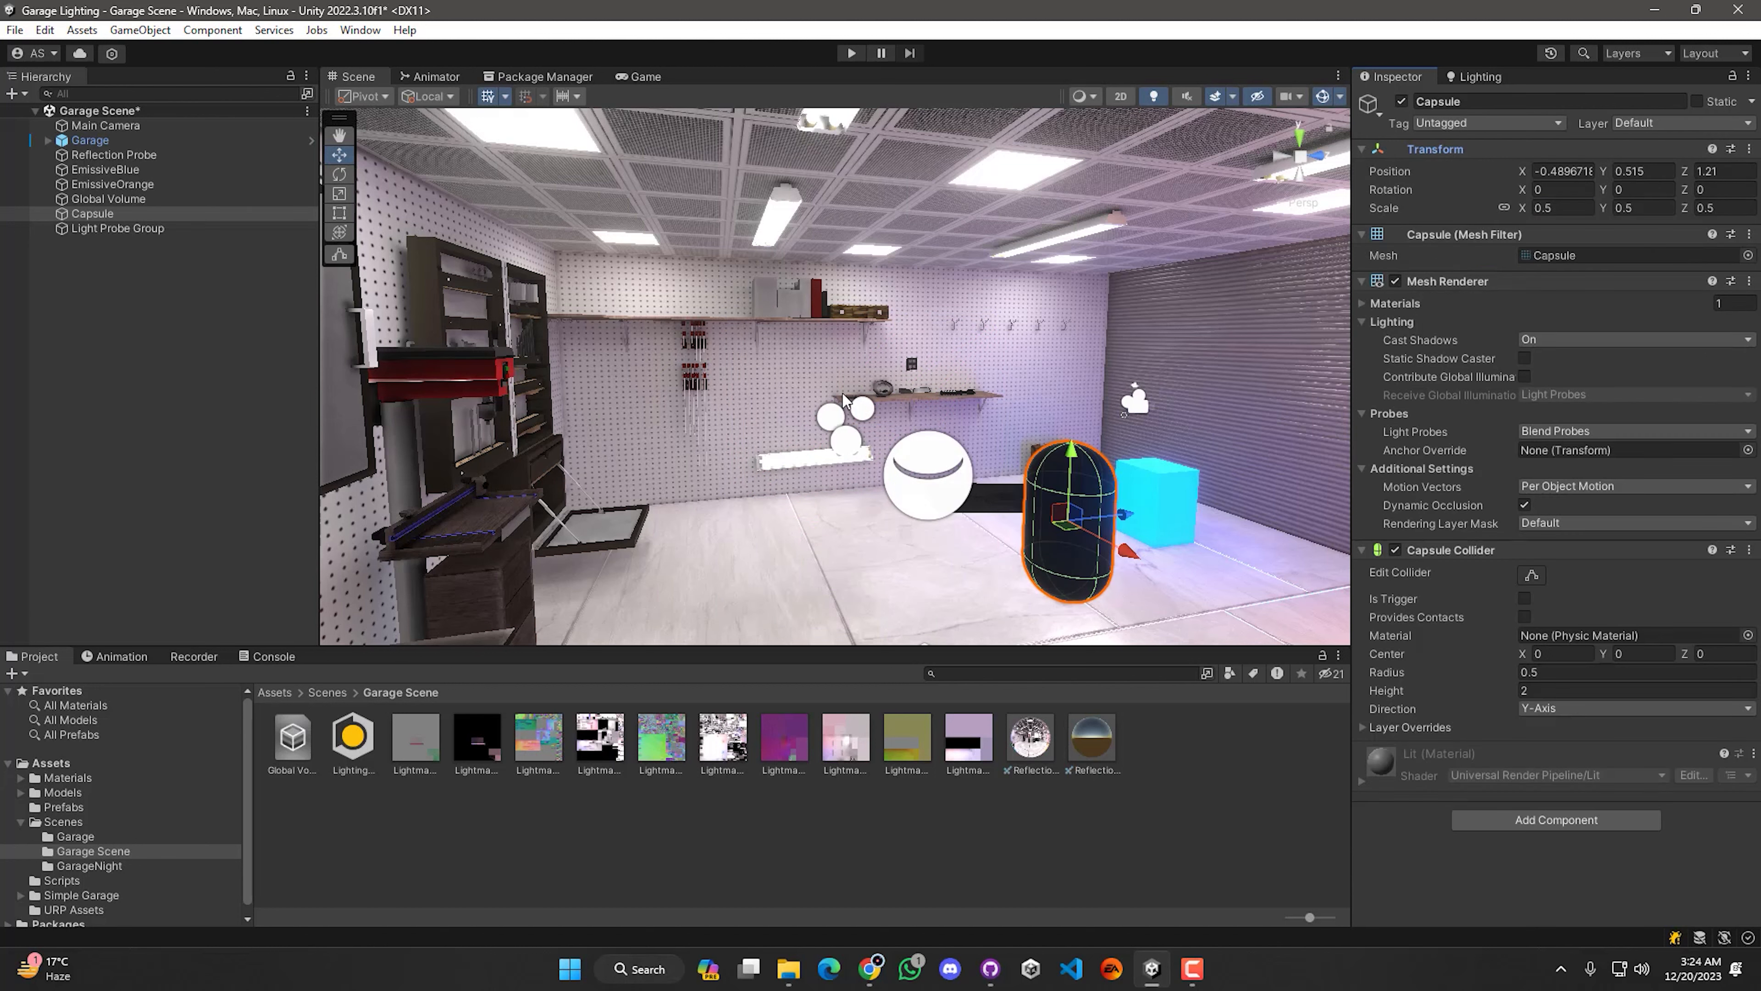
right_click(1447, 155)
mouse_move(1489, 300)
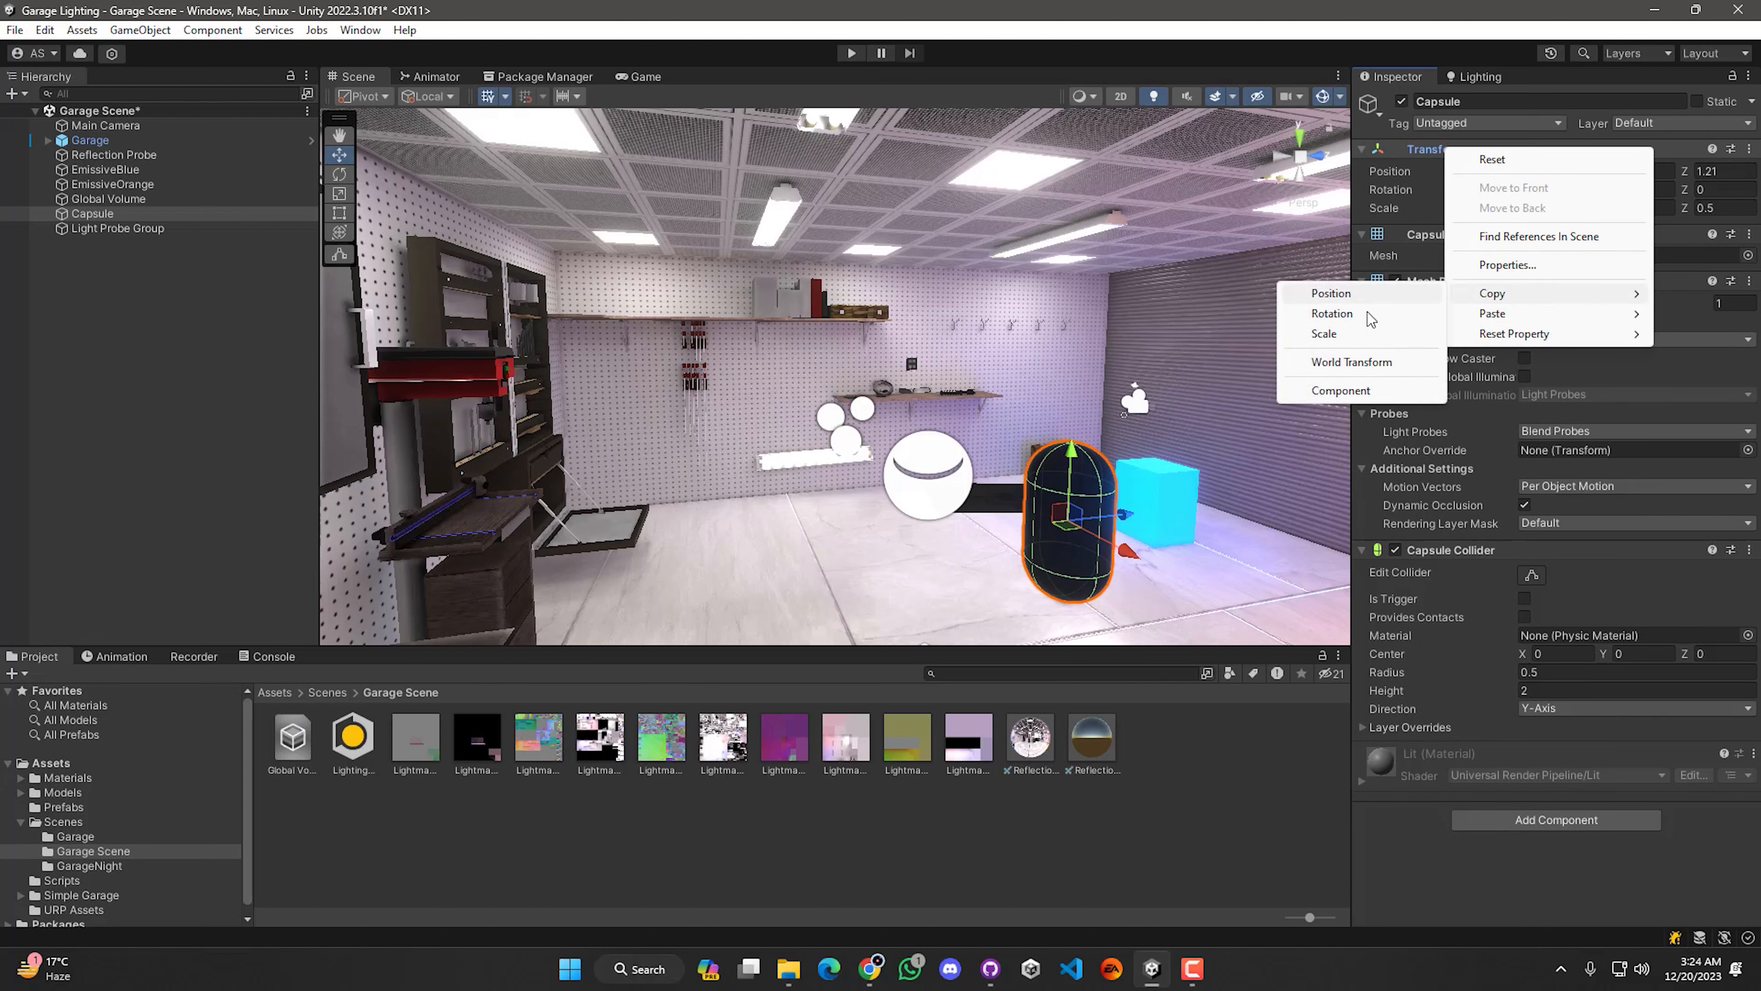
left_click(1348, 363)
left_click(137, 233)
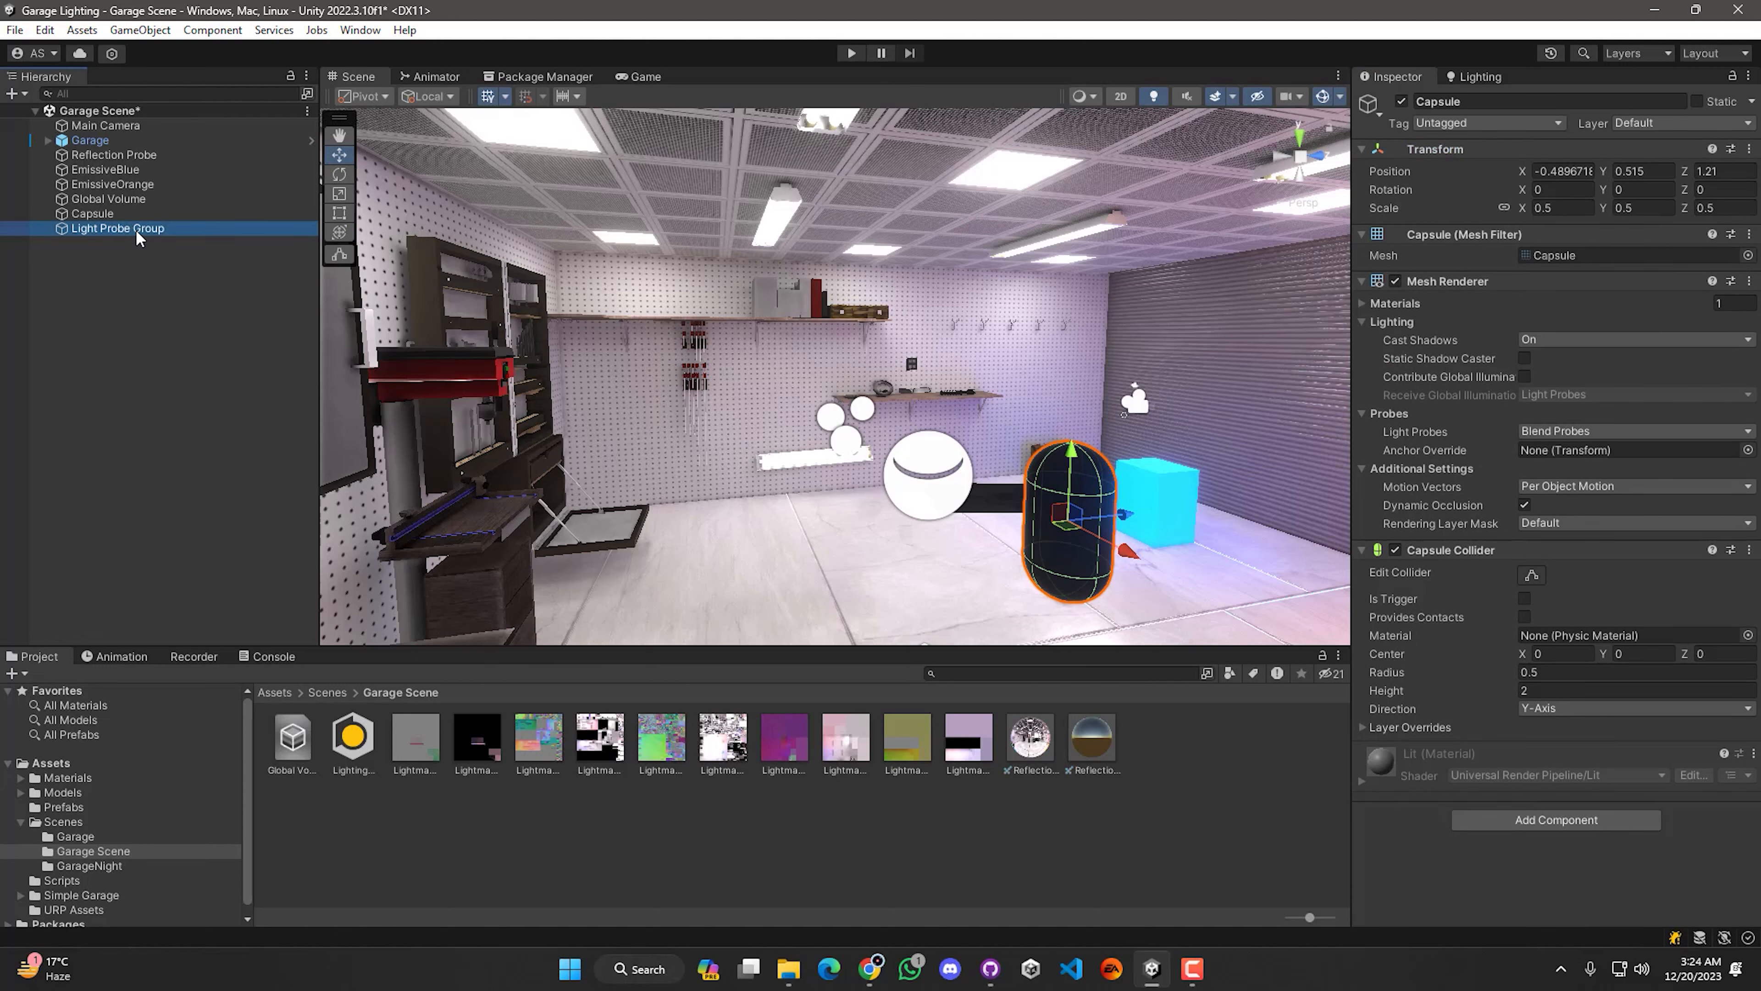
right_click(1445, 153)
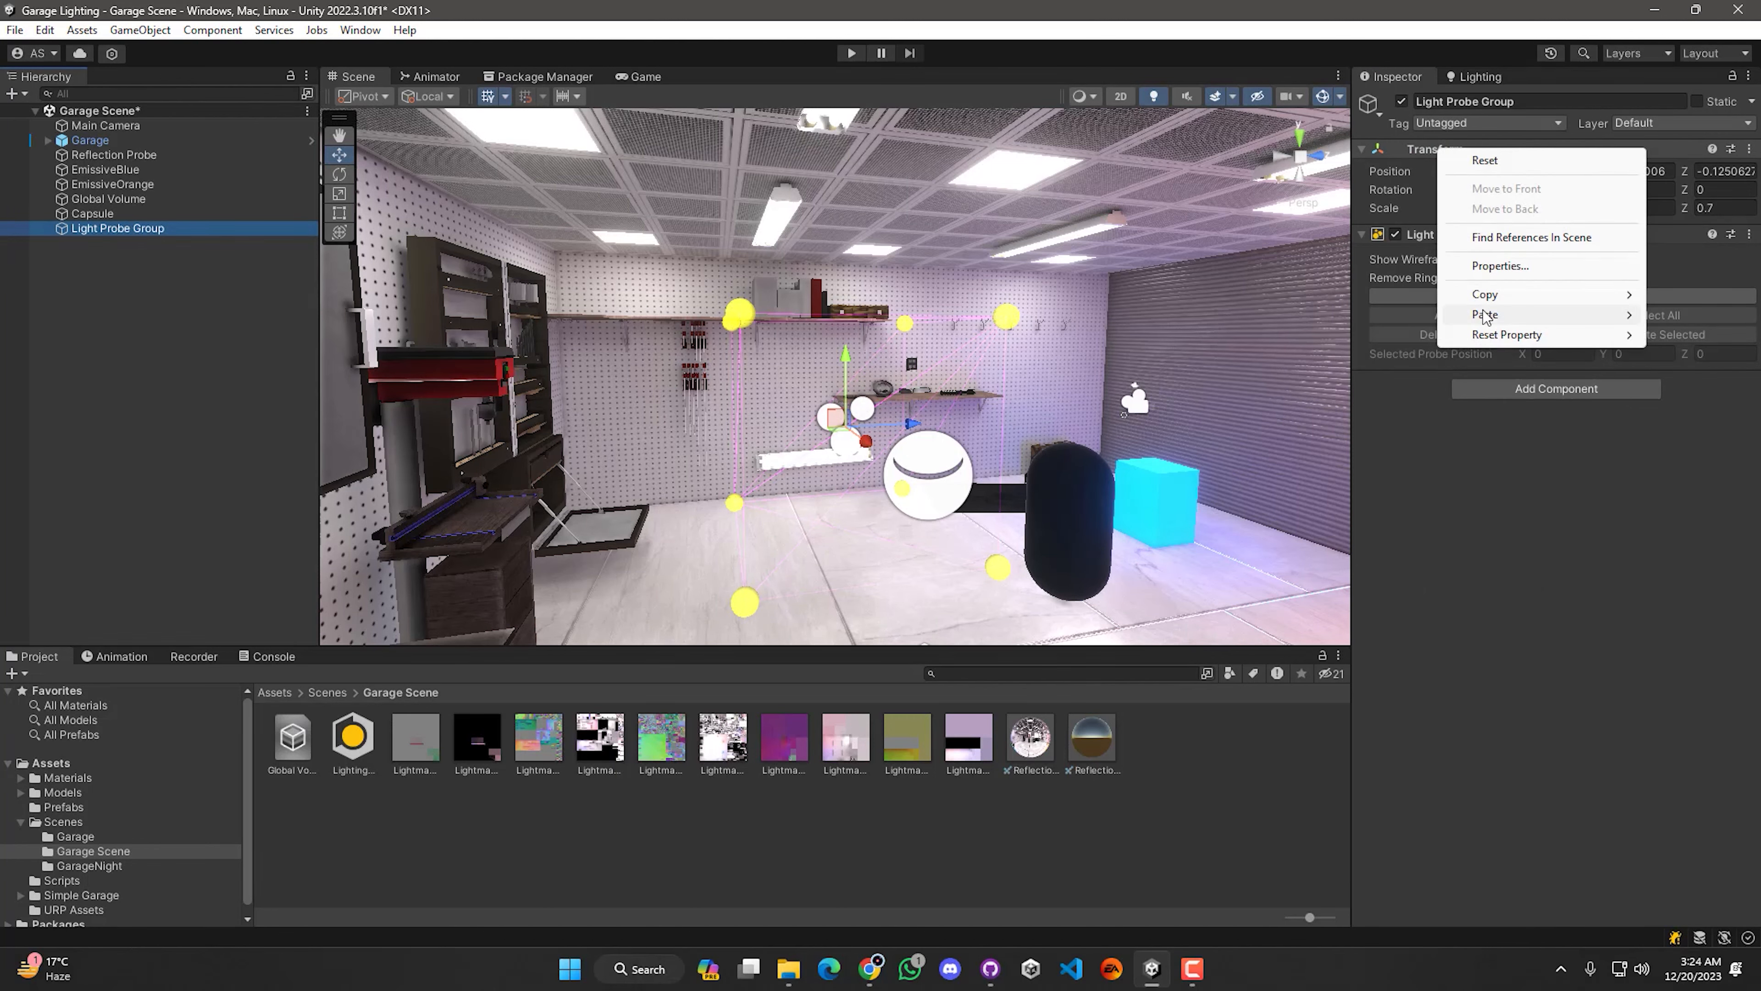
mouse_move(1486, 315)
left_click(1327, 383)
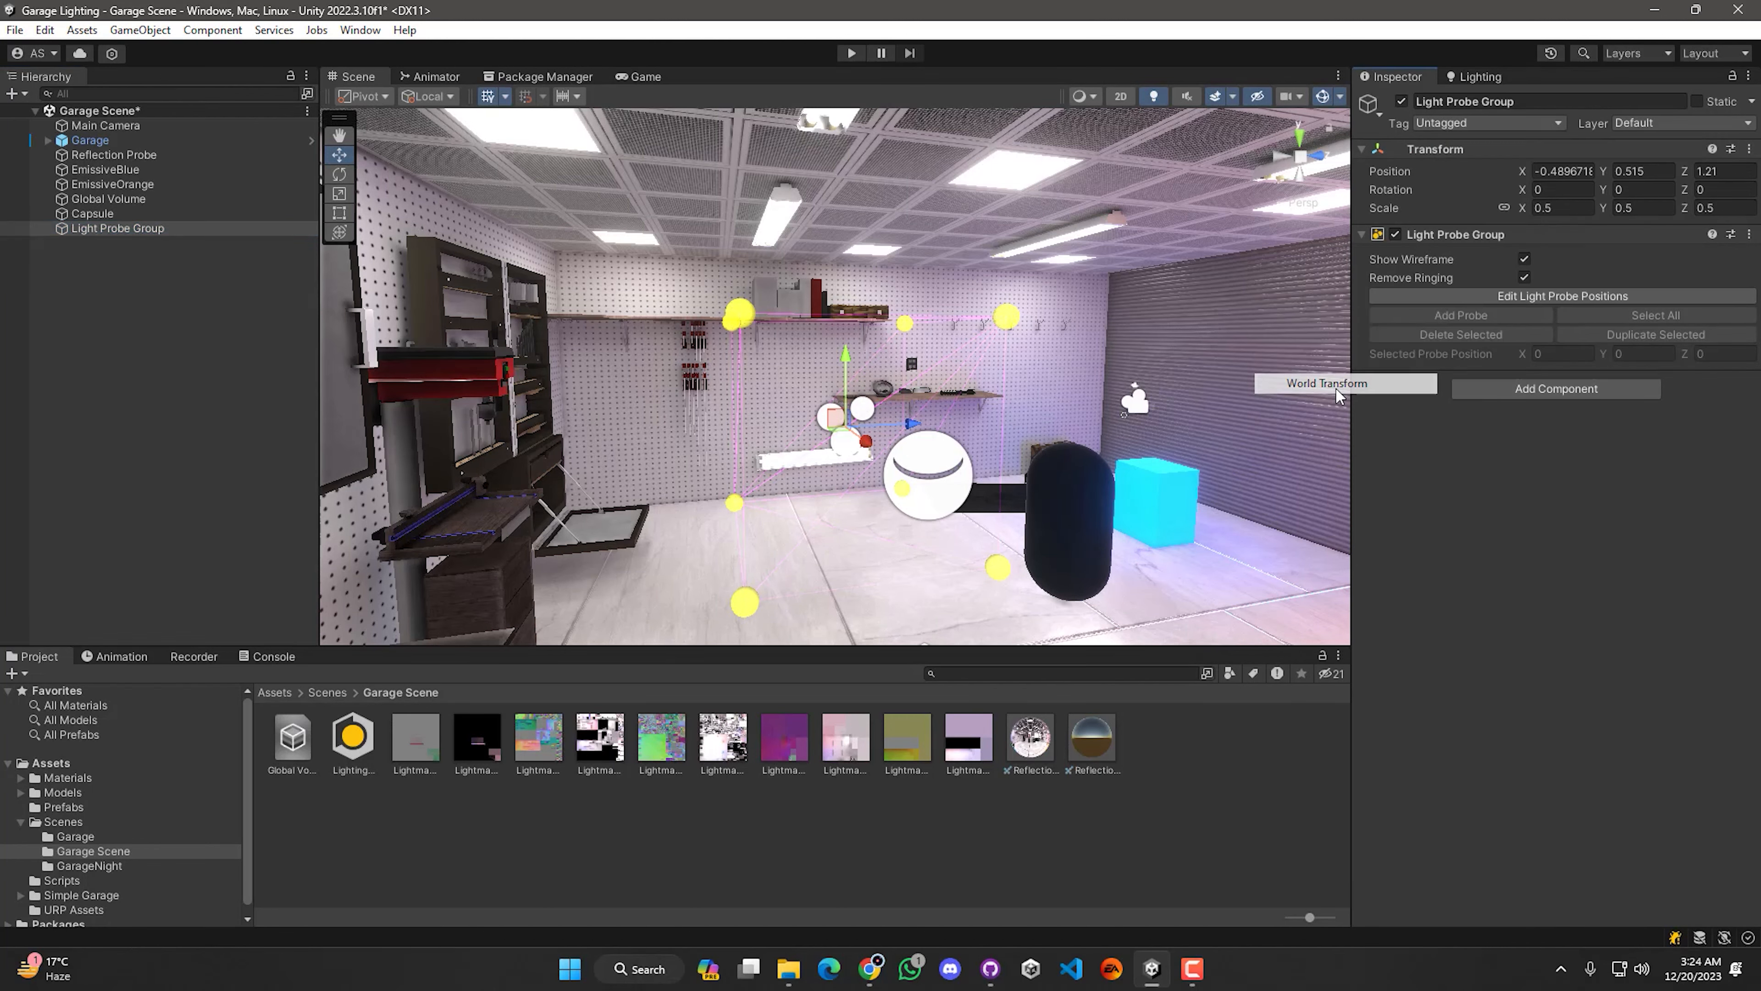
Step: Examine from several angles how the light probes are arranged around the capsule
right_click_drag(951, 447, 1316, 463)
key("d")
key("w")
key("a")
key("s")
left_click_drag(1074, 491, 707, 488, "alt")
scroll(707, 487, "up", 2)
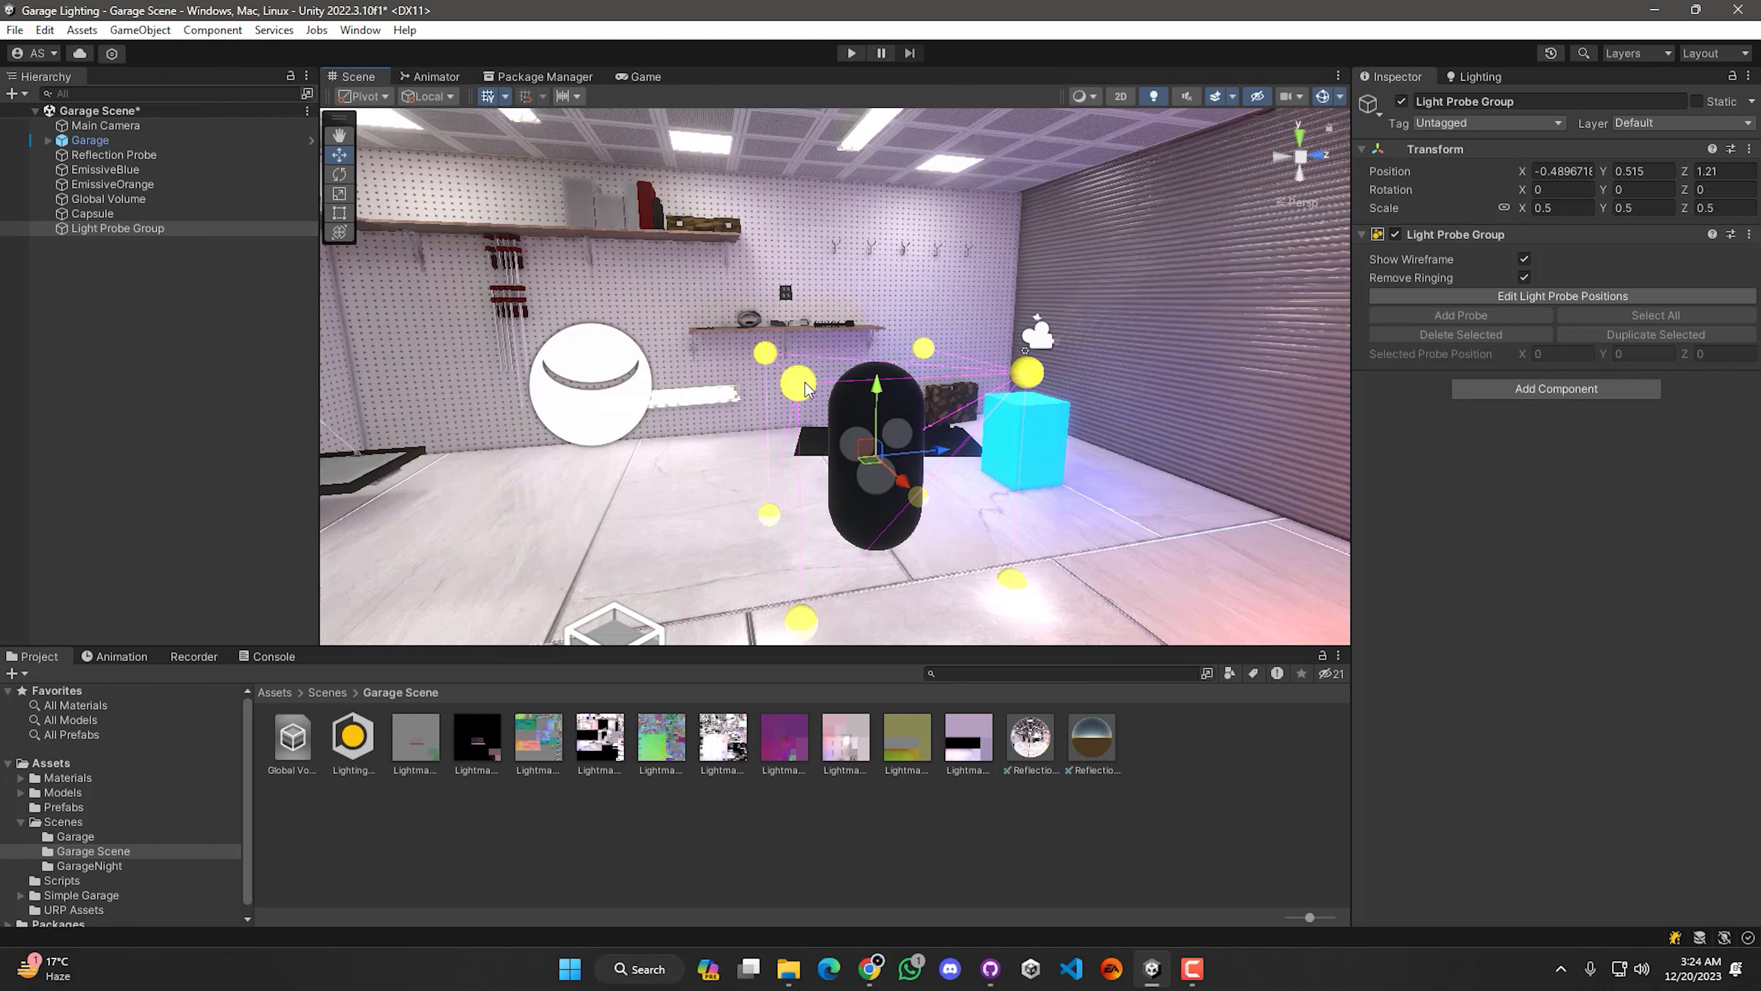
right_click_drag(892, 458, 879, 493)
key("w")
key("a")
key("d")
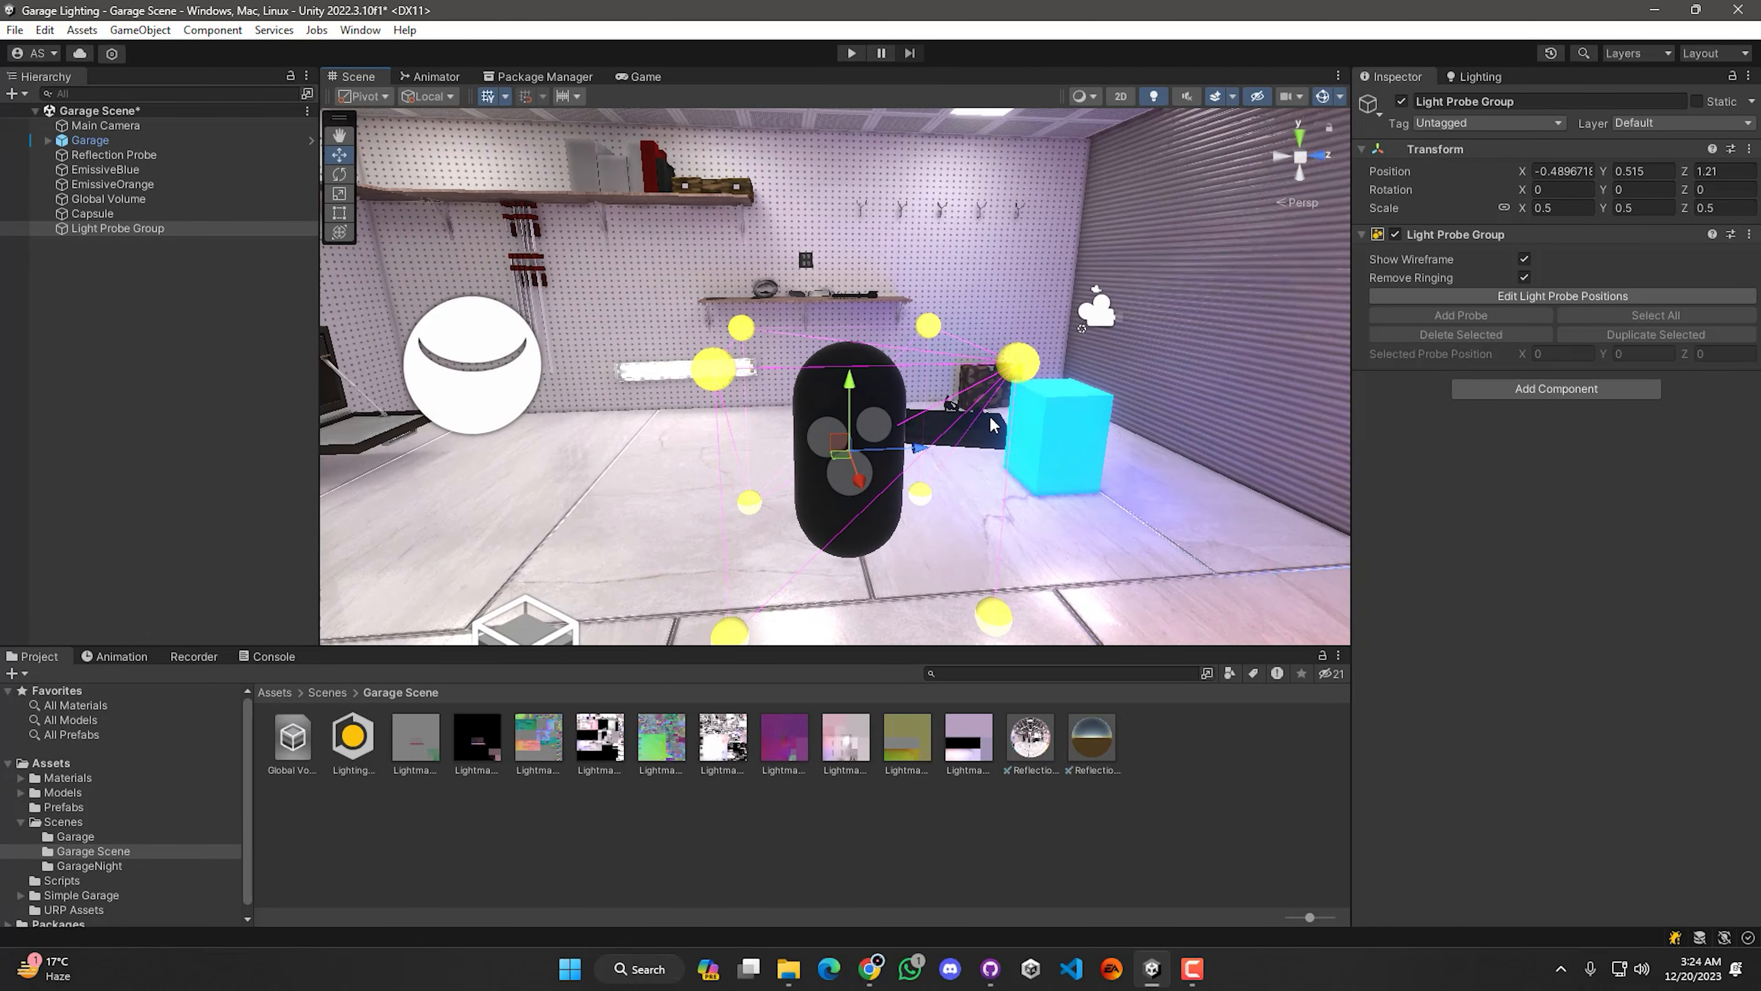
right_click_drag(693, 430, 641, 428)
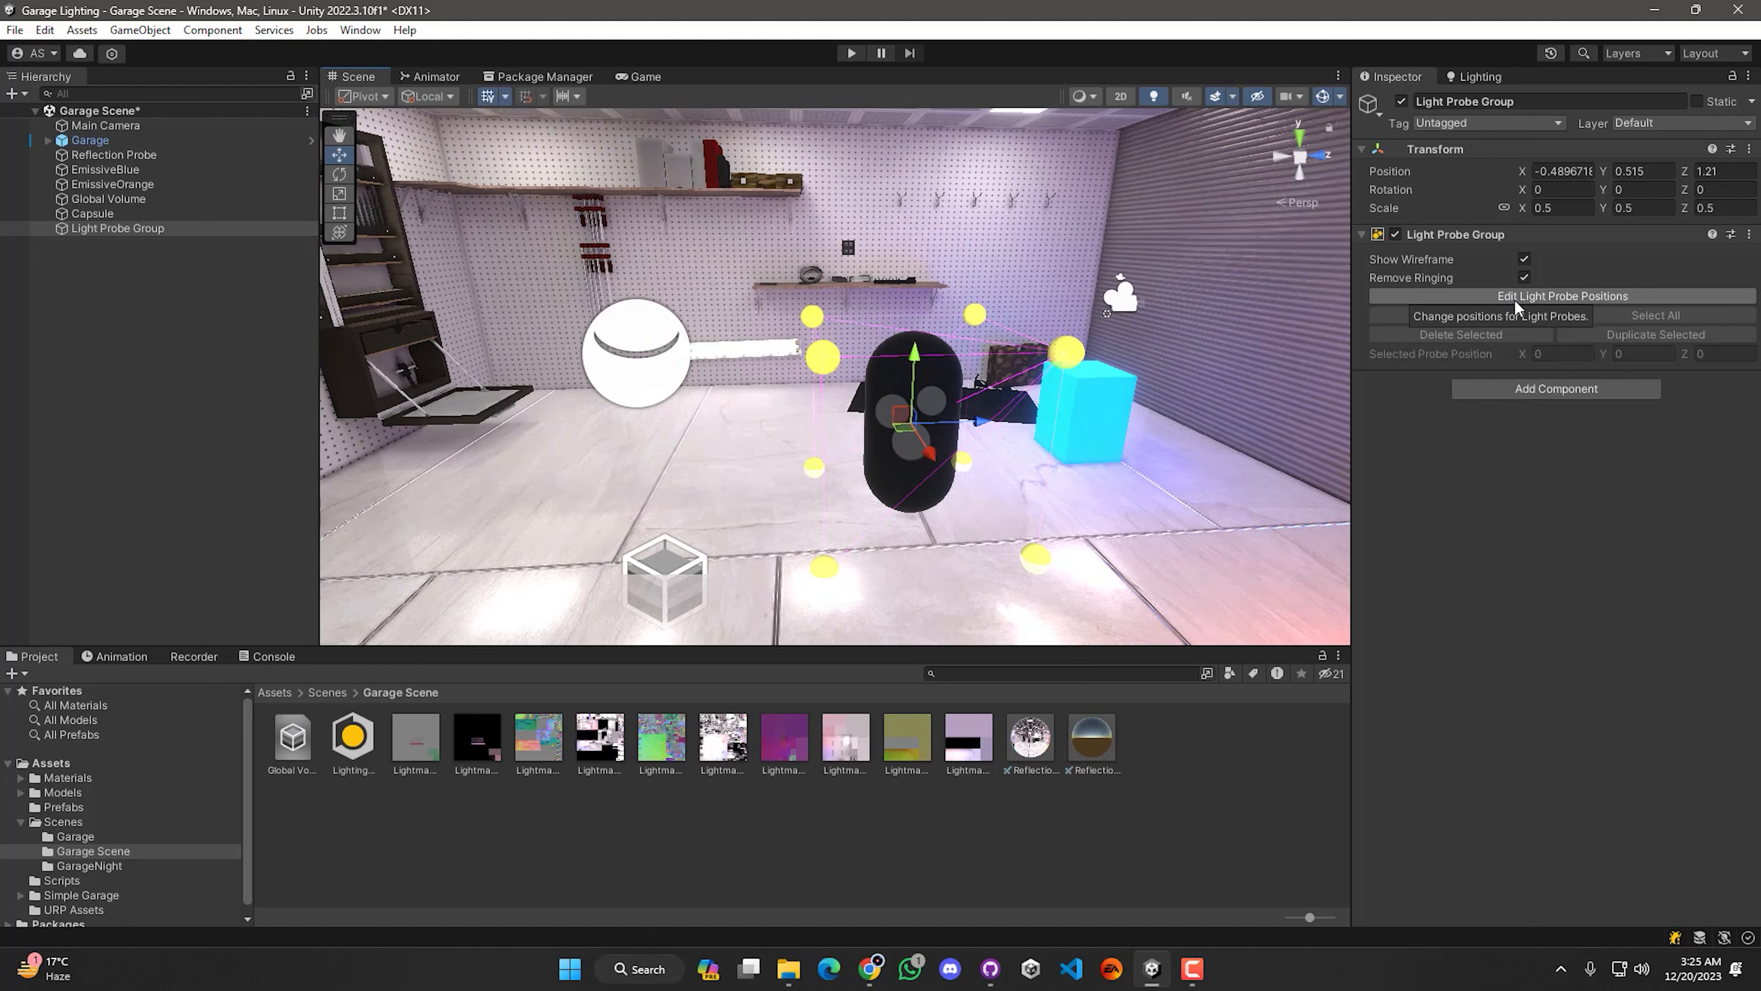
Step: Enter light probe position editing, duplicate the four probes at Z -1, and move the copies to about Z -3.06
left_click(1589, 295)
right_click_drag(1016, 477, 930, 494)
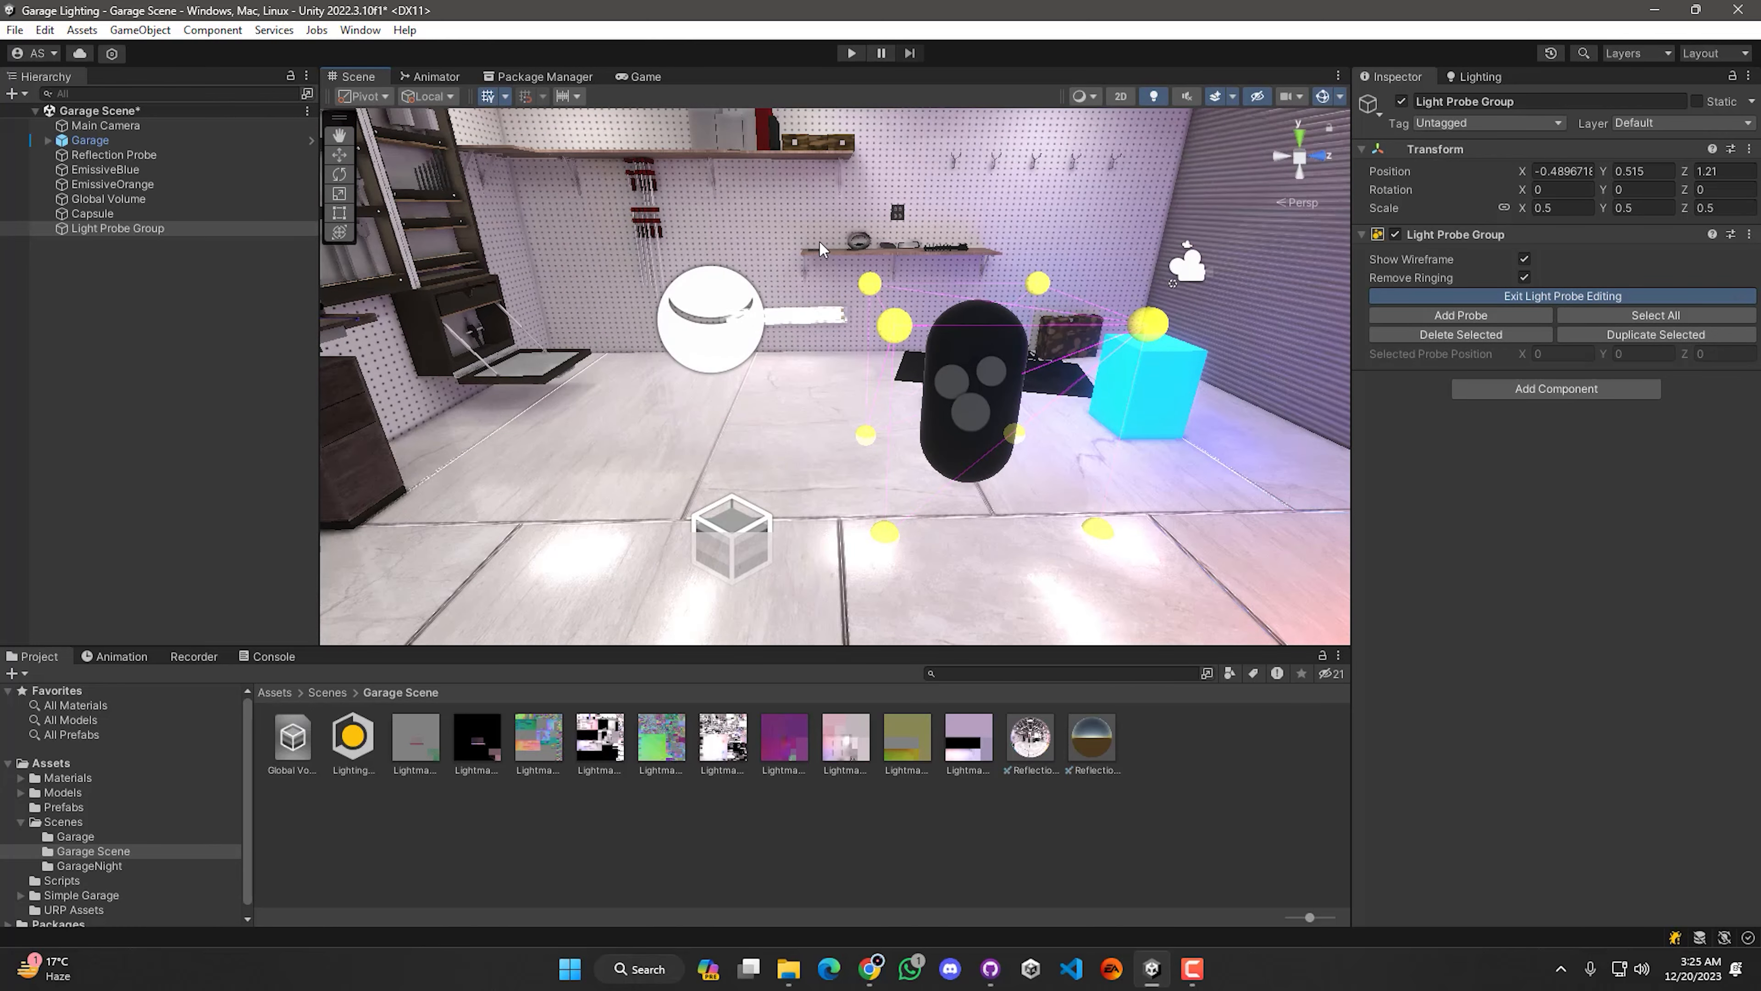
left_click_drag(811, 239, 931, 549)
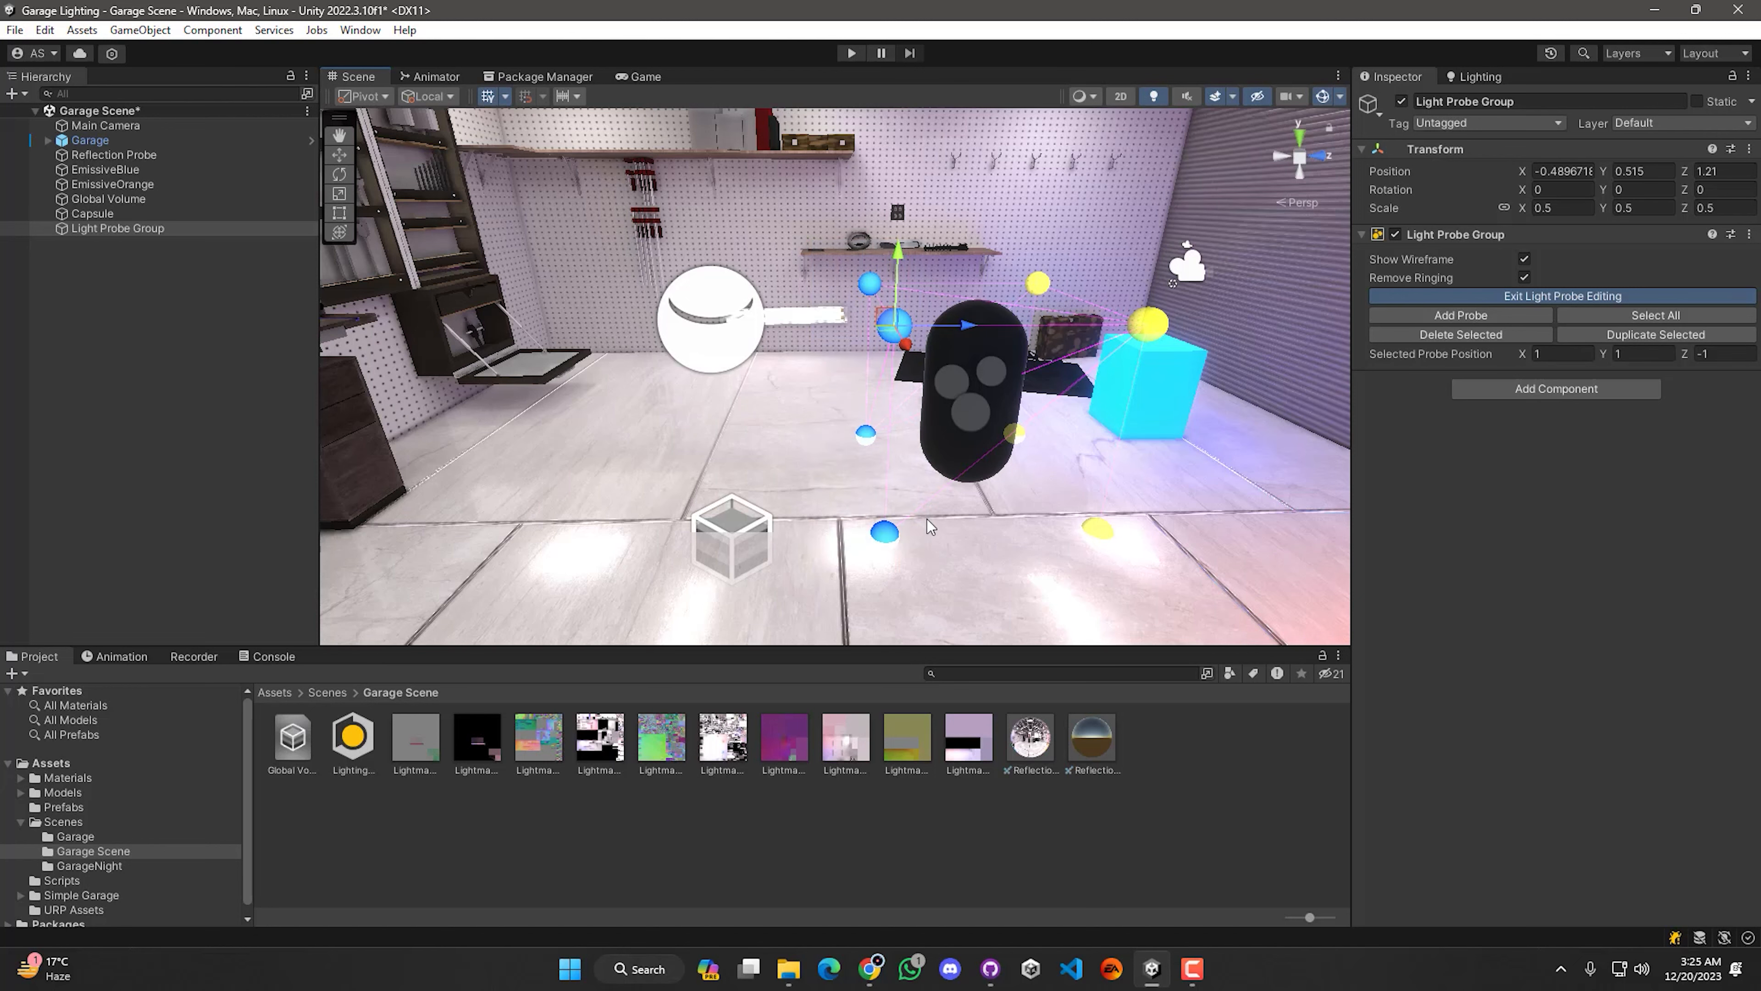
right_click_drag(952, 476, 928, 444)
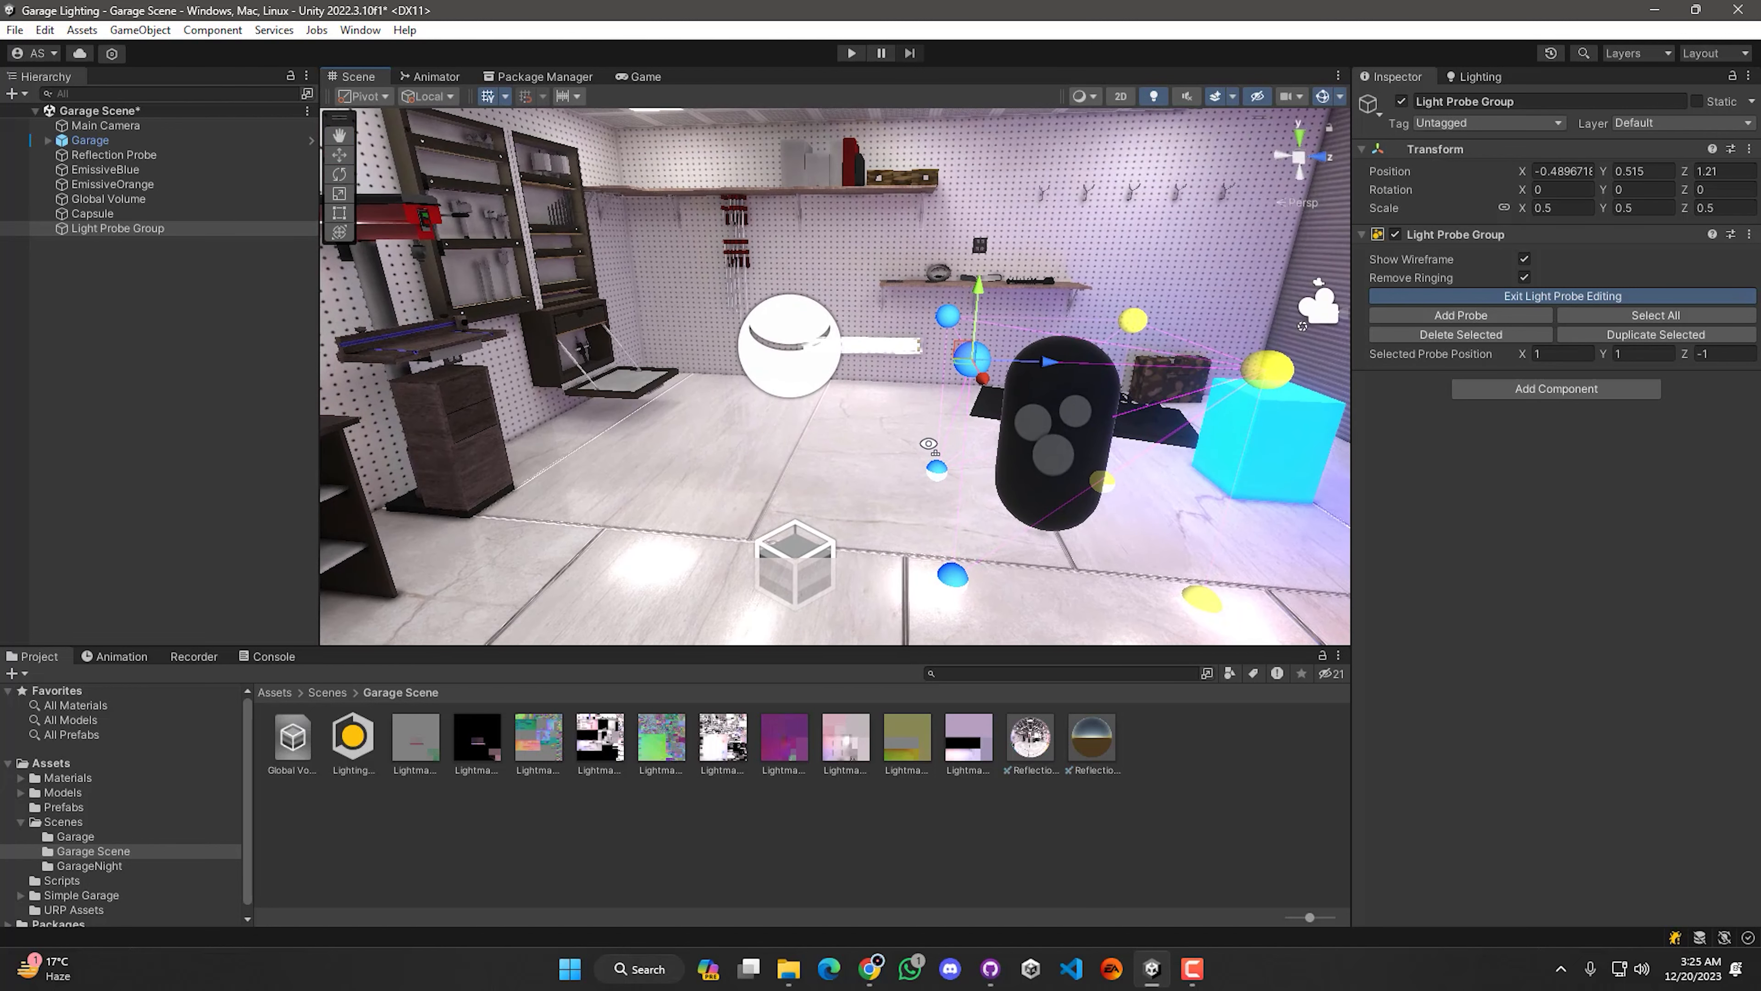
left_click(1646, 334)
left_click_drag(1049, 362, 783, 404)
Step: Duplicate the four selected probes and move the copies along the negative Z axis to about Z -4.91
key("a")
right_click_drag(644, 458, 650, 462)
key("d")
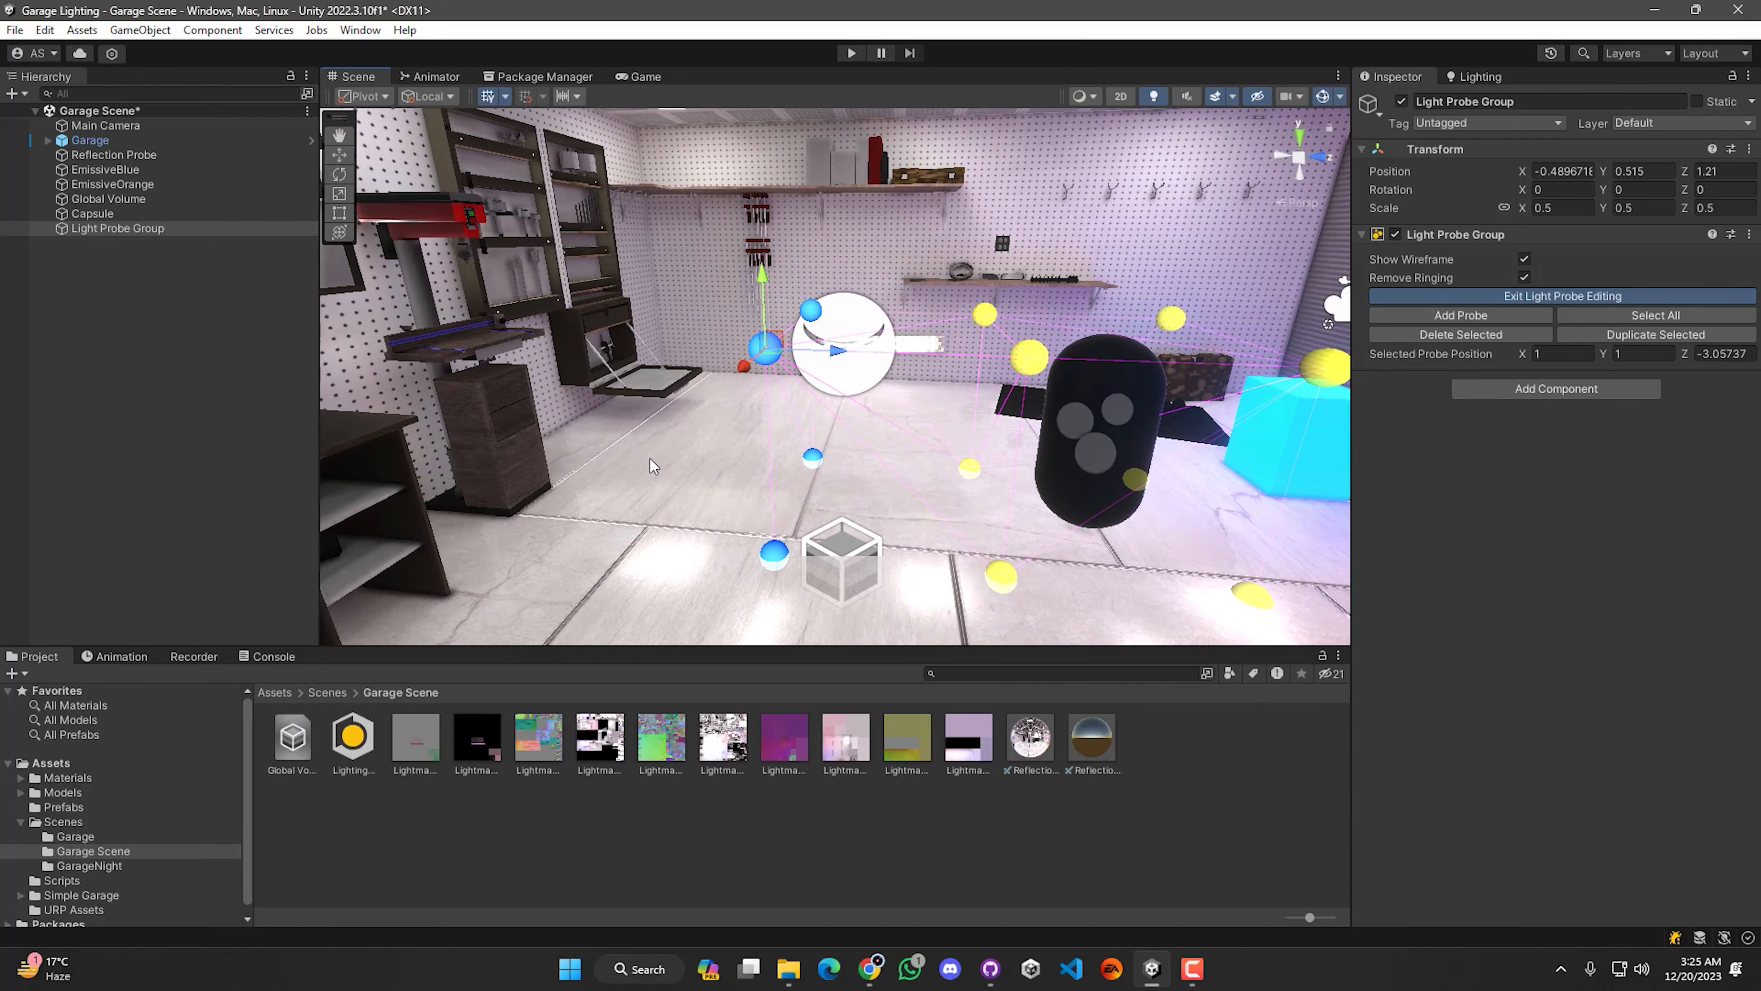
left_click_drag(839, 357, 624, 385)
Step: Duplicate the selected end probes again, move the copies to about Z -7.04, and save the scene
key("a")
right_click_drag(638, 460, 641, 463)
key("d")
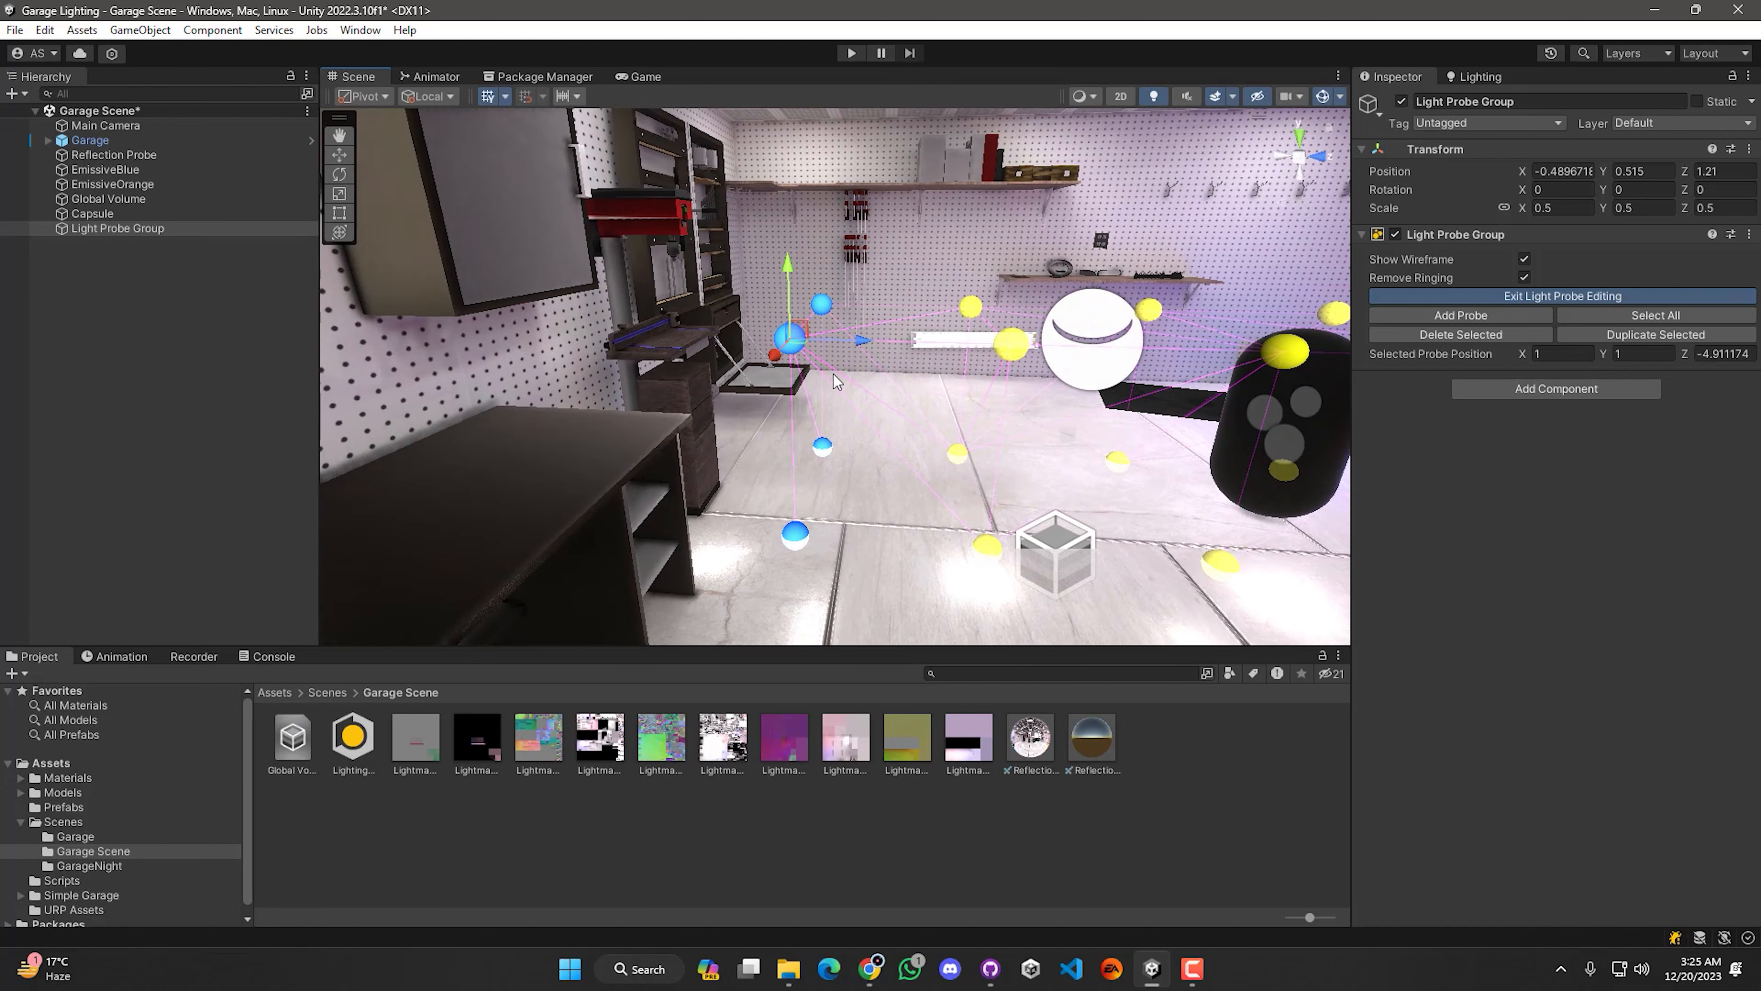
left_click_drag(861, 342, 631, 374)
key("ctrl+s")
Step: Duplicate the four probes at Z 1 twice toward the garage door, at about Z 3.05 and 4.98, and save the scene
mouse_move(906, 390)
right_mouse_down()
mouse_move(1088, 414)
mouse_move(910, 408)
right_mouse_up()
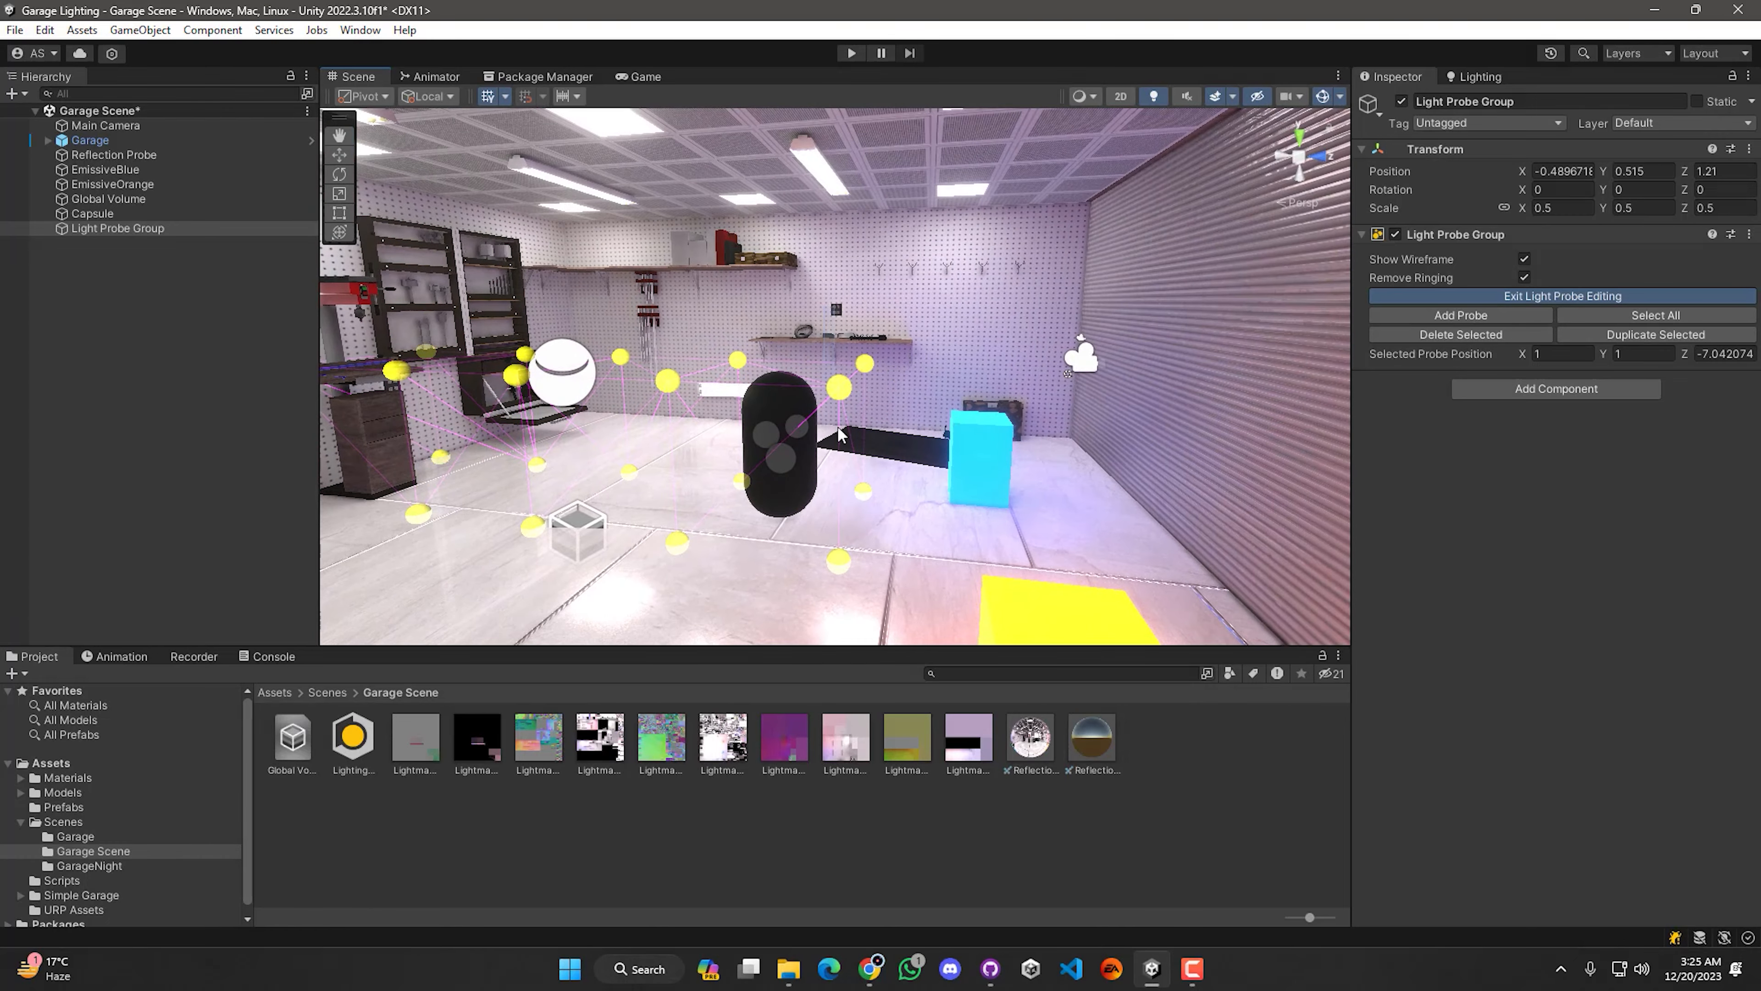
left_click_drag(837, 426, 921, 584)
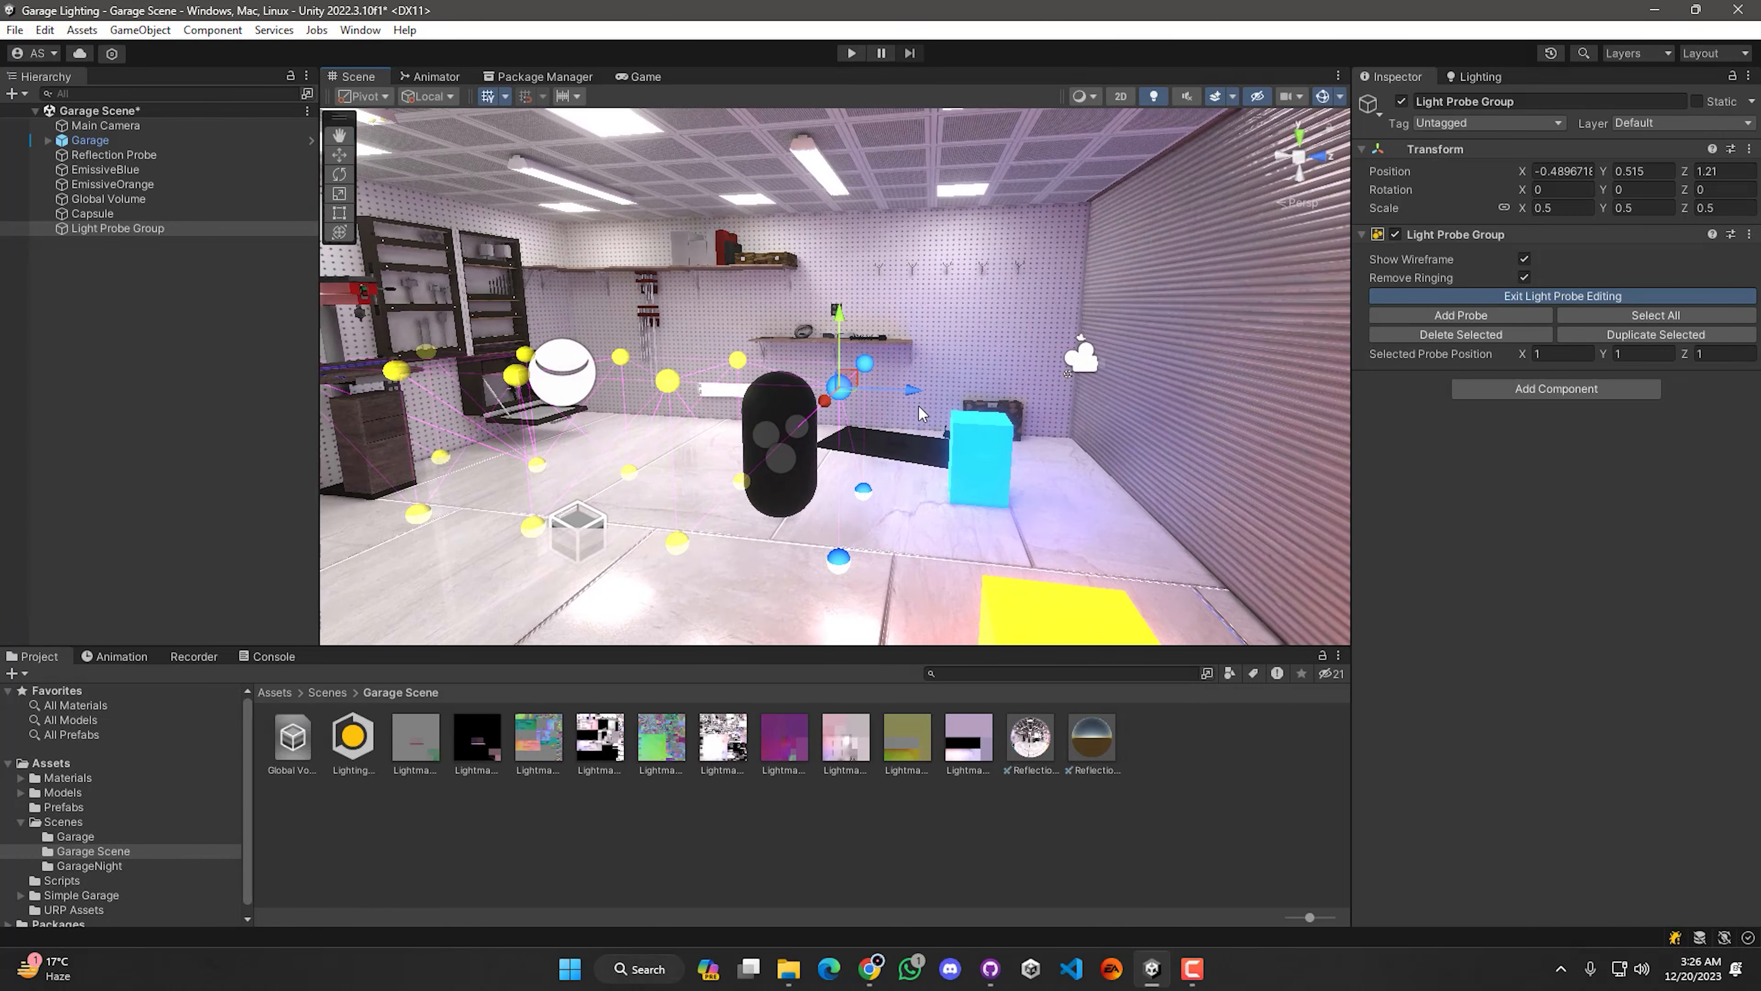
left_click_drag(916, 393, 1124, 433)
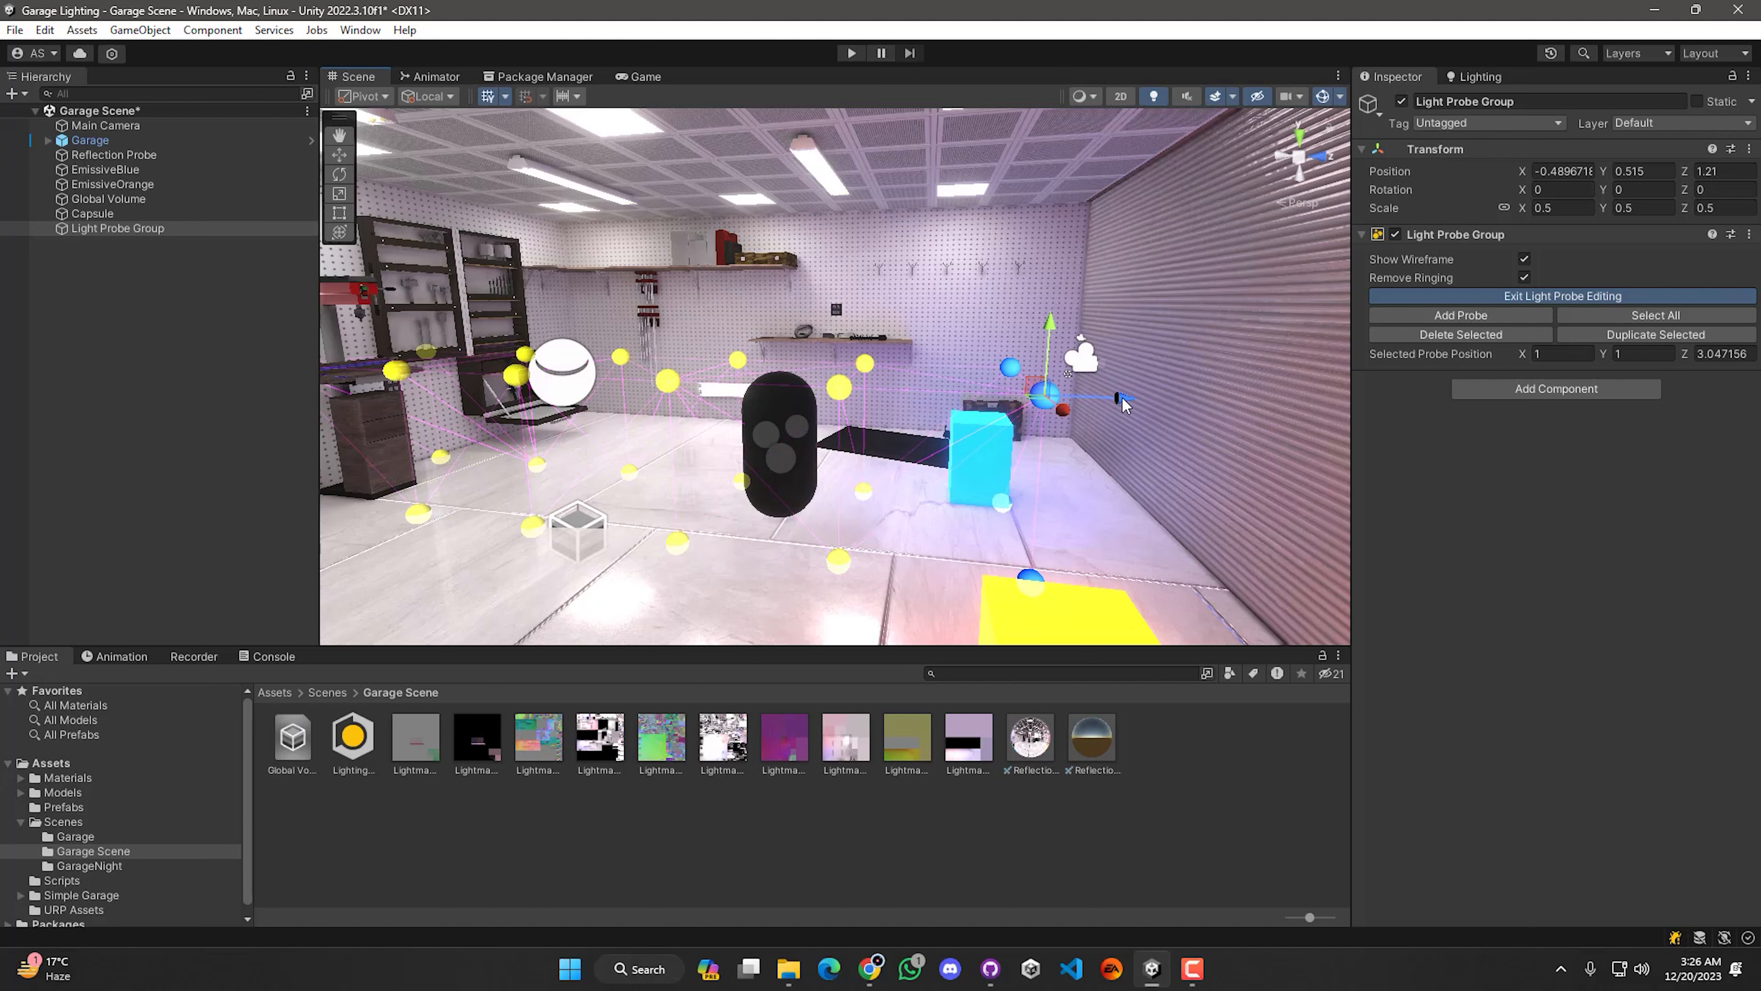
left_click_drag(1122, 399, 1363, 437)
key("ctrl+s")
Step: Edit the Light Probe Group from outside the garage, duplicating the whole row at X 1 and moving the copy to about X 2.99
left_click_drag(1011, 397, 762, 415, "alt")
key("s")
right_click_drag(763, 415, 648, 476)
key("w")
left_click(100, 393)
left_click(129, 229)
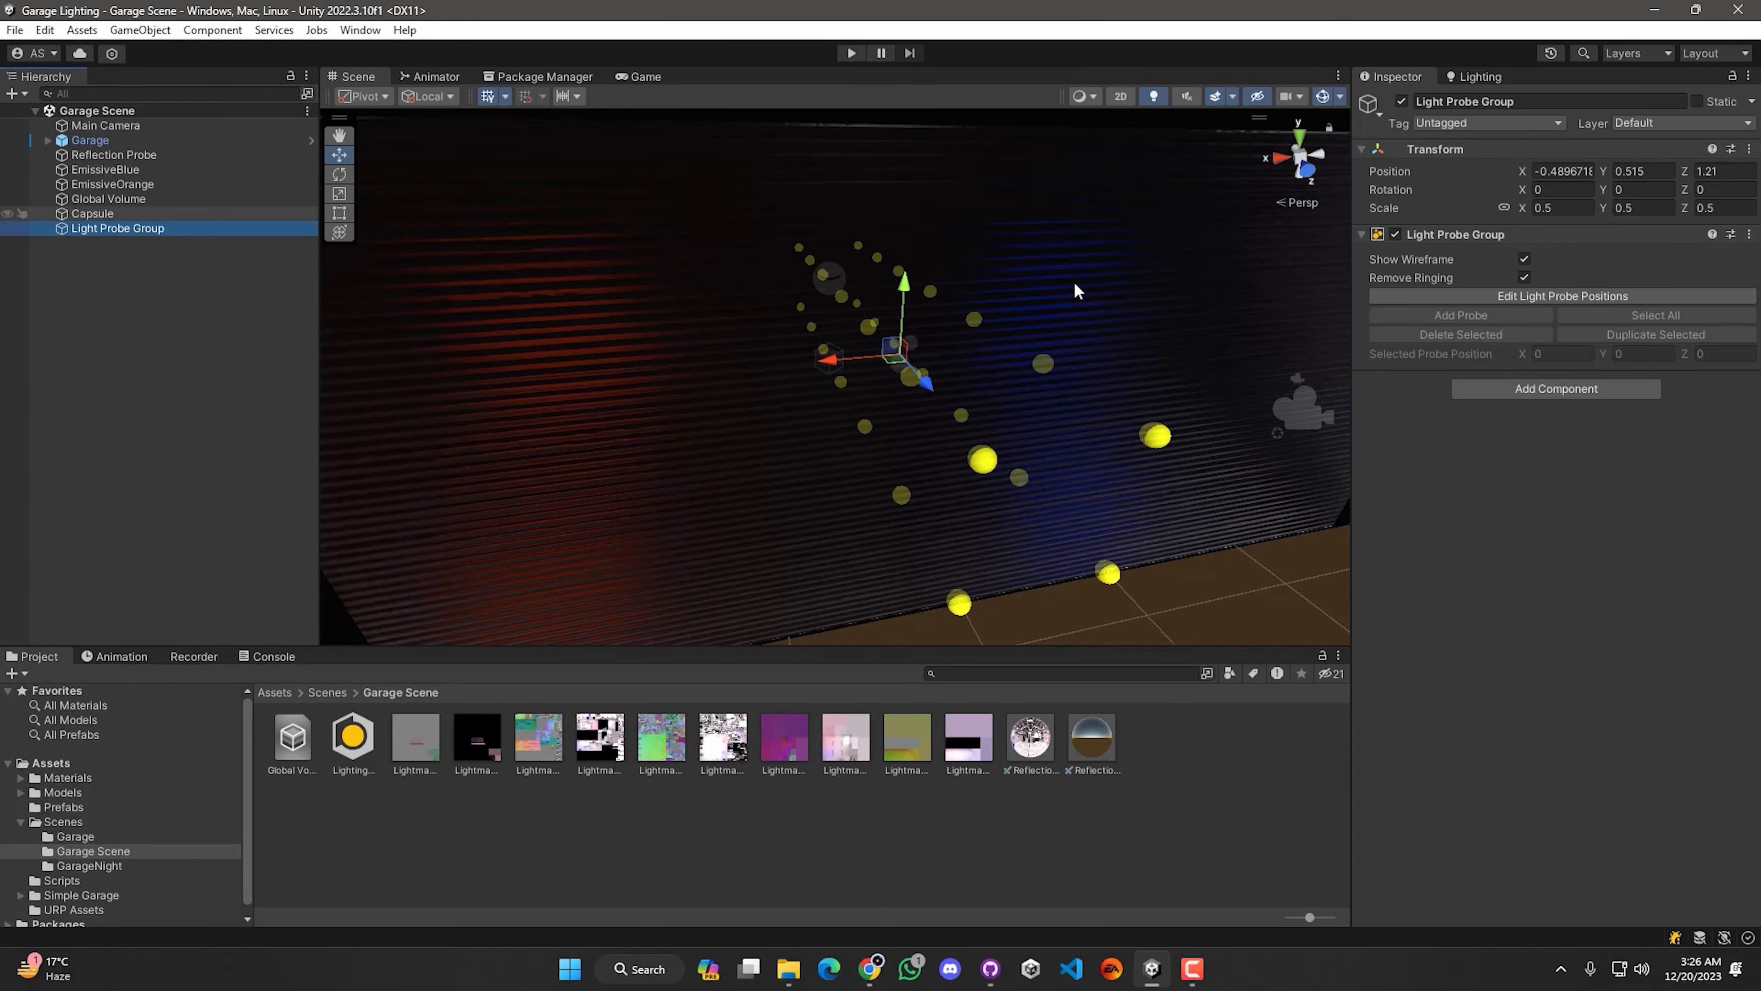
left_click(770, 406)
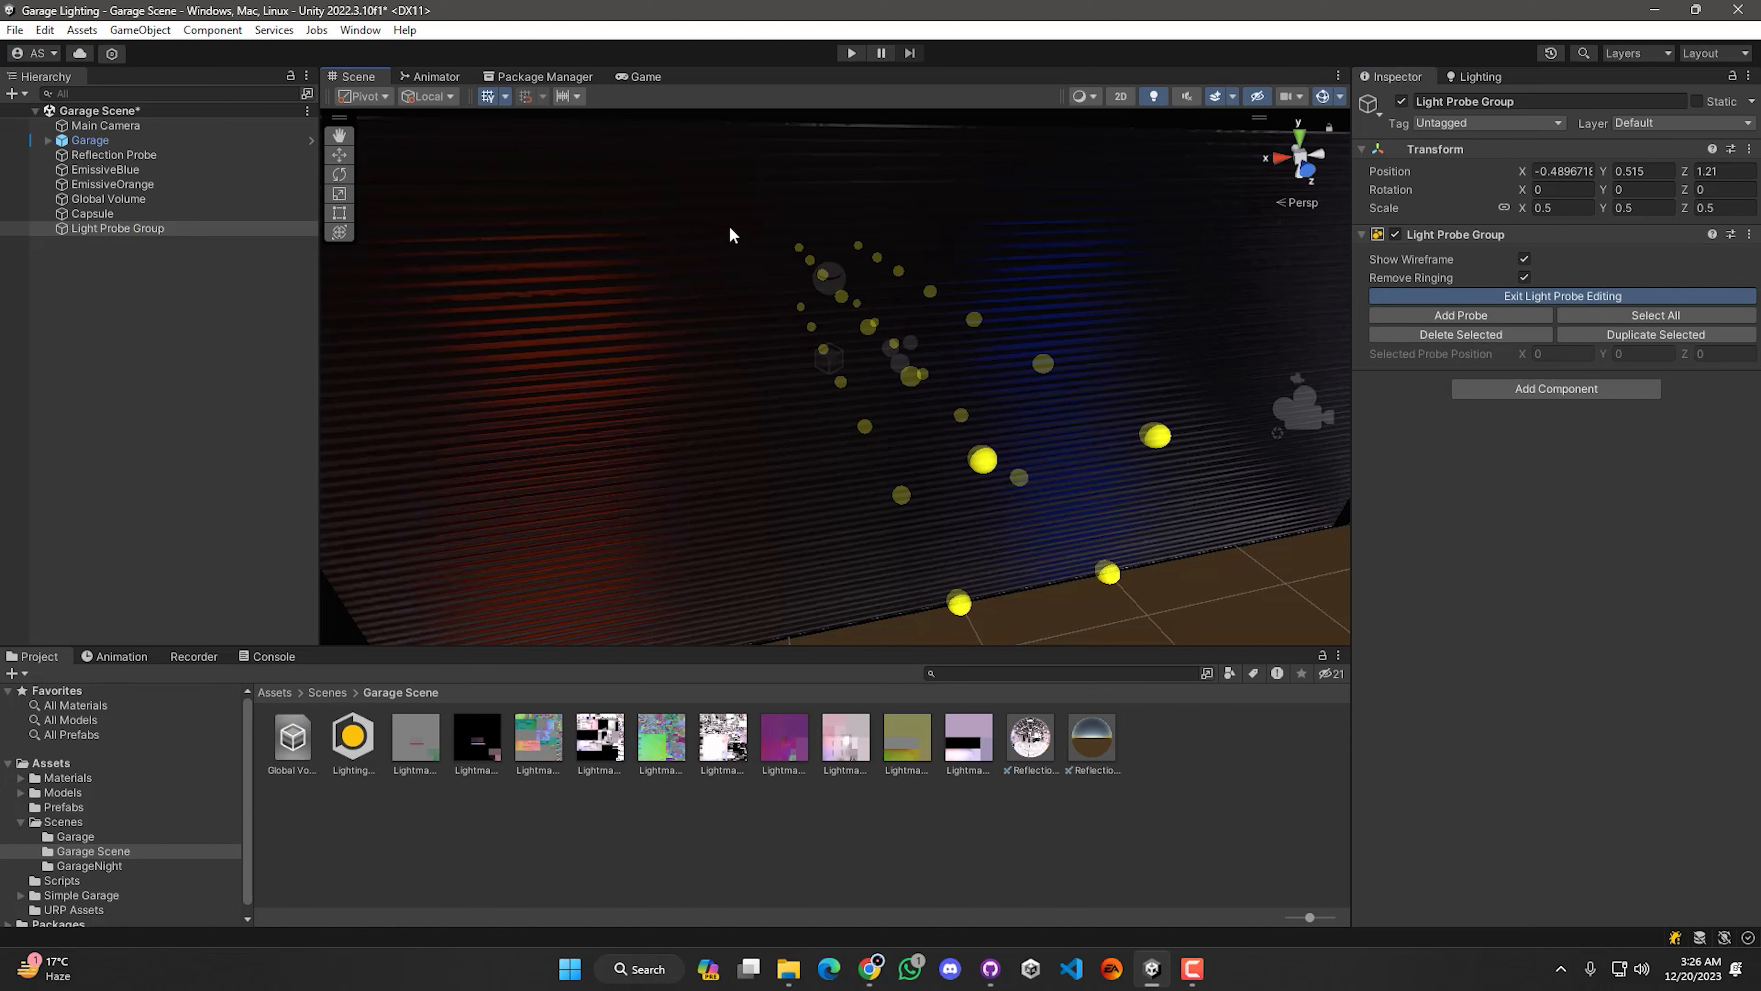
right_click_drag(792, 376, 756, 281)
left_click_drag(755, 186, 899, 614)
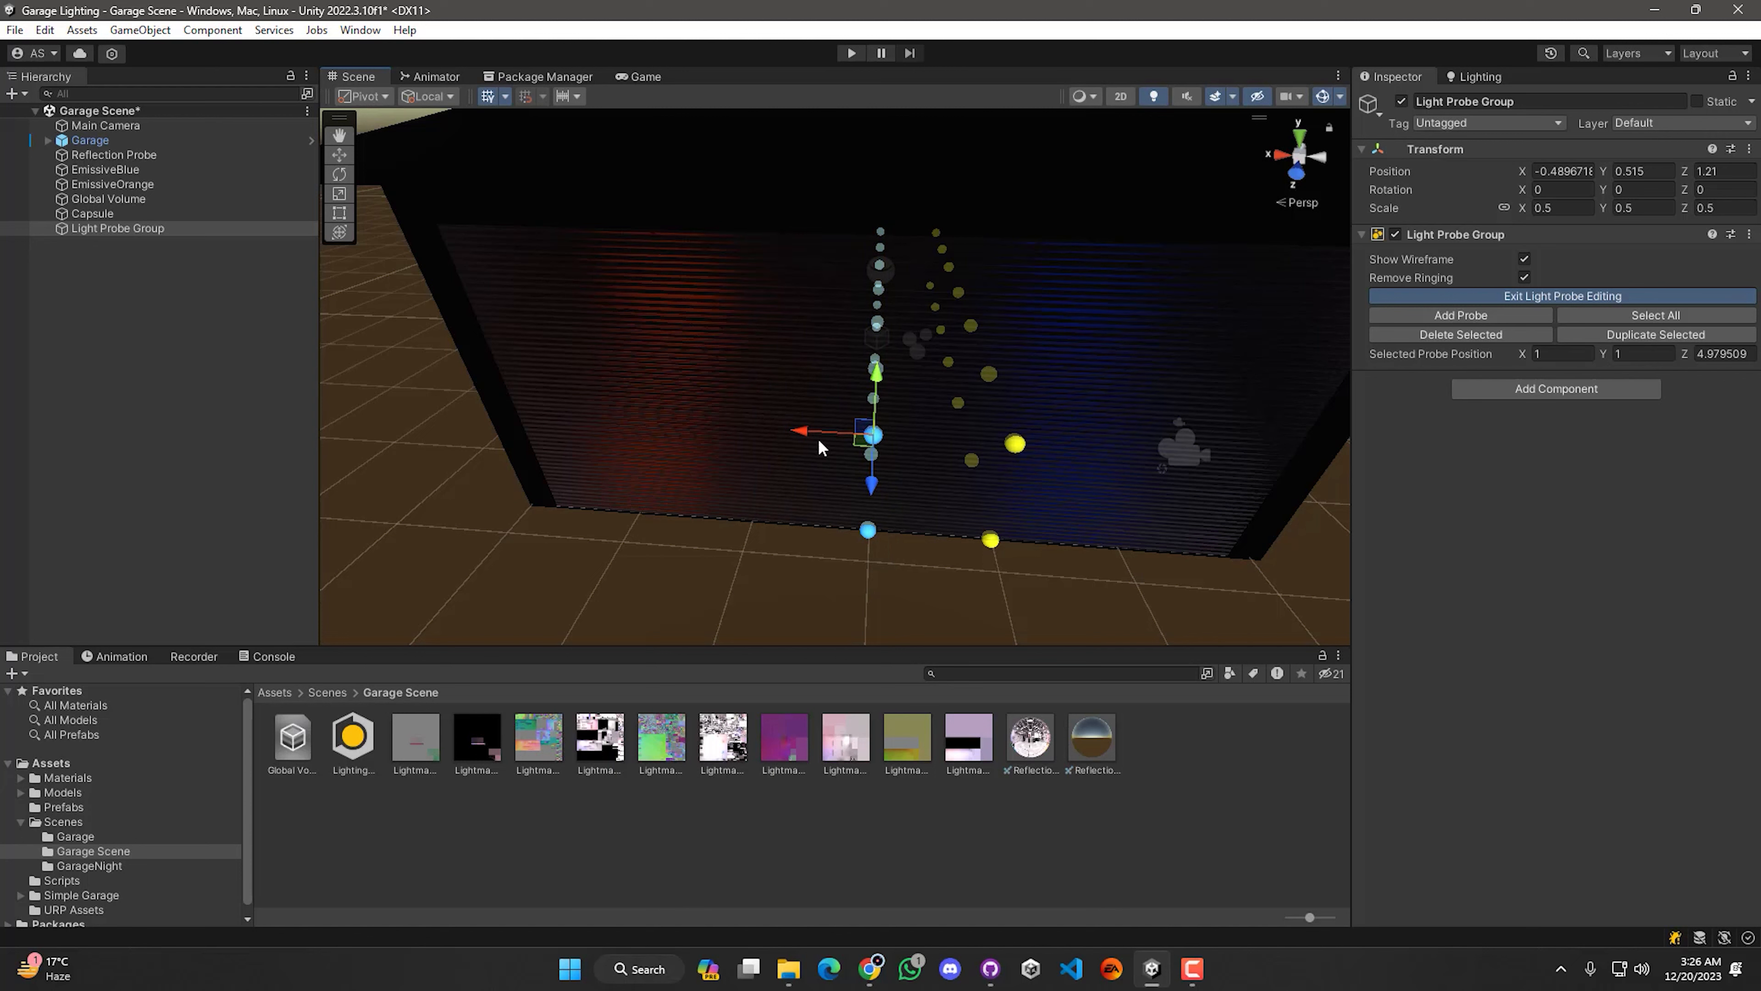
left_click_drag(804, 440, 672, 455)
Step: Duplicate the selected probe row again and move the copy along the X axis to about X 5.01
right_click_drag(638, 485, 638, 485)
key("a")
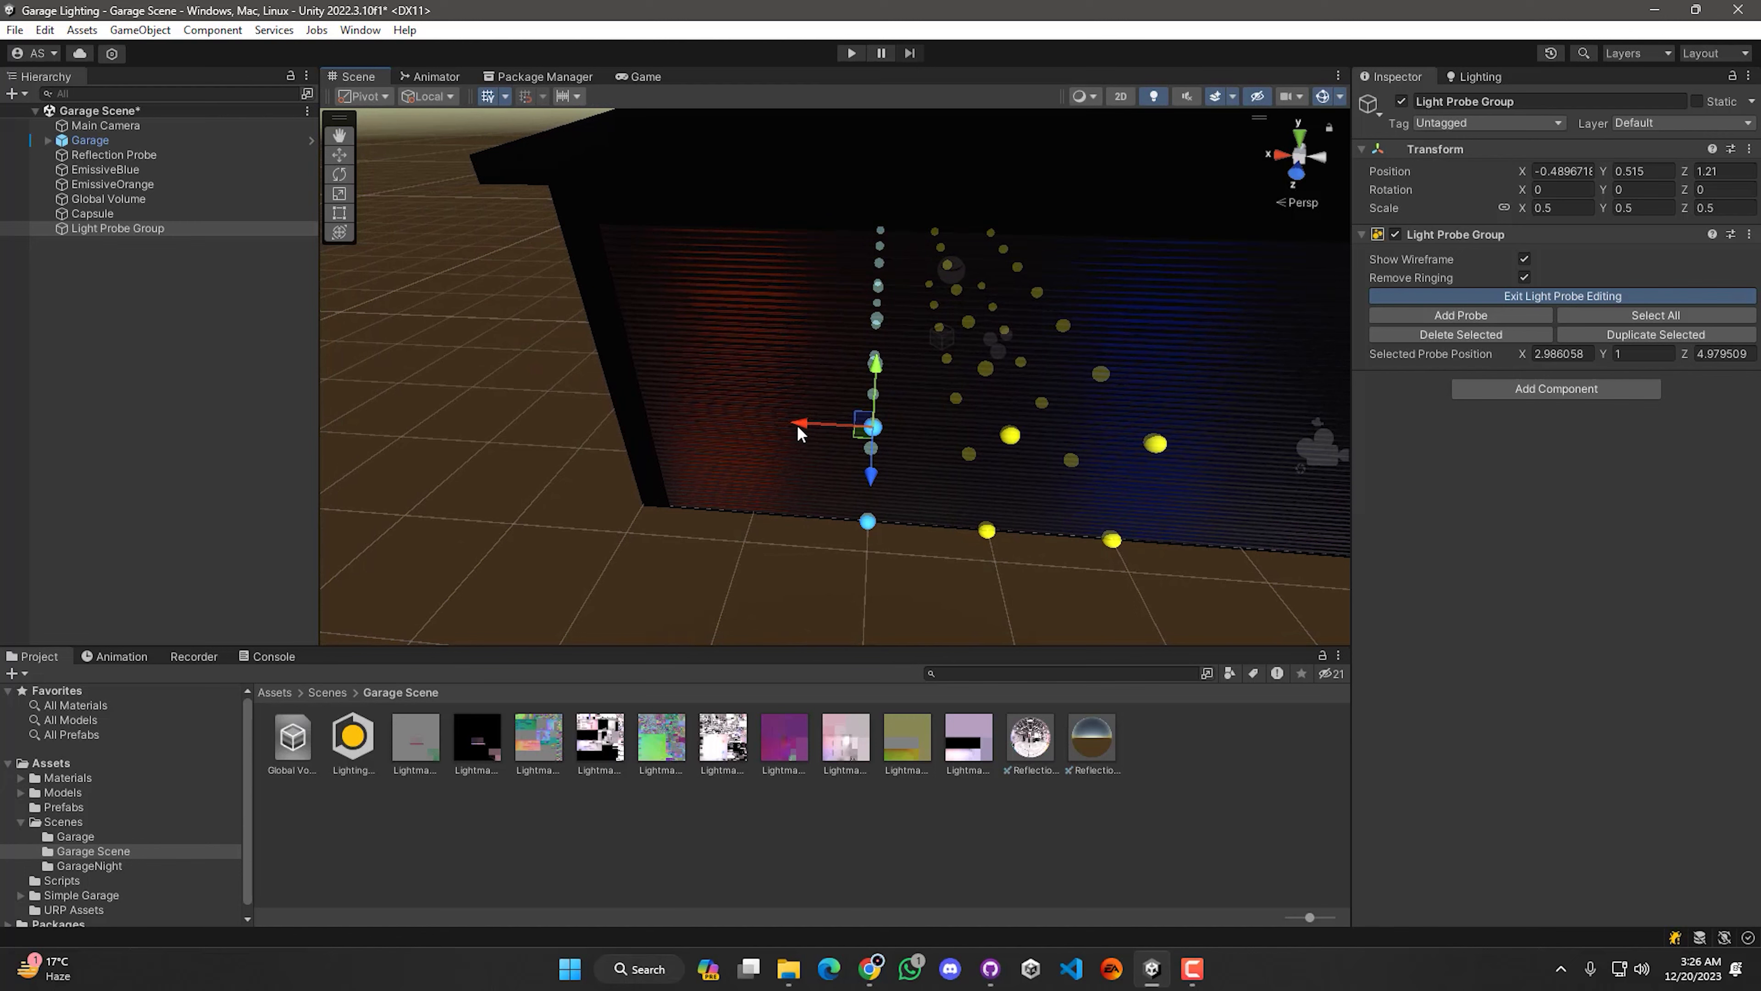
left_click_drag(800, 437, 662, 437)
key("a")
right_click_drag(721, 495, 747, 419)
key("w")
key("s")
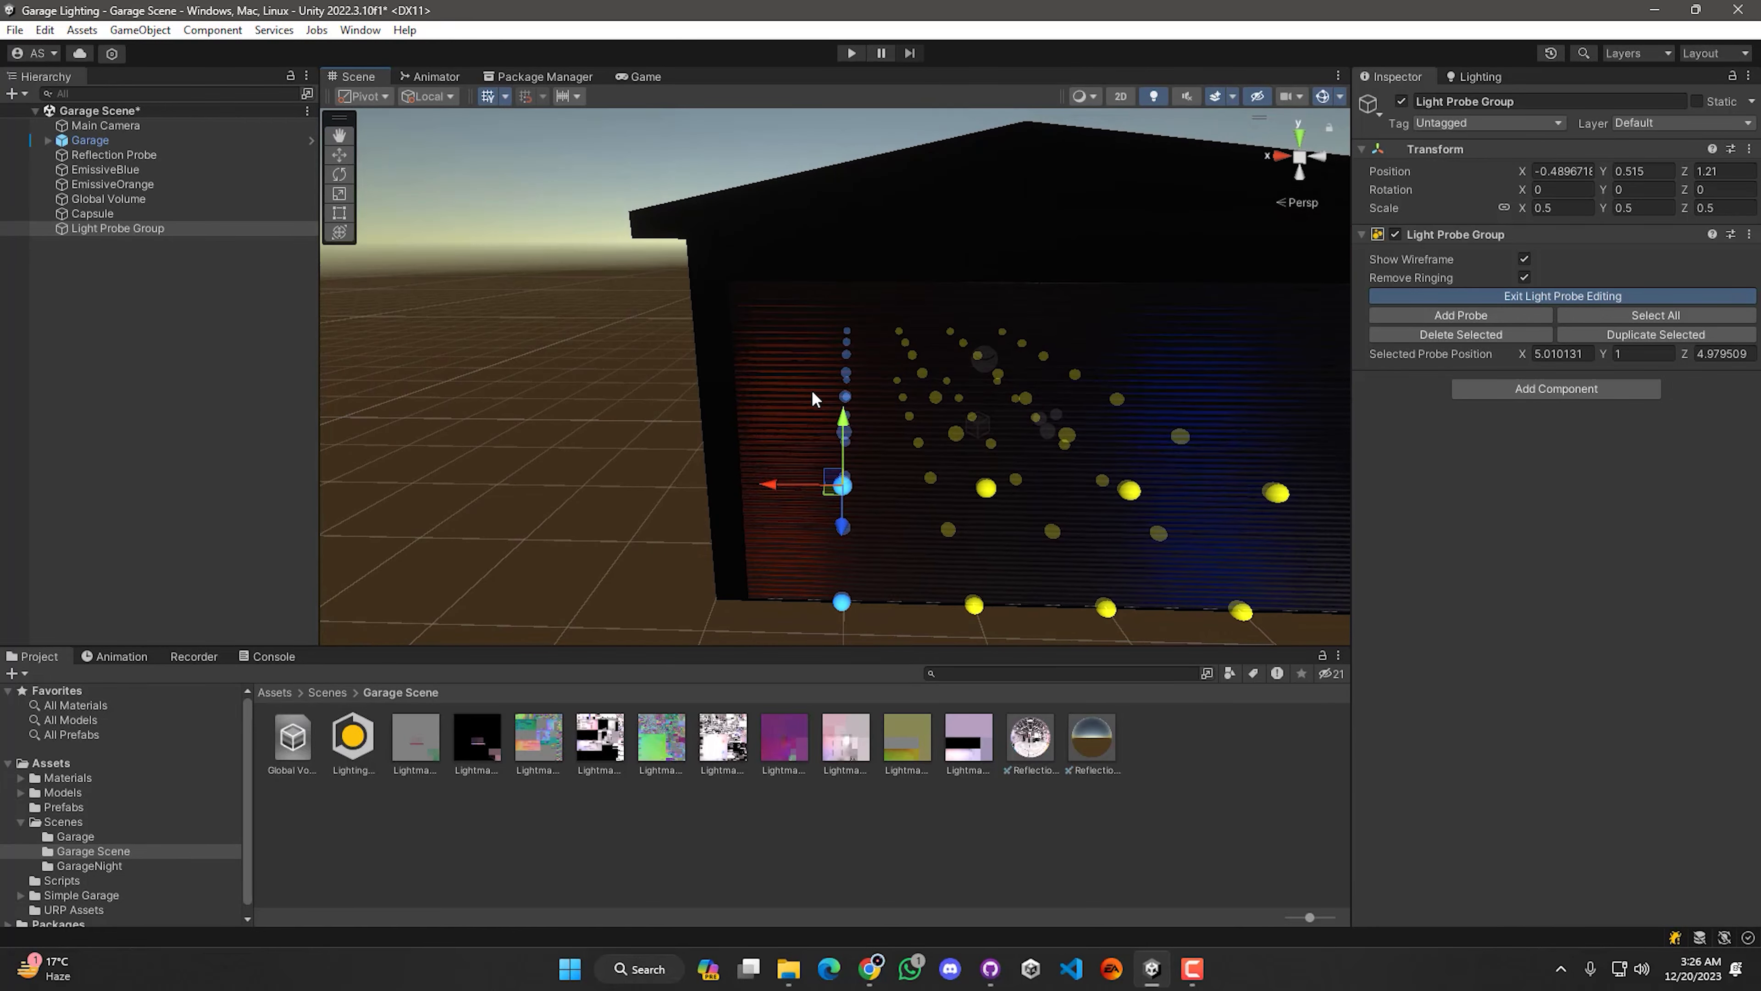
Step: Duplicate the outermost probe row, move the copy to about X 6.47 near the garage's side wall, and save the scene
key("ctrl+d")
left_click_drag(773, 494, 657, 486)
key("w")
right_click_drag(894, 497, 869, 491)
key("s")
right_click_drag(869, 490, 683, 540)
left_click_drag(669, 544, 677, 540)
scroll(840, 485, "up", 6)
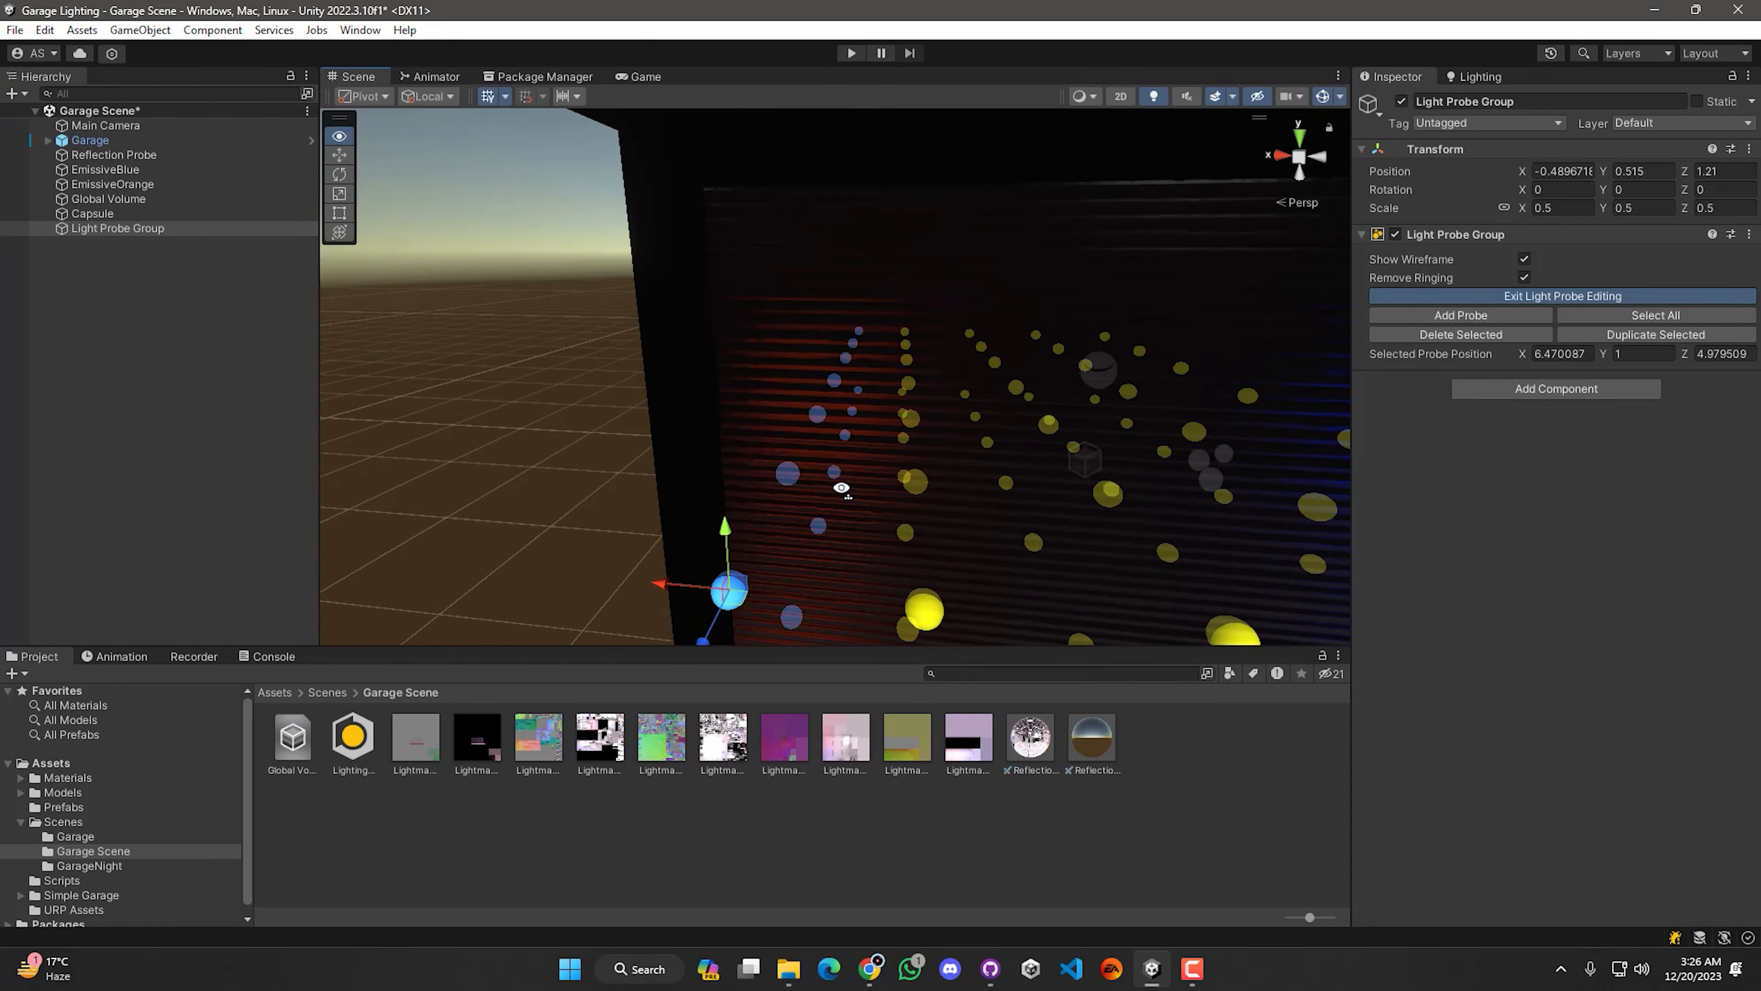
scroll(948, 437, "down", 8)
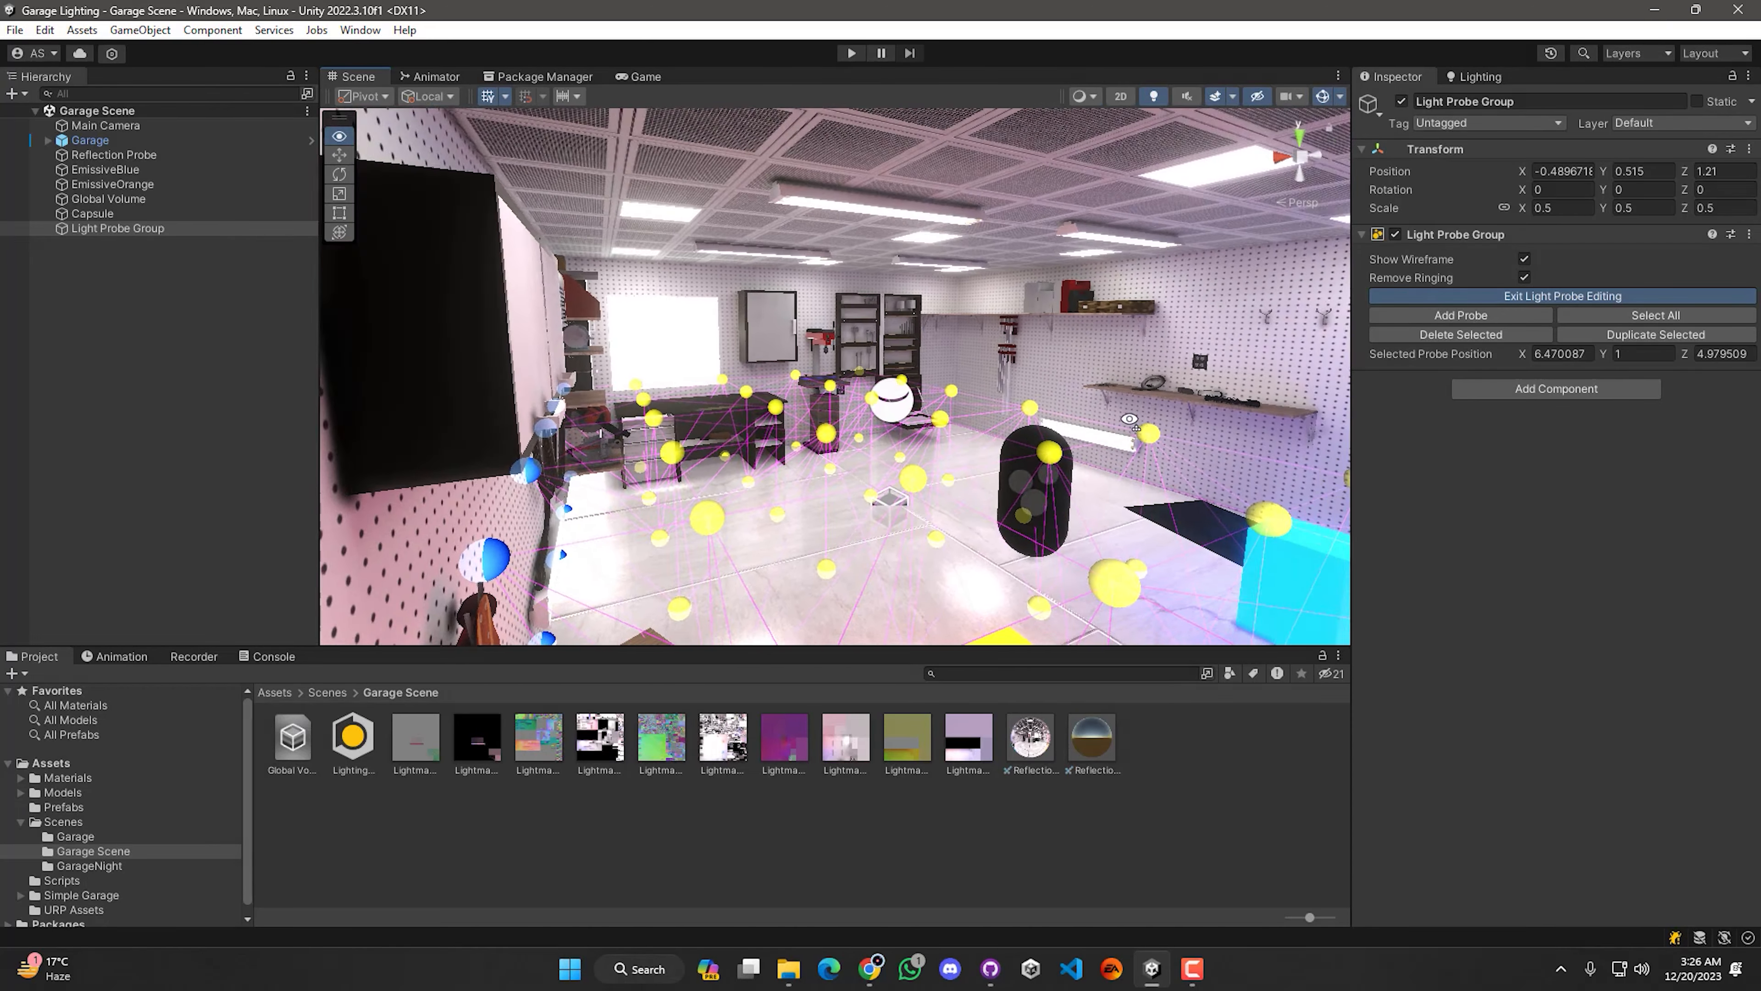
Step: Select the whole probe row at X -1, duplicate it, and move the copy to about X -3.38
left_click_drag(820, 234, 839, 583)
key("ctrl+z")
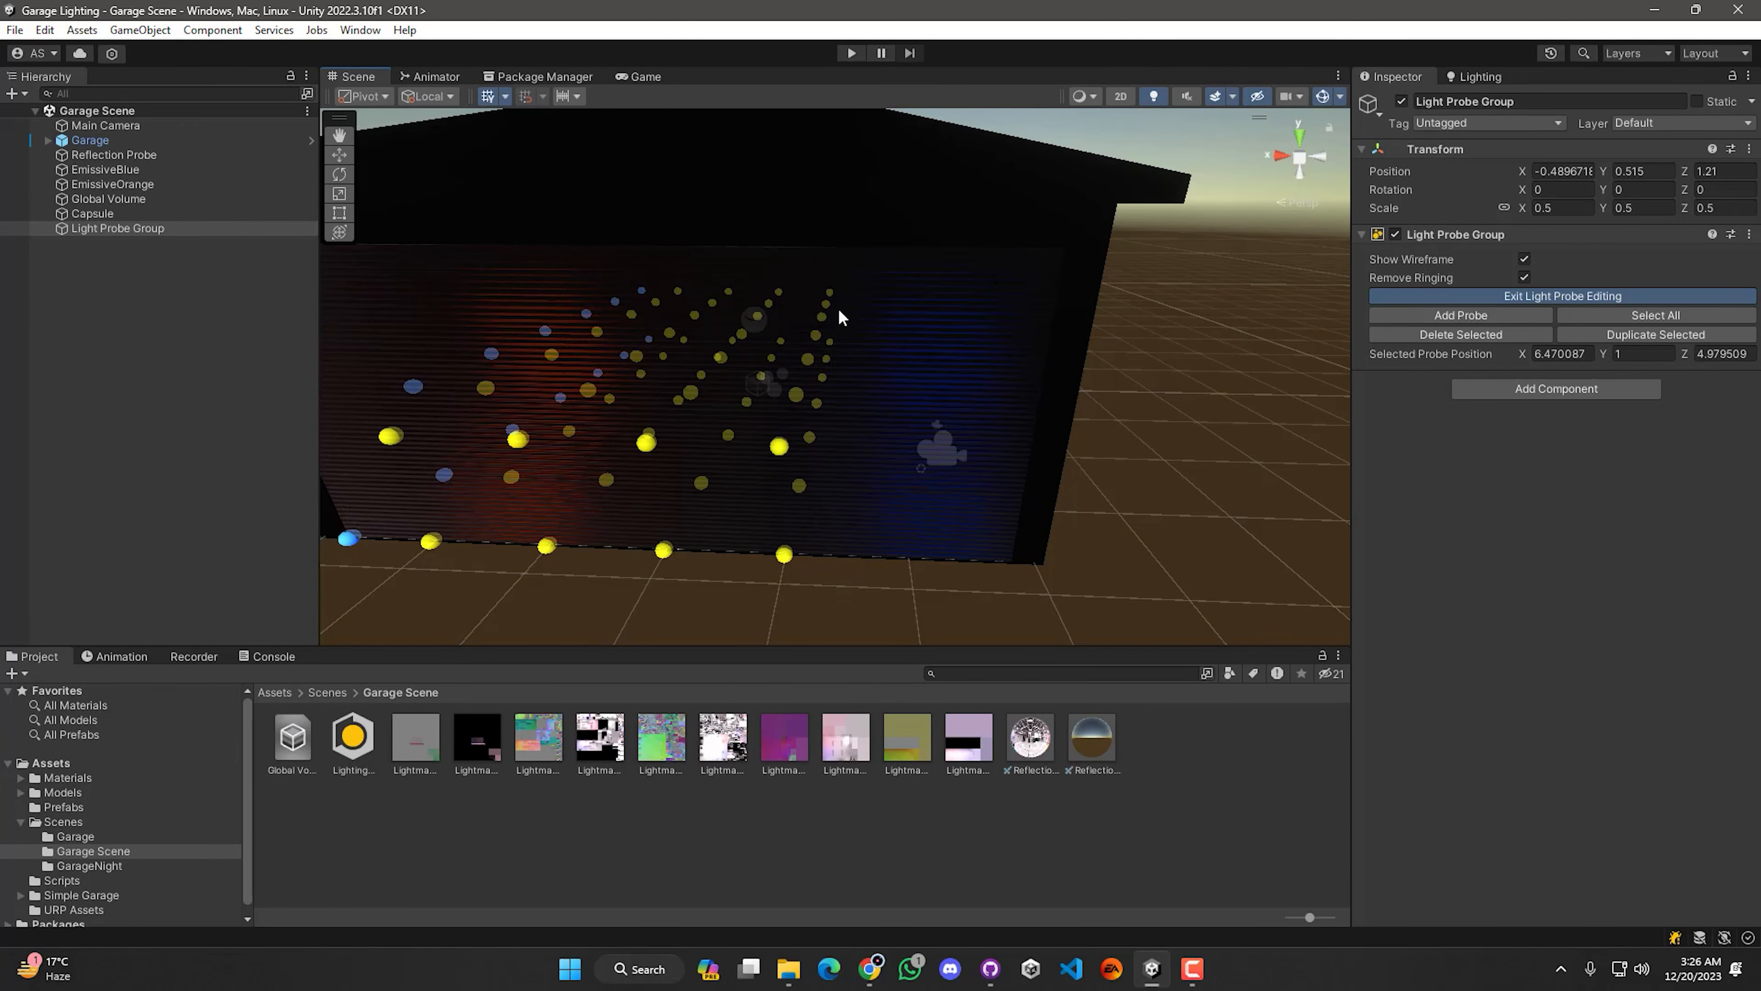
key("a")
right_click_drag(913, 413, 917, 415)
left_click_drag(817, 254, 931, 620)
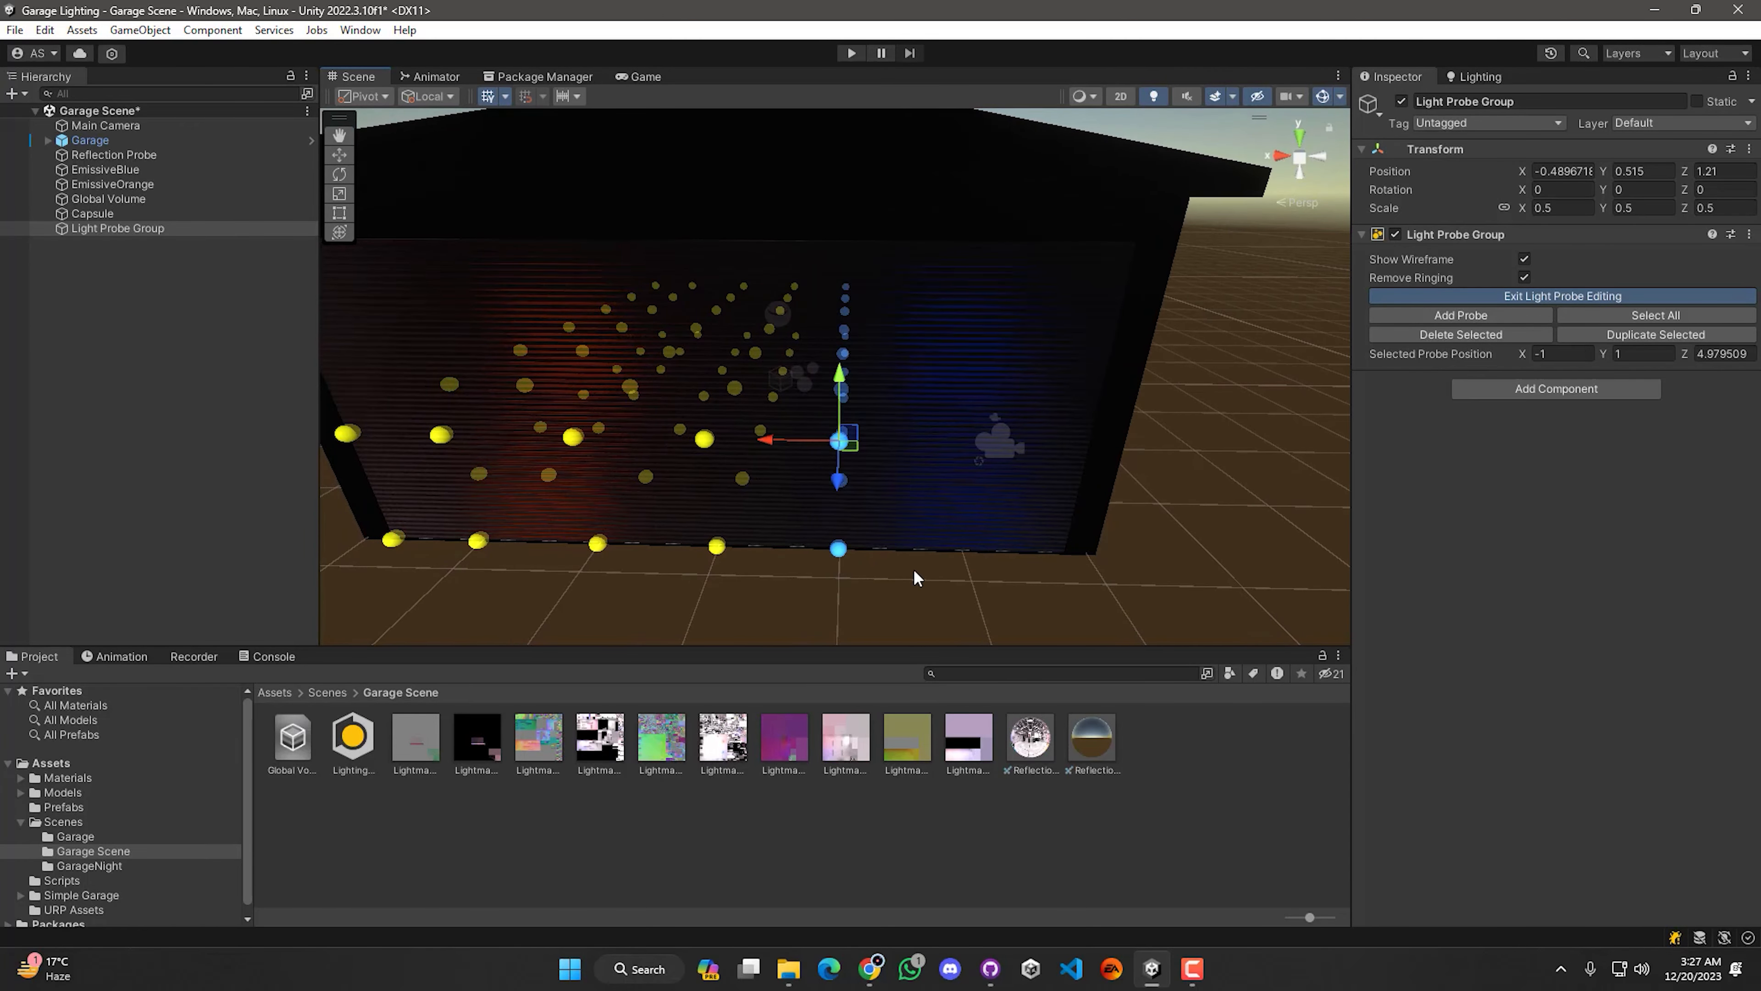
key("d")
right_click_drag(961, 430, 912, 434)
key("w")
key("s")
left_click_drag(754, 430, 860, 469)
right_click_drag(860, 469, 831, 503)
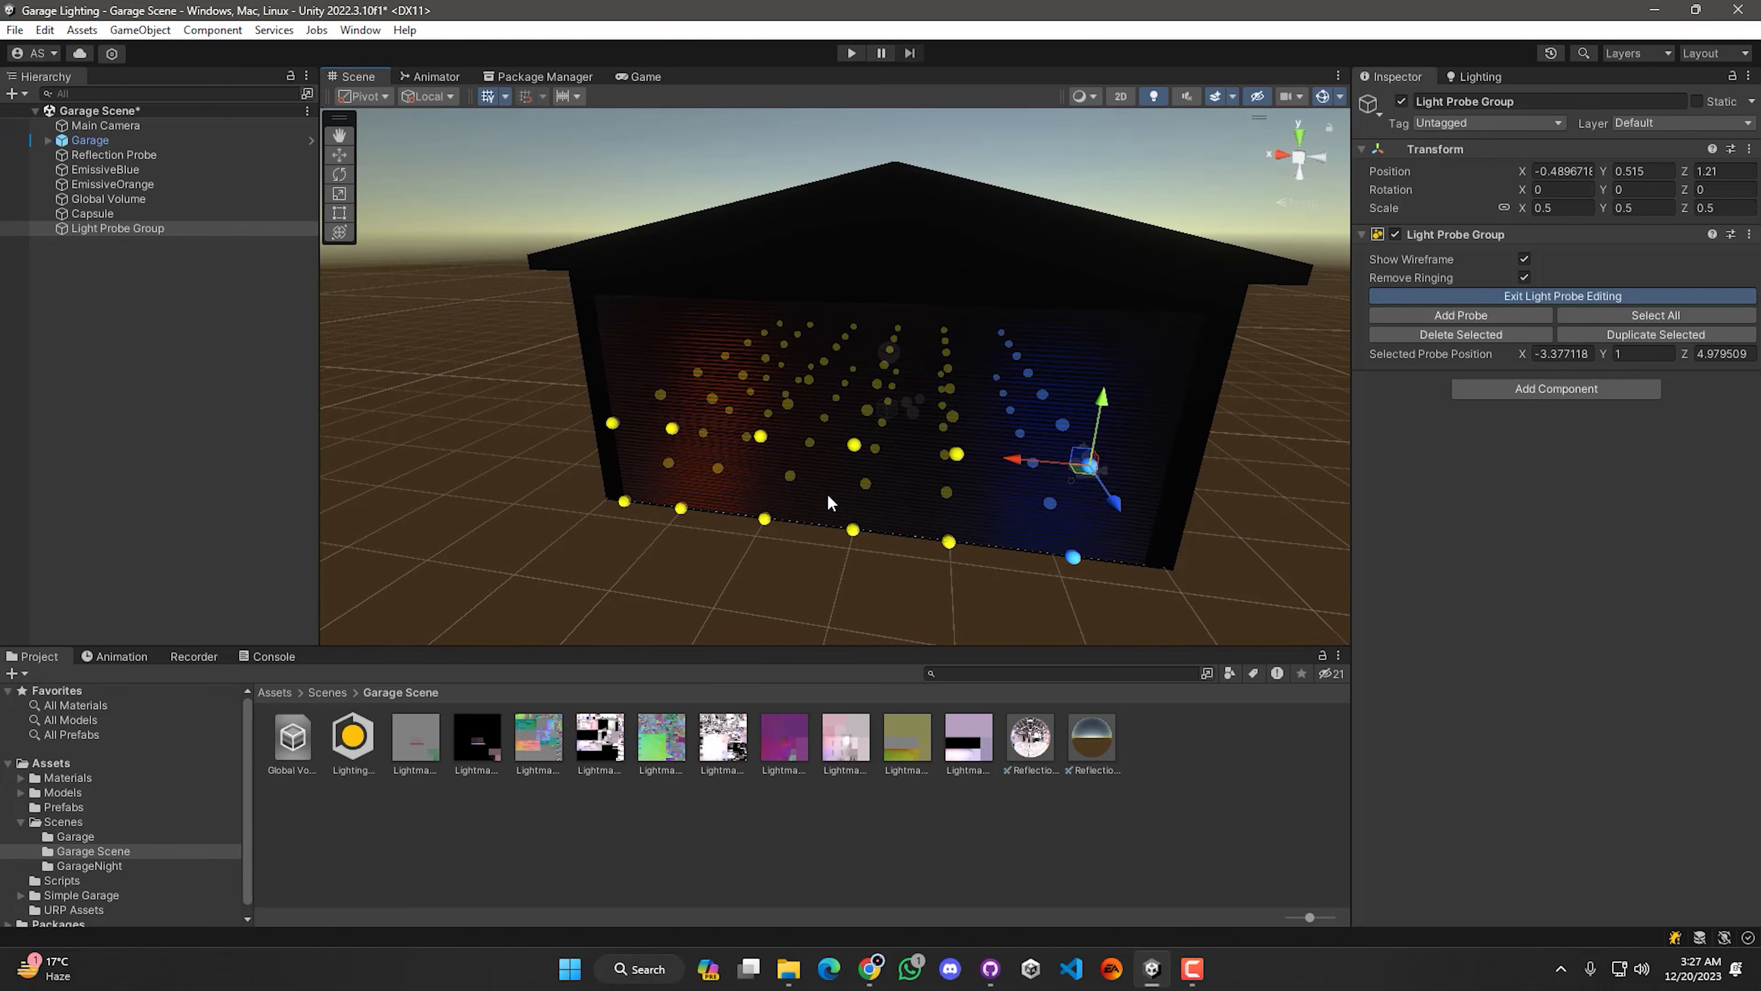
Step: Shift the new probe row to about X -2.84, duplicate it to about X -4.64, and save the scene
left_click_drag(1026, 466, 988, 468)
right_click_drag(988, 468, 980, 508)
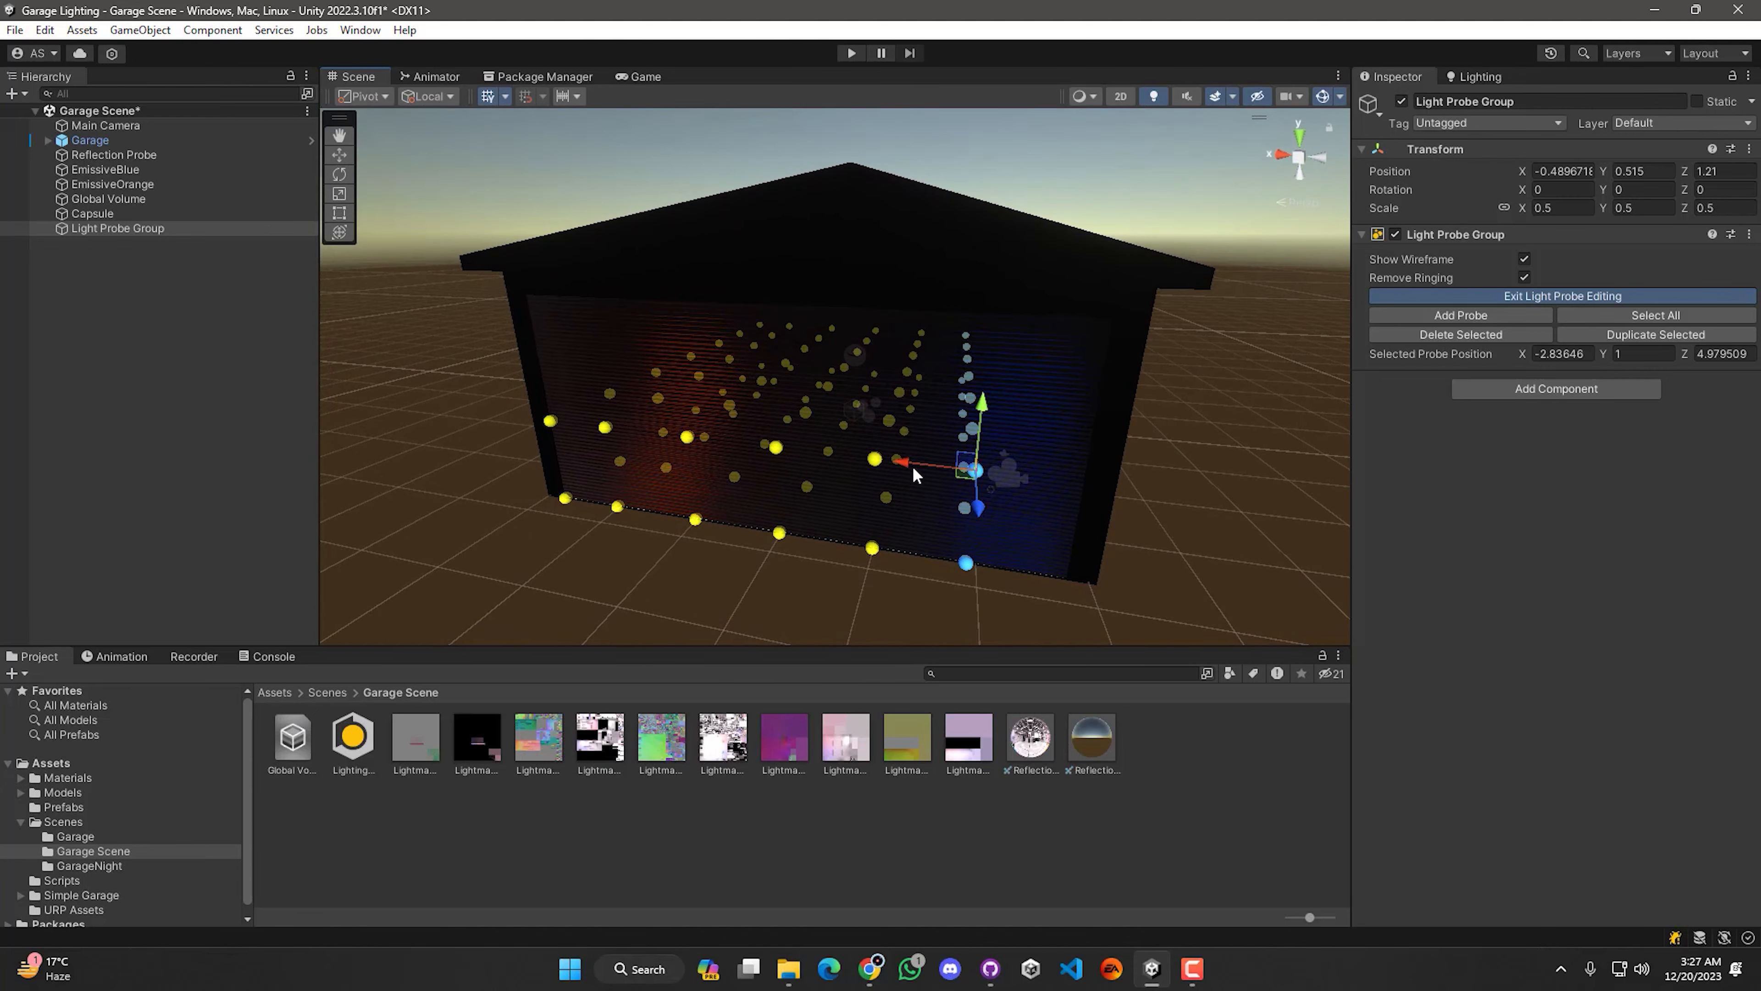
left_click_drag(914, 470, 1010, 496)
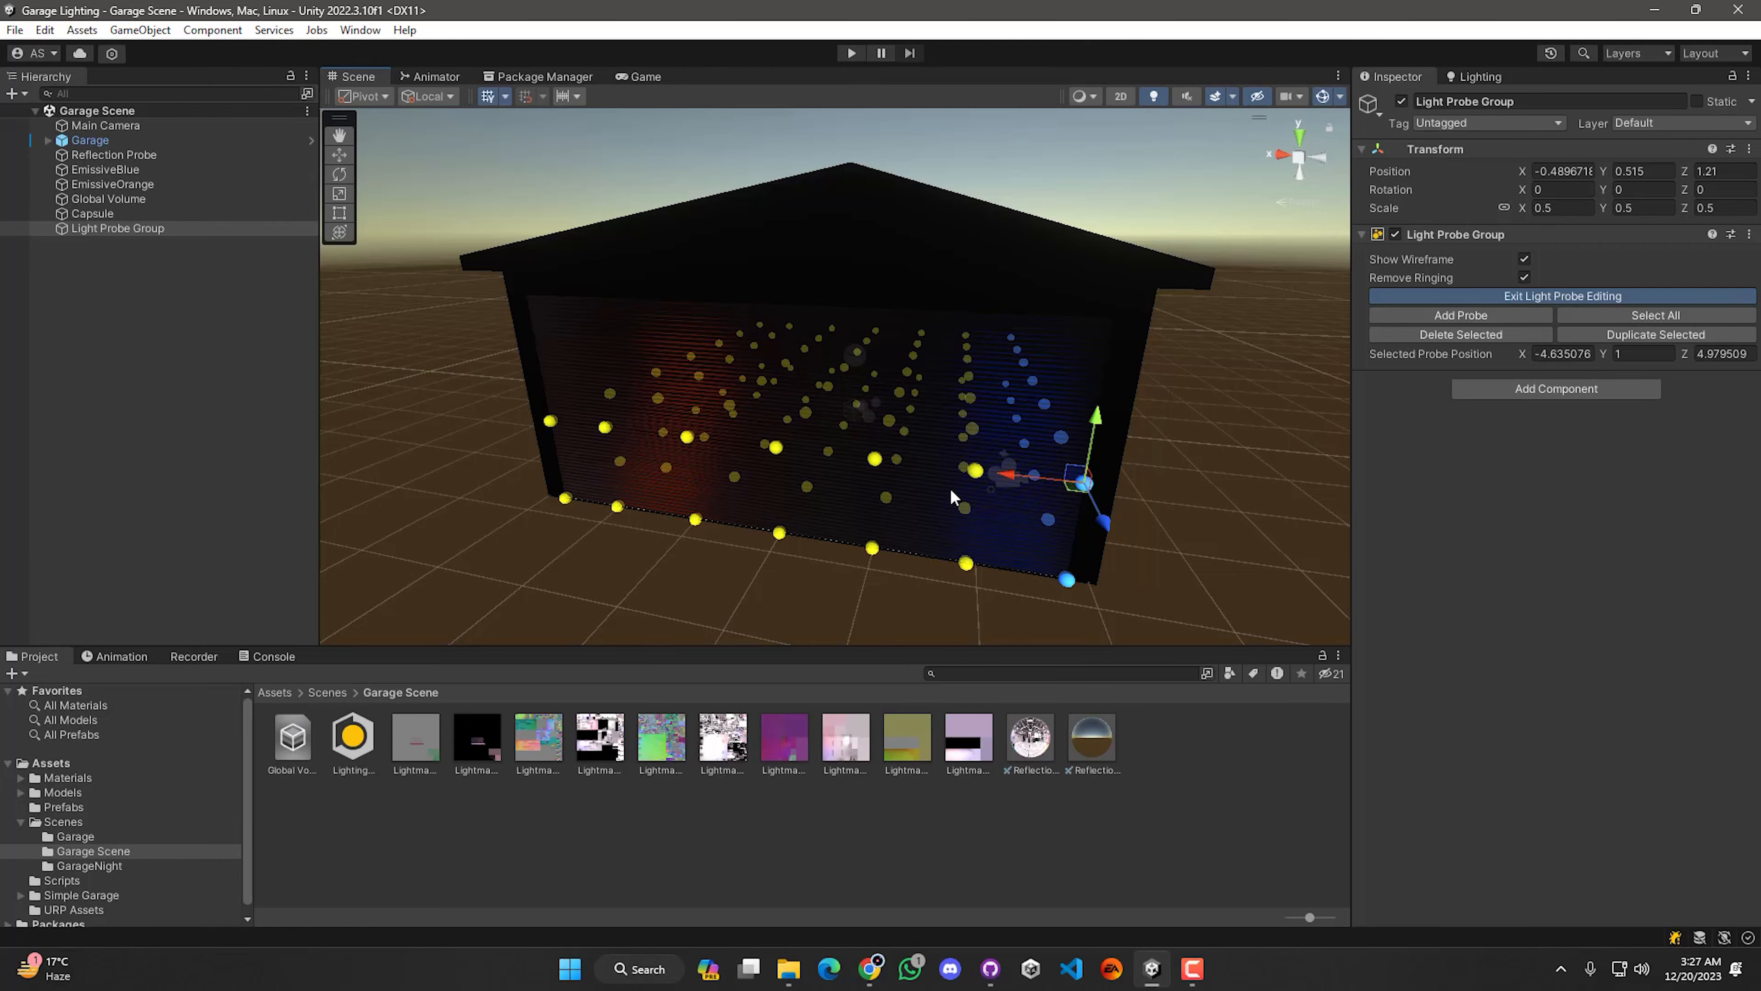
Step: Check the Light Probe Group's coverage inside the garage and generate the scene's lighting with the existing lightmapping settings
right_click_drag(950, 489, 146, 401)
left_click(170, 414)
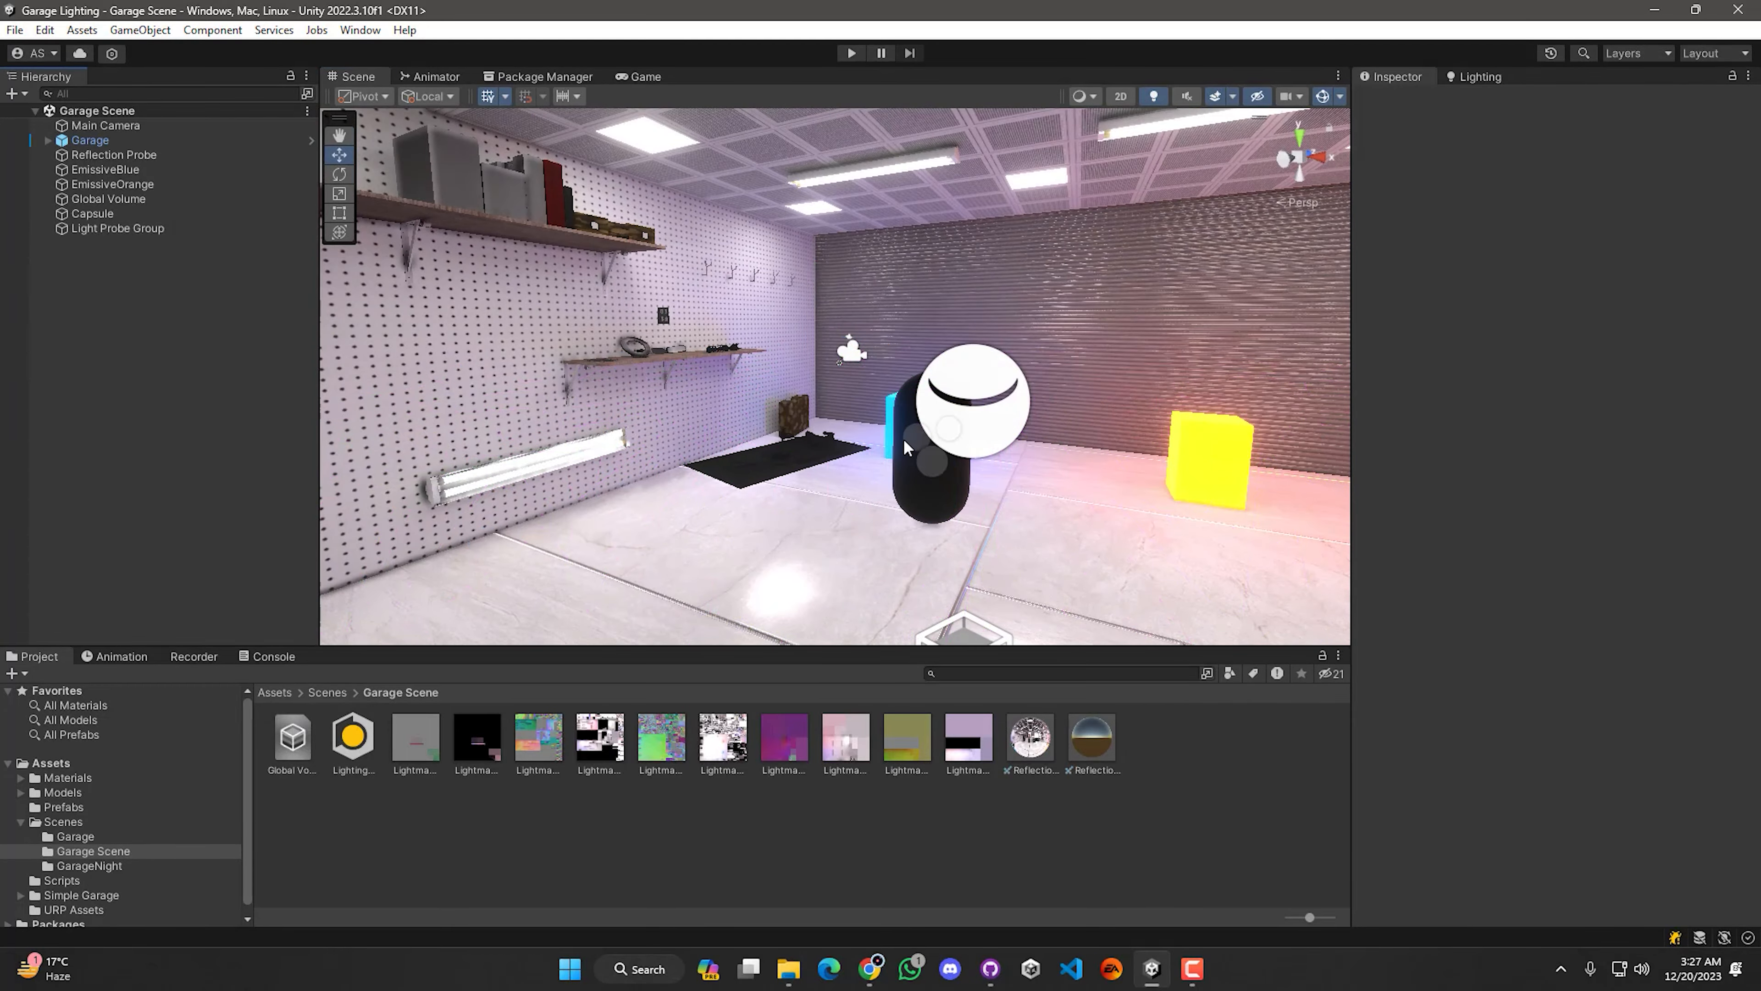
mouse_move(758, 406)
right_mouse_down()
mouse_move(922, 409)
mouse_move(778, 409)
right_mouse_up()
left_click(98, 233)
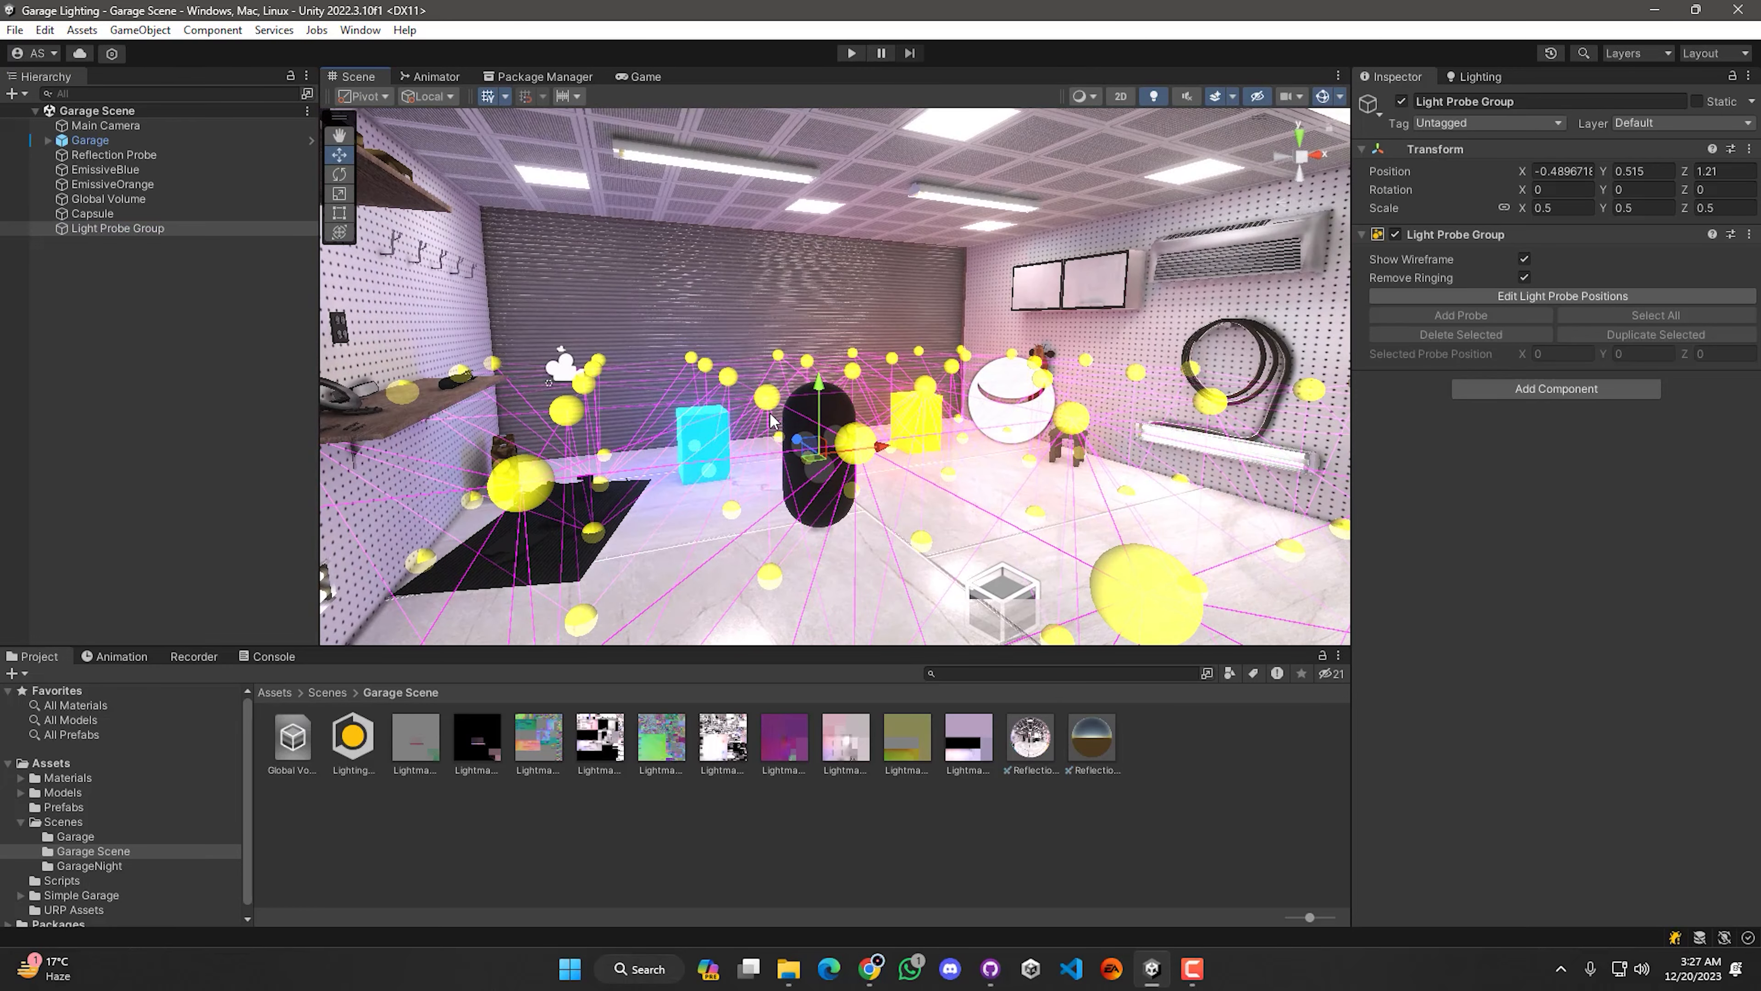
left_click(1473, 79)
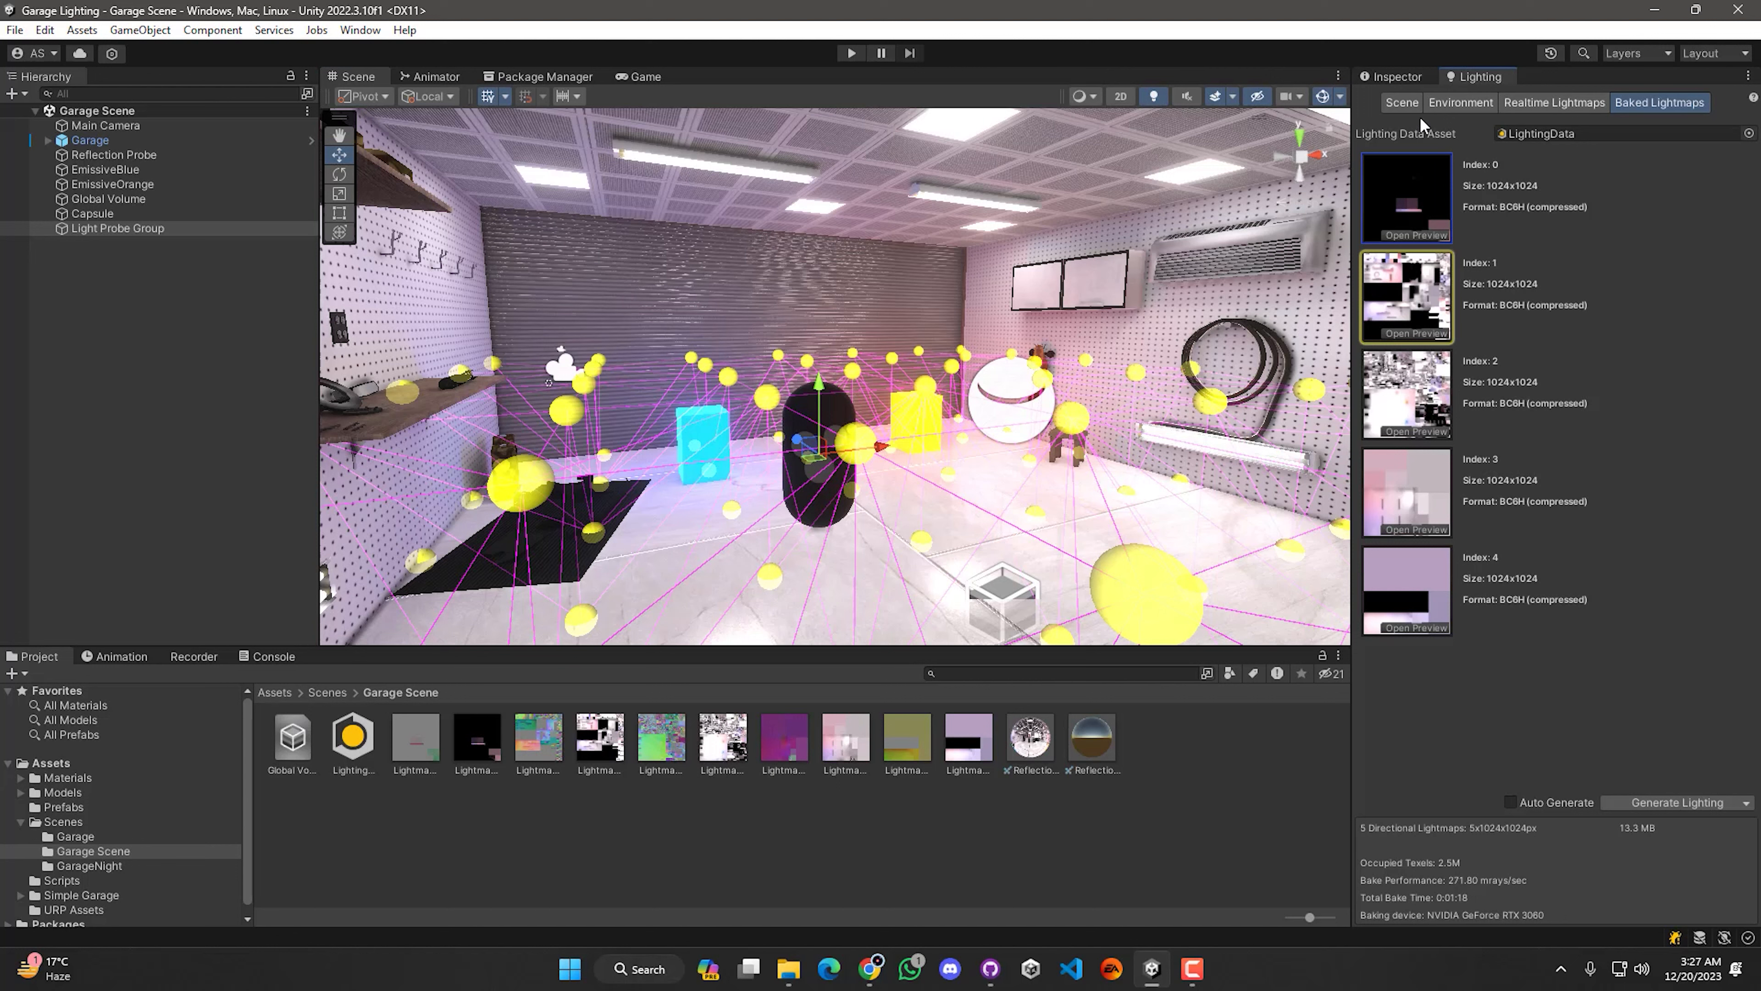
left_click(1402, 103)
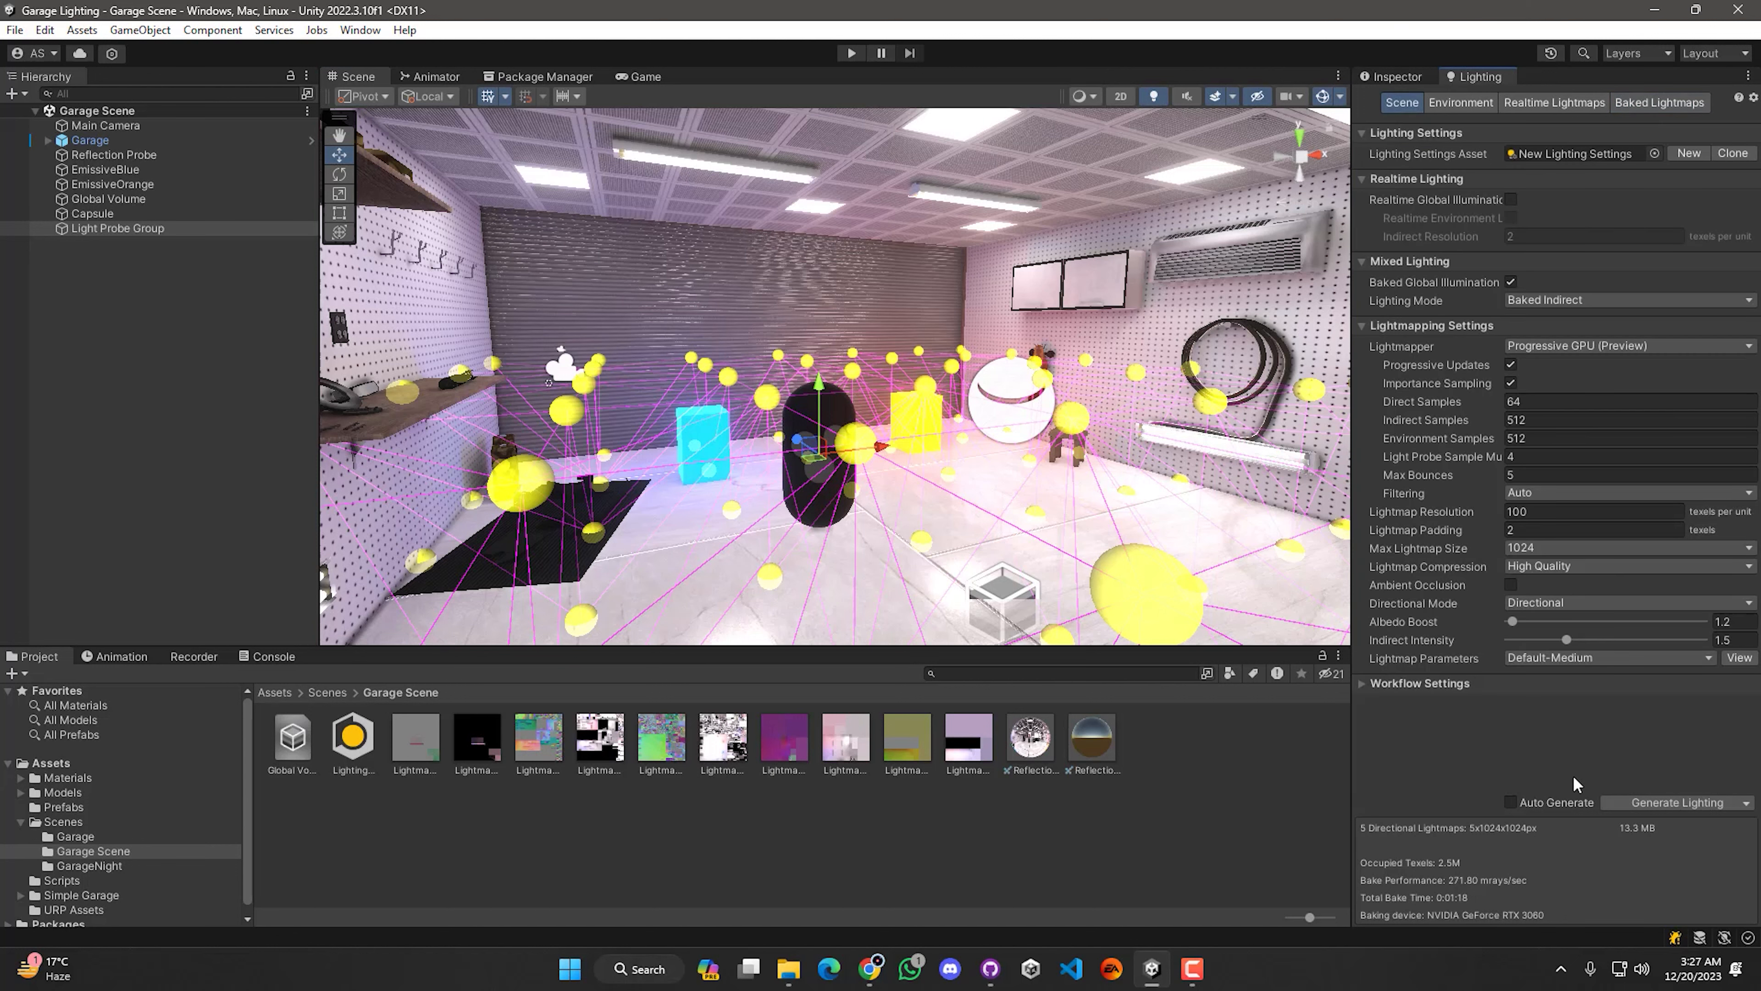
left_click(1677, 805)
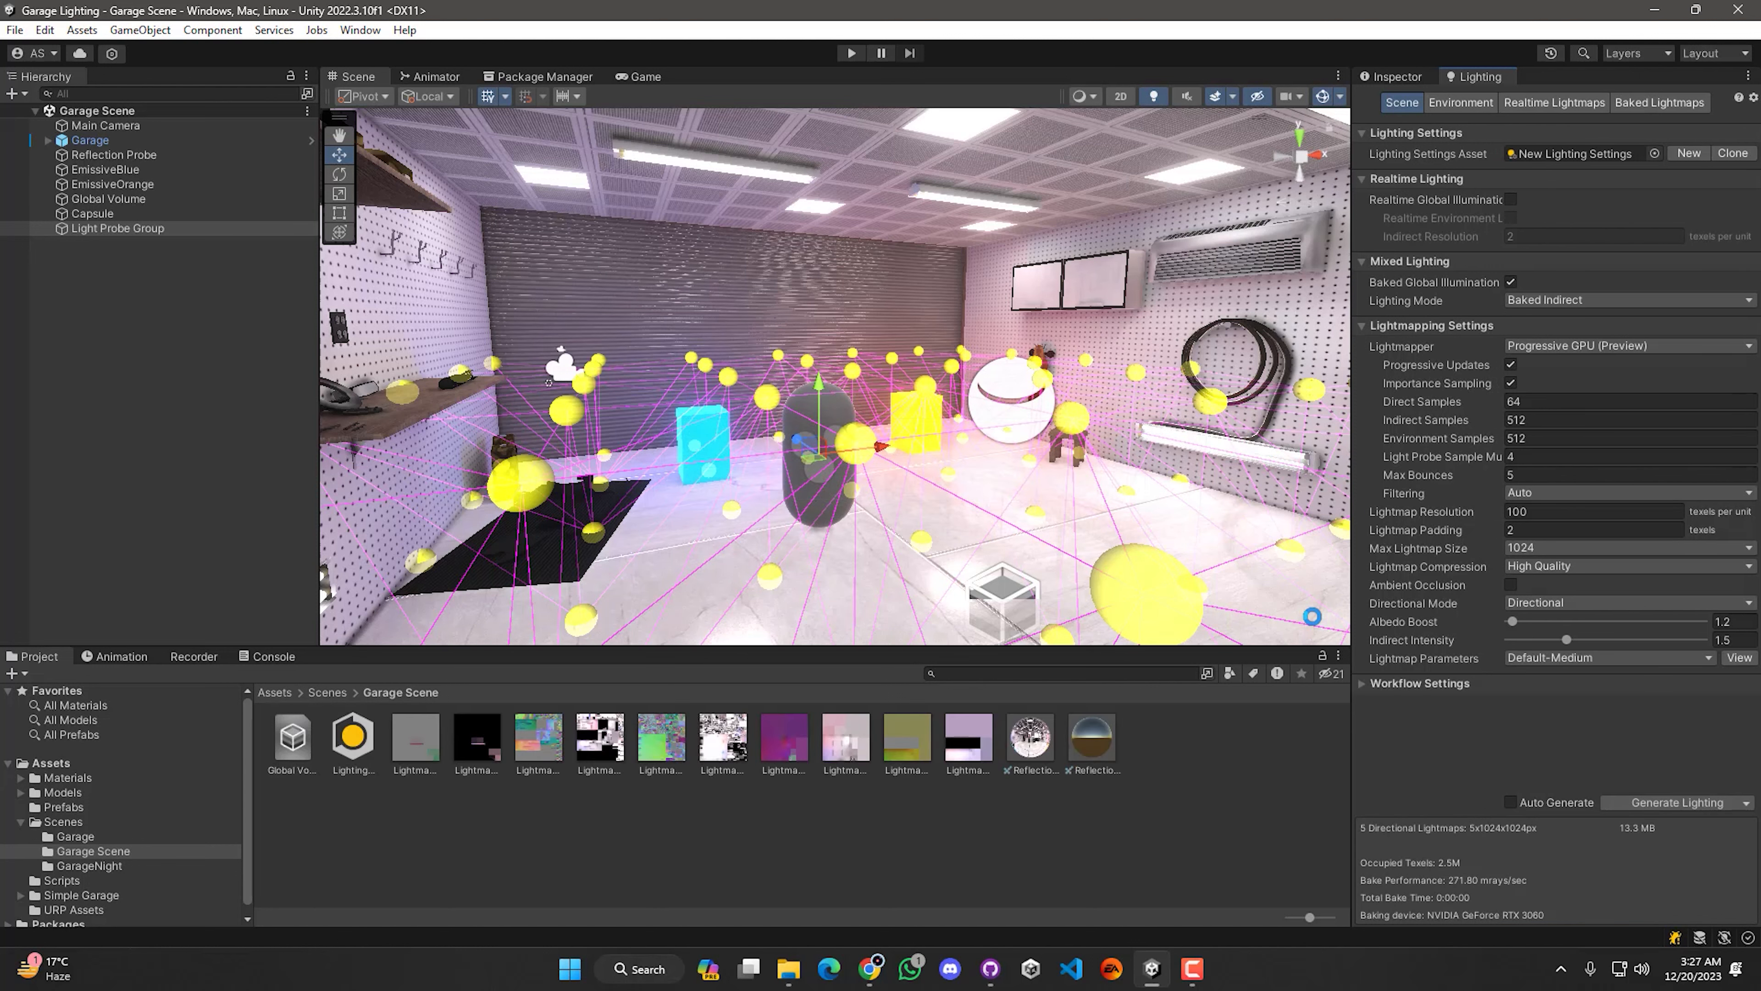
Step: Deselect the Light Probe Group and examine how the capsule is lit after the bake
right_click_drag(871, 454, 818, 455)
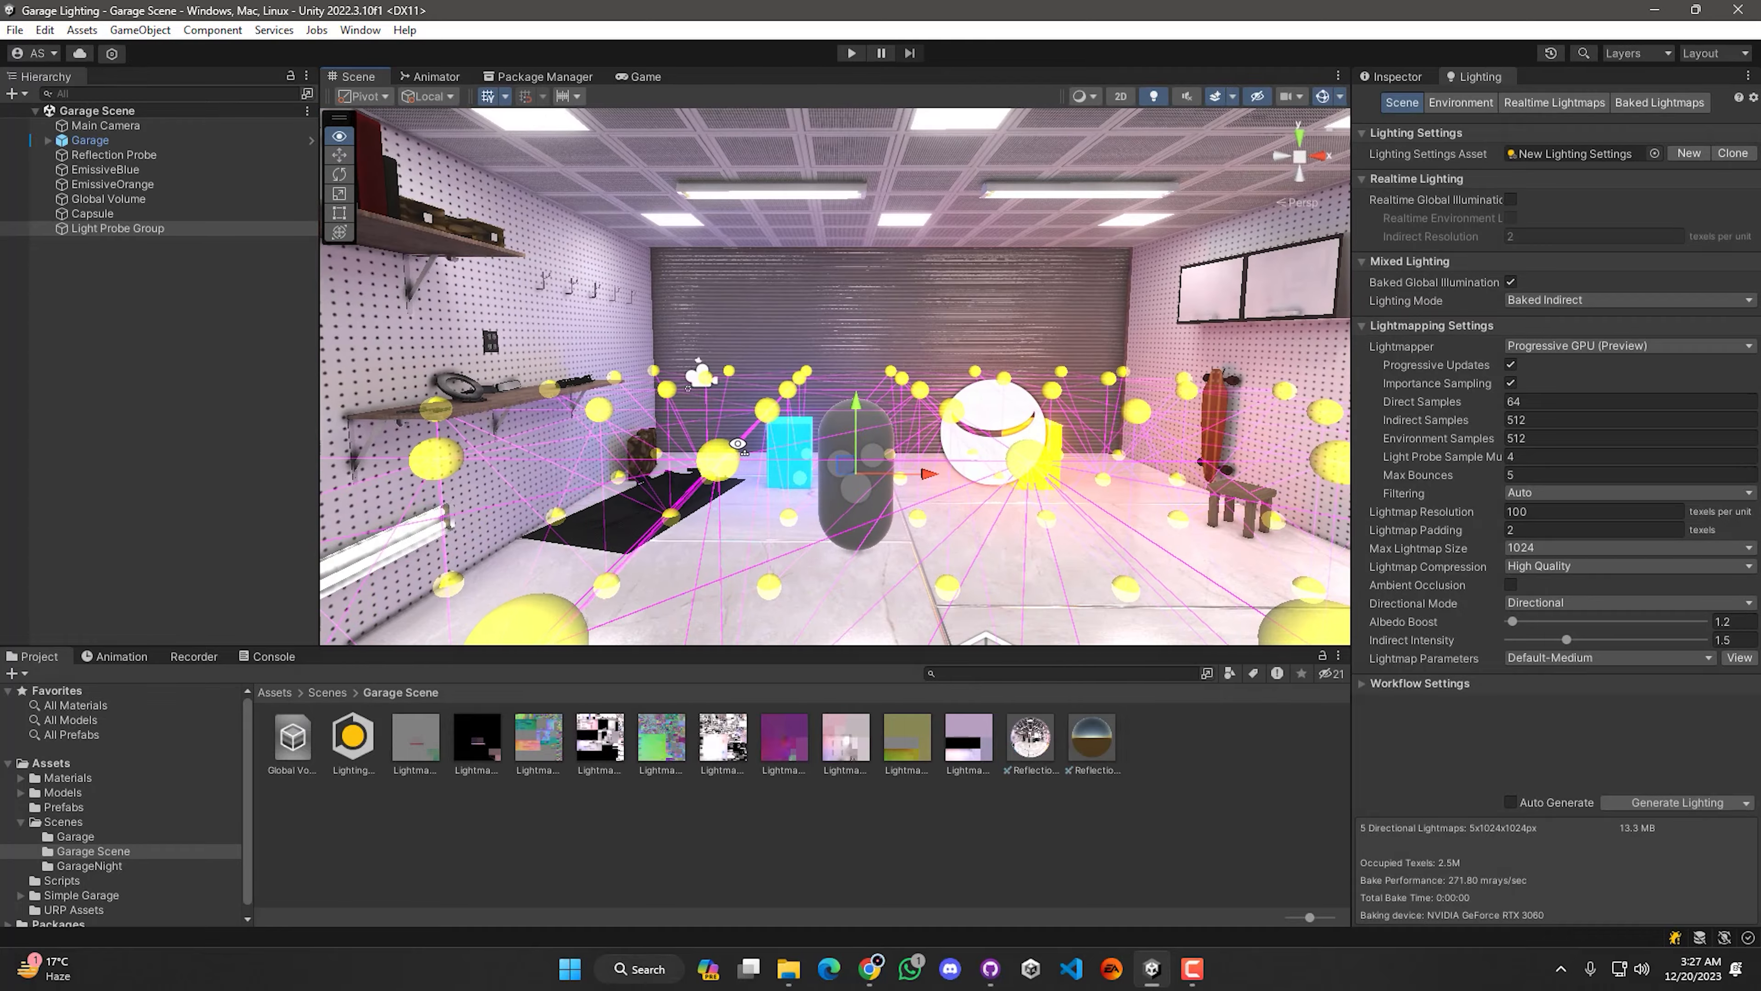
left_click(173, 460)
right_click_drag(953, 487, 521, 532)
key("w")
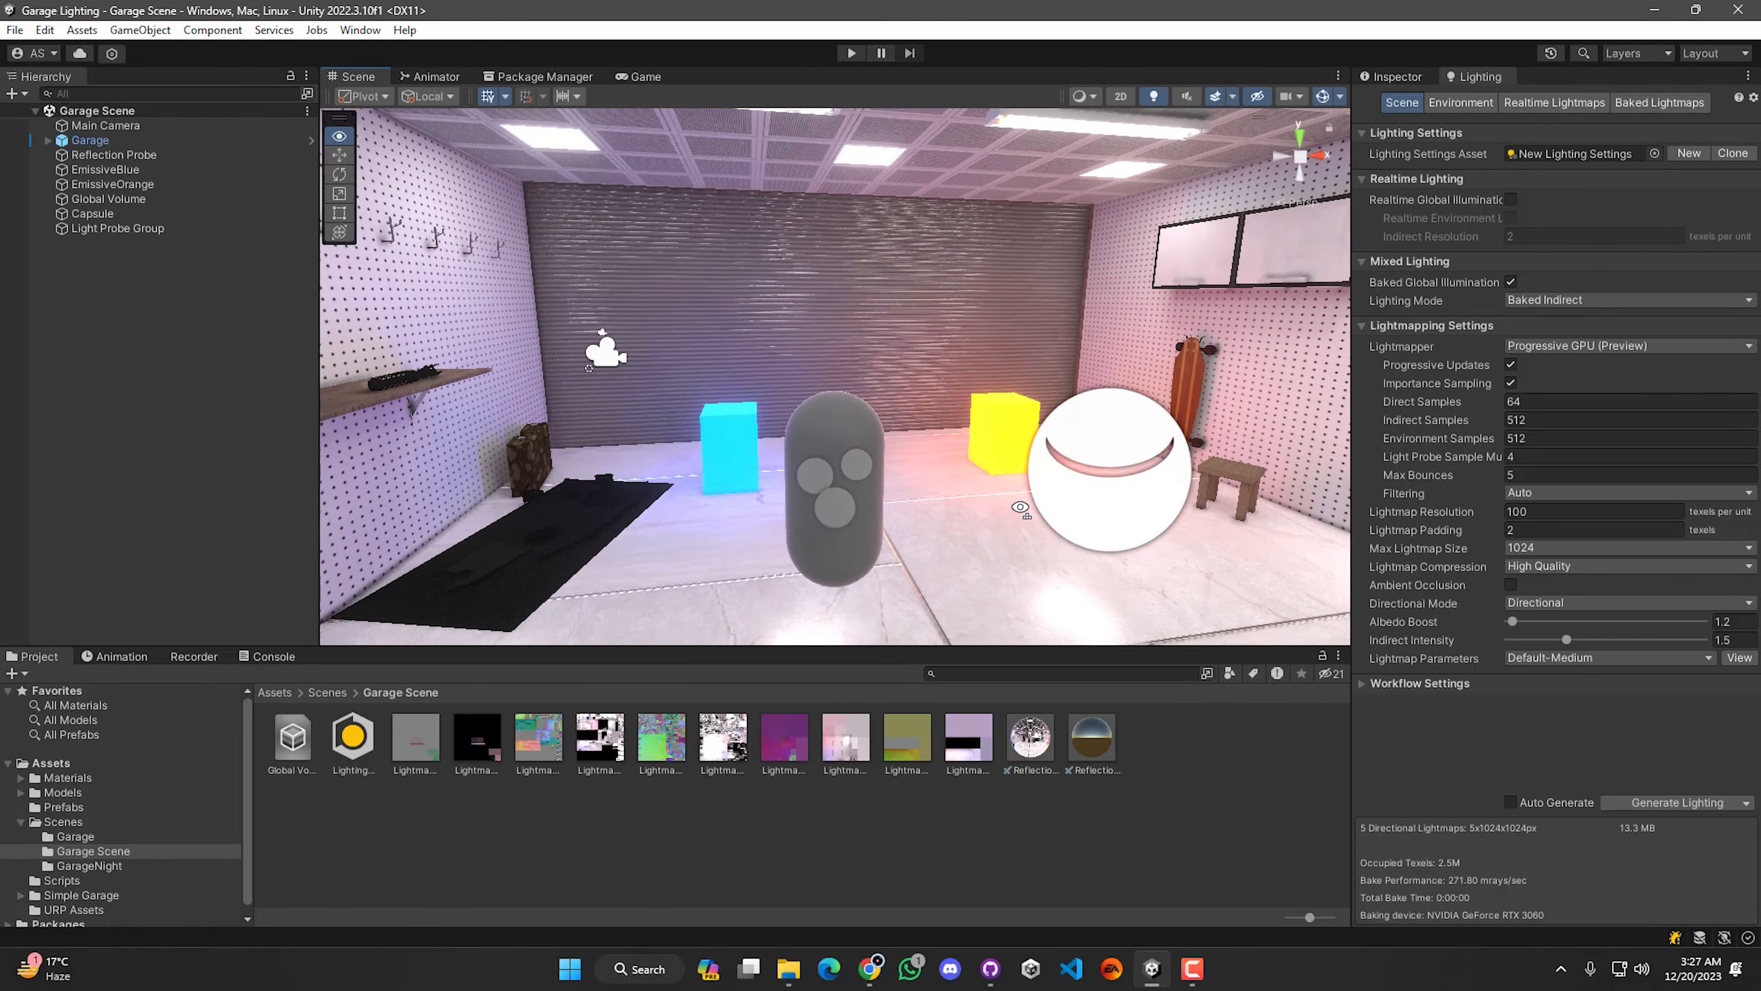
Step: Move the capsule along Z to about 1.76, closer to the blue cube, and deselect it to inspect its shading
left_click(862, 456)
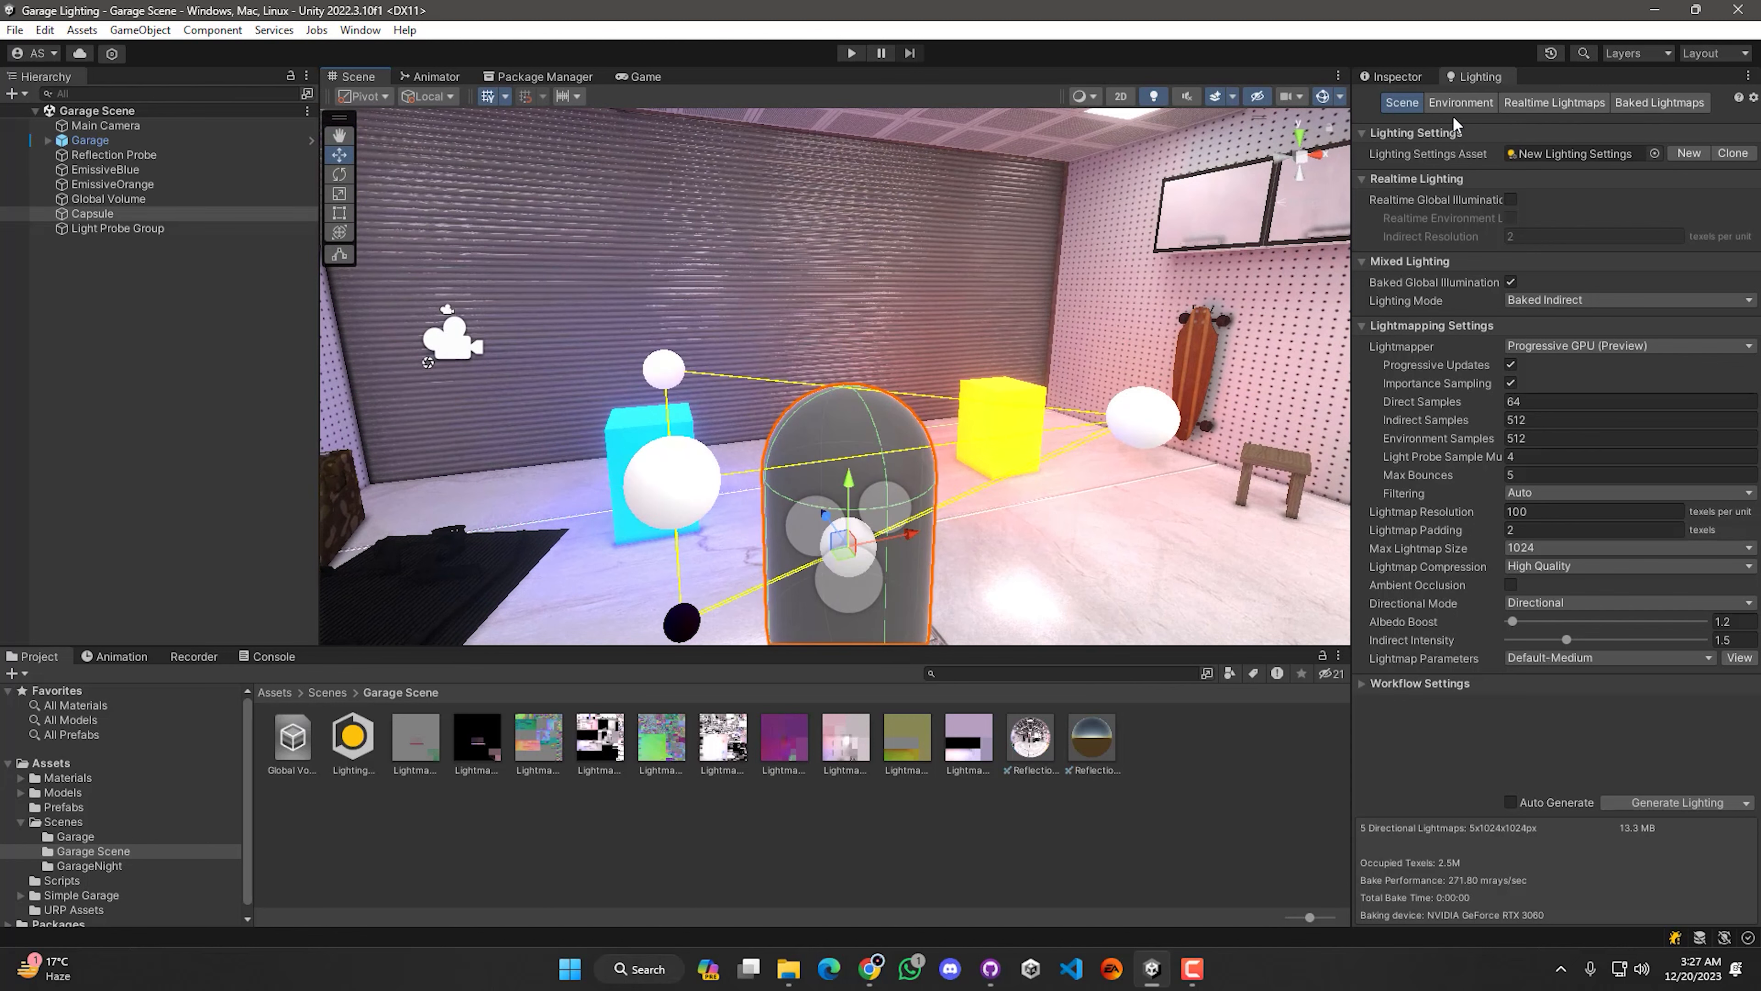
left_click(1412, 81)
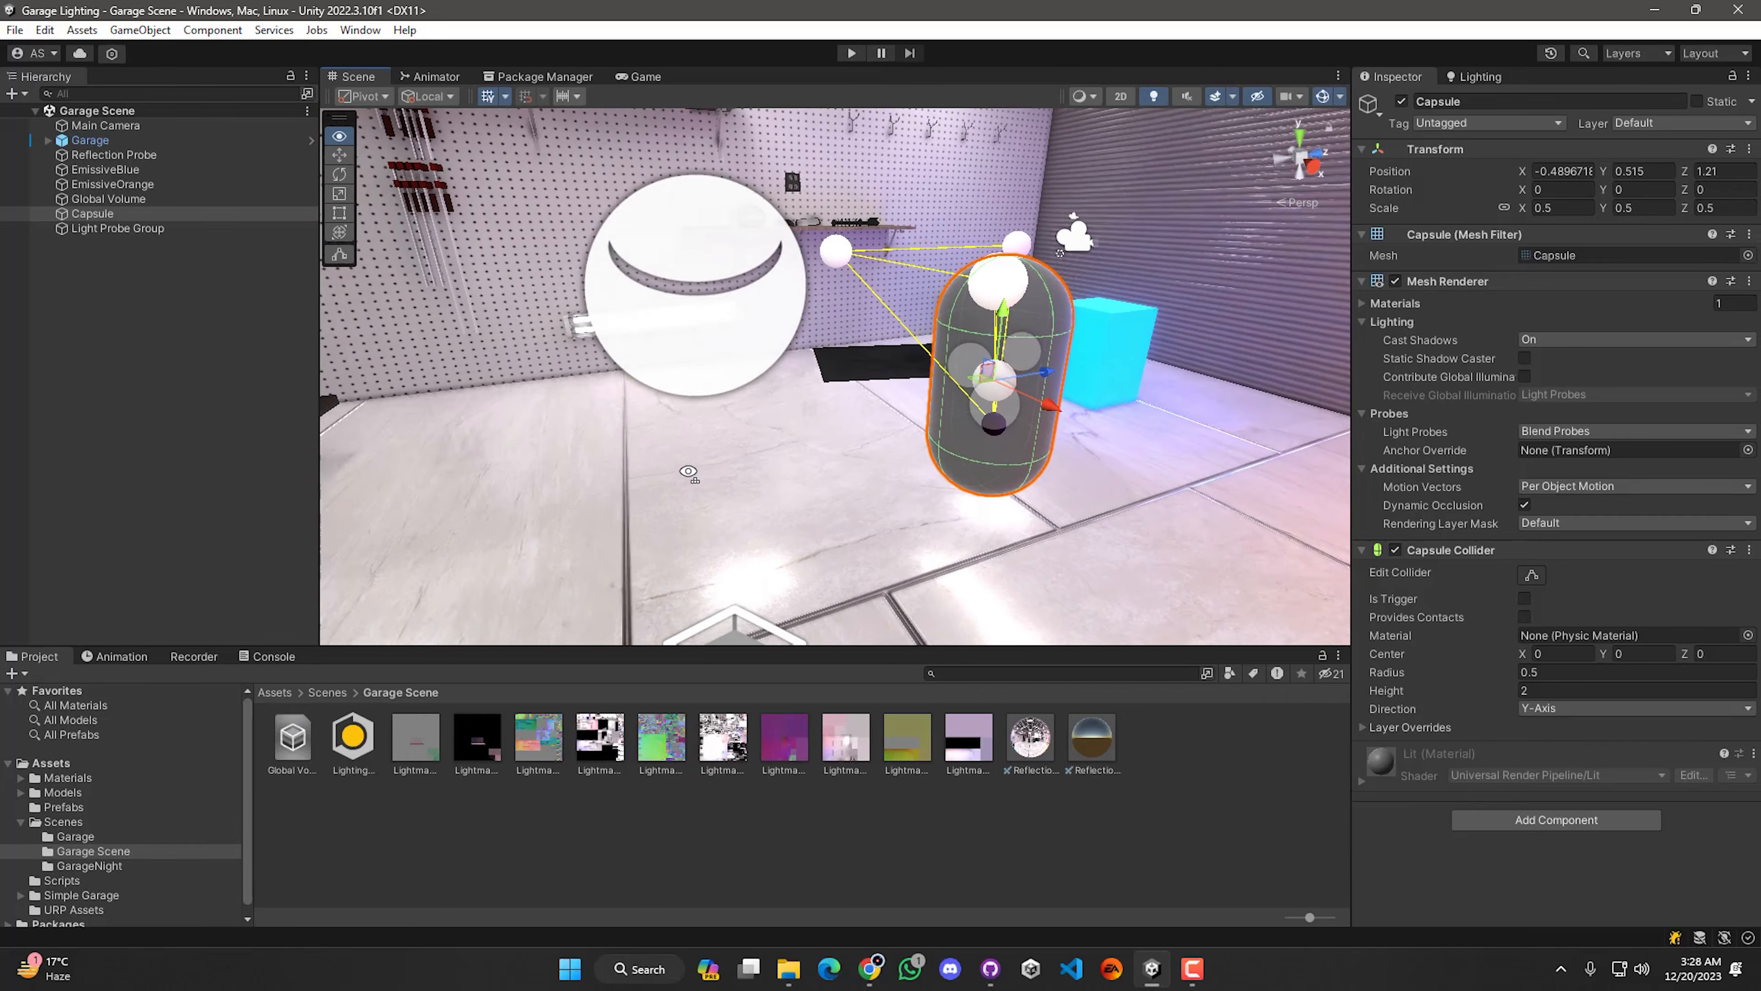
left_click_drag(670, 442, 667, 548, "alt")
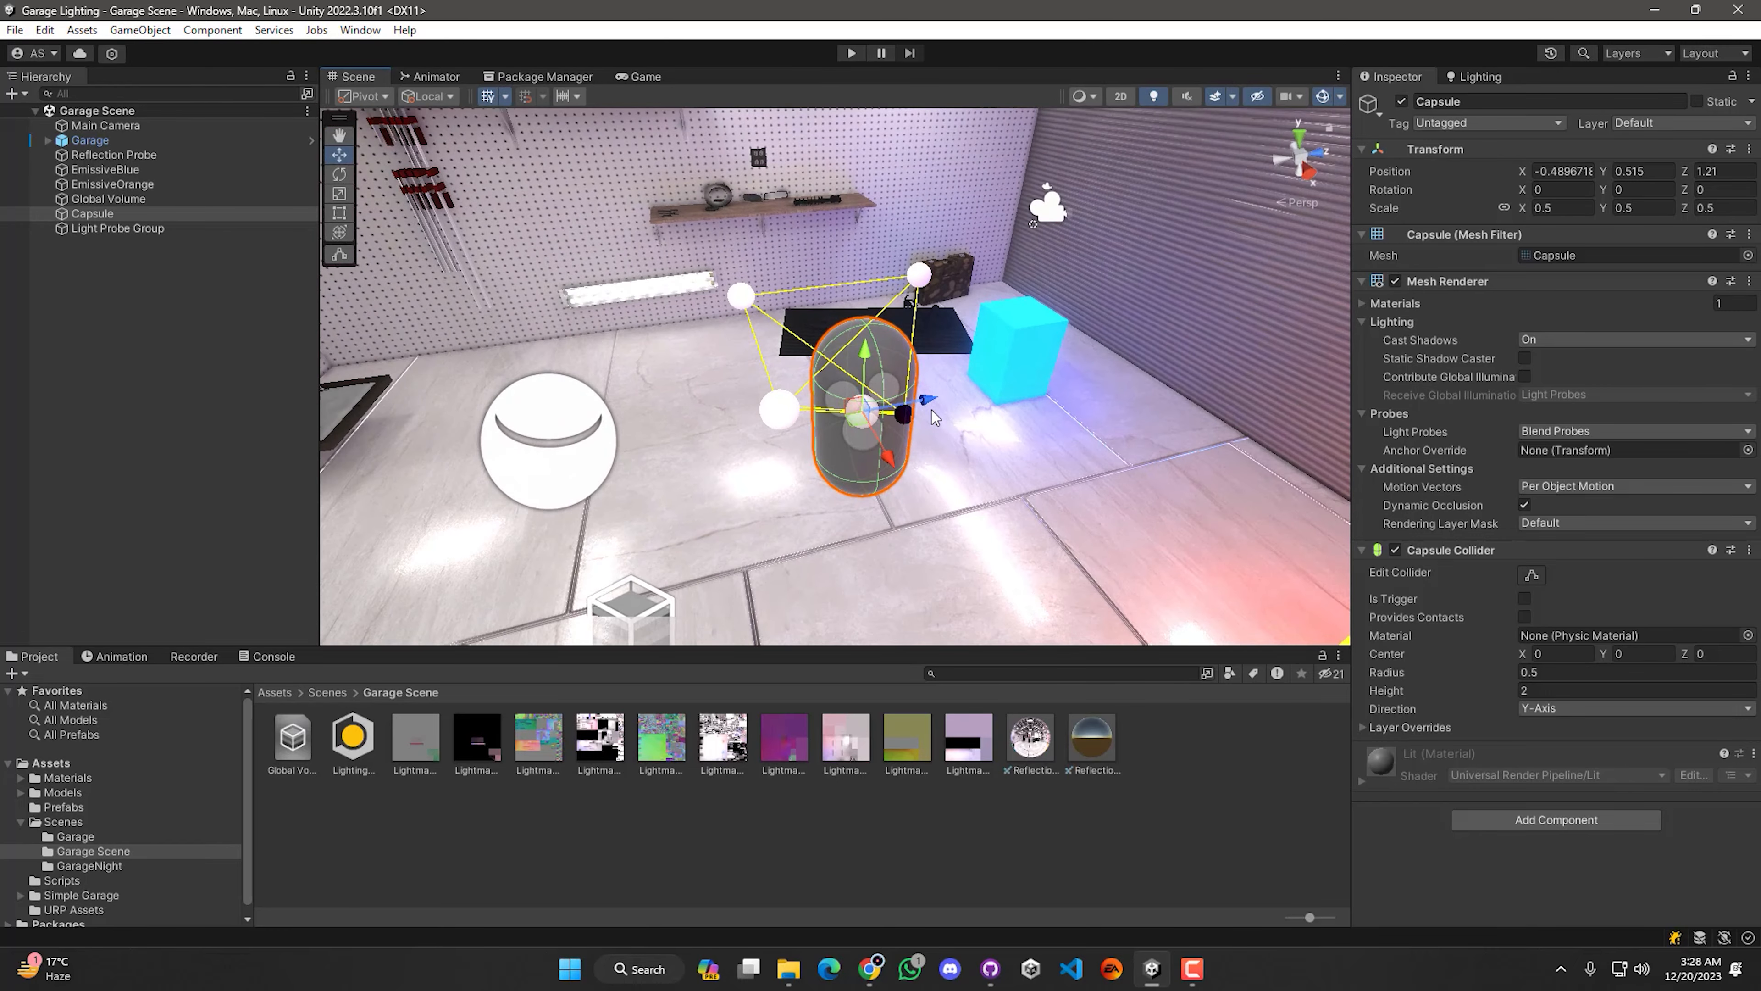
left_click_drag(926, 406, 1028, 410)
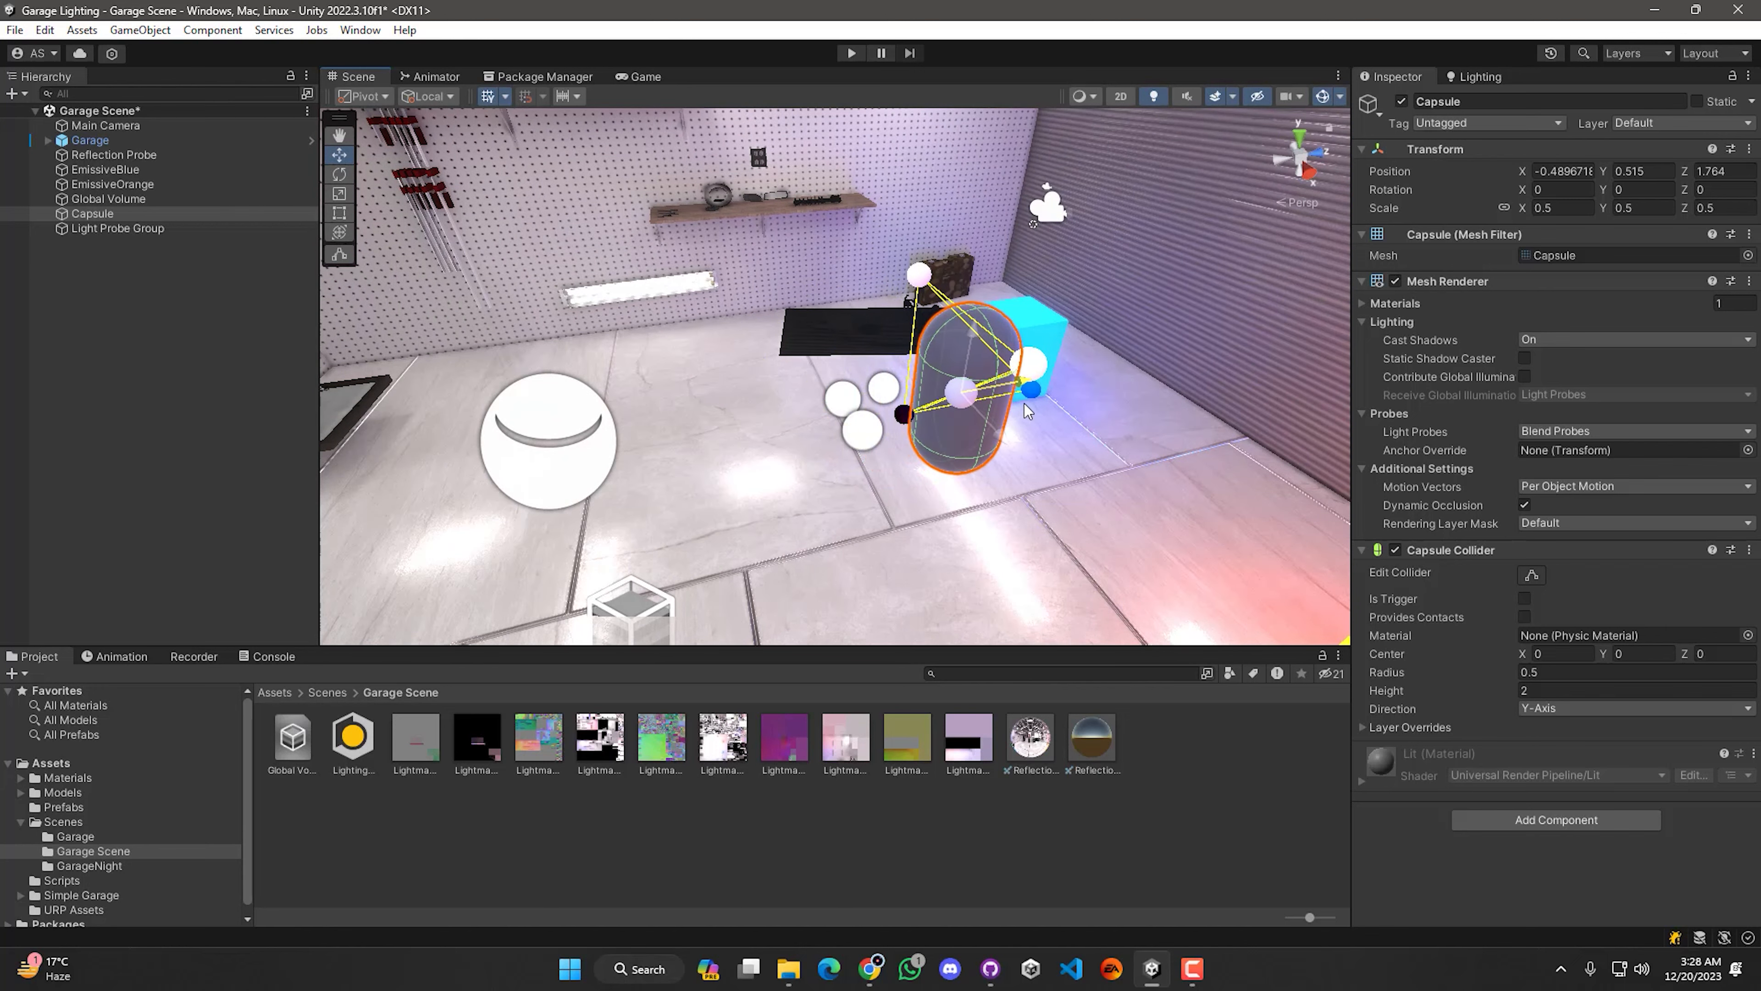
left_click(134, 470)
left_click_drag(1139, 460, 617, 394, "alt")
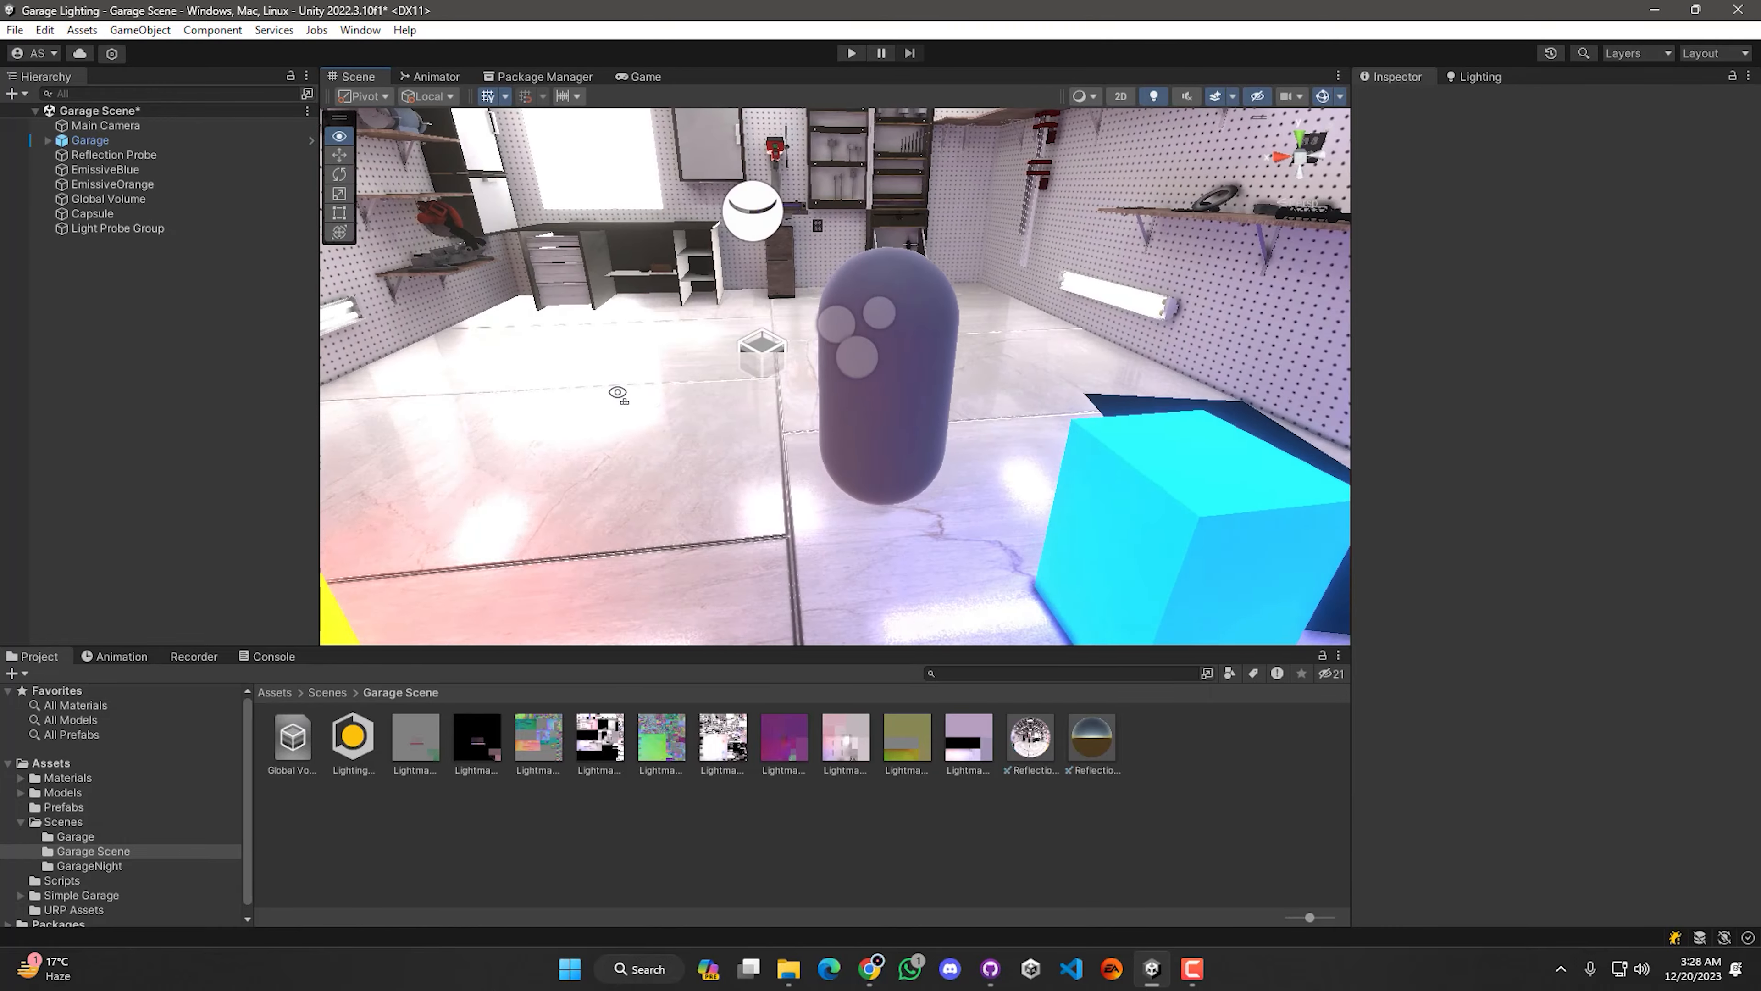
right_click_drag(617, 393, 477, 418)
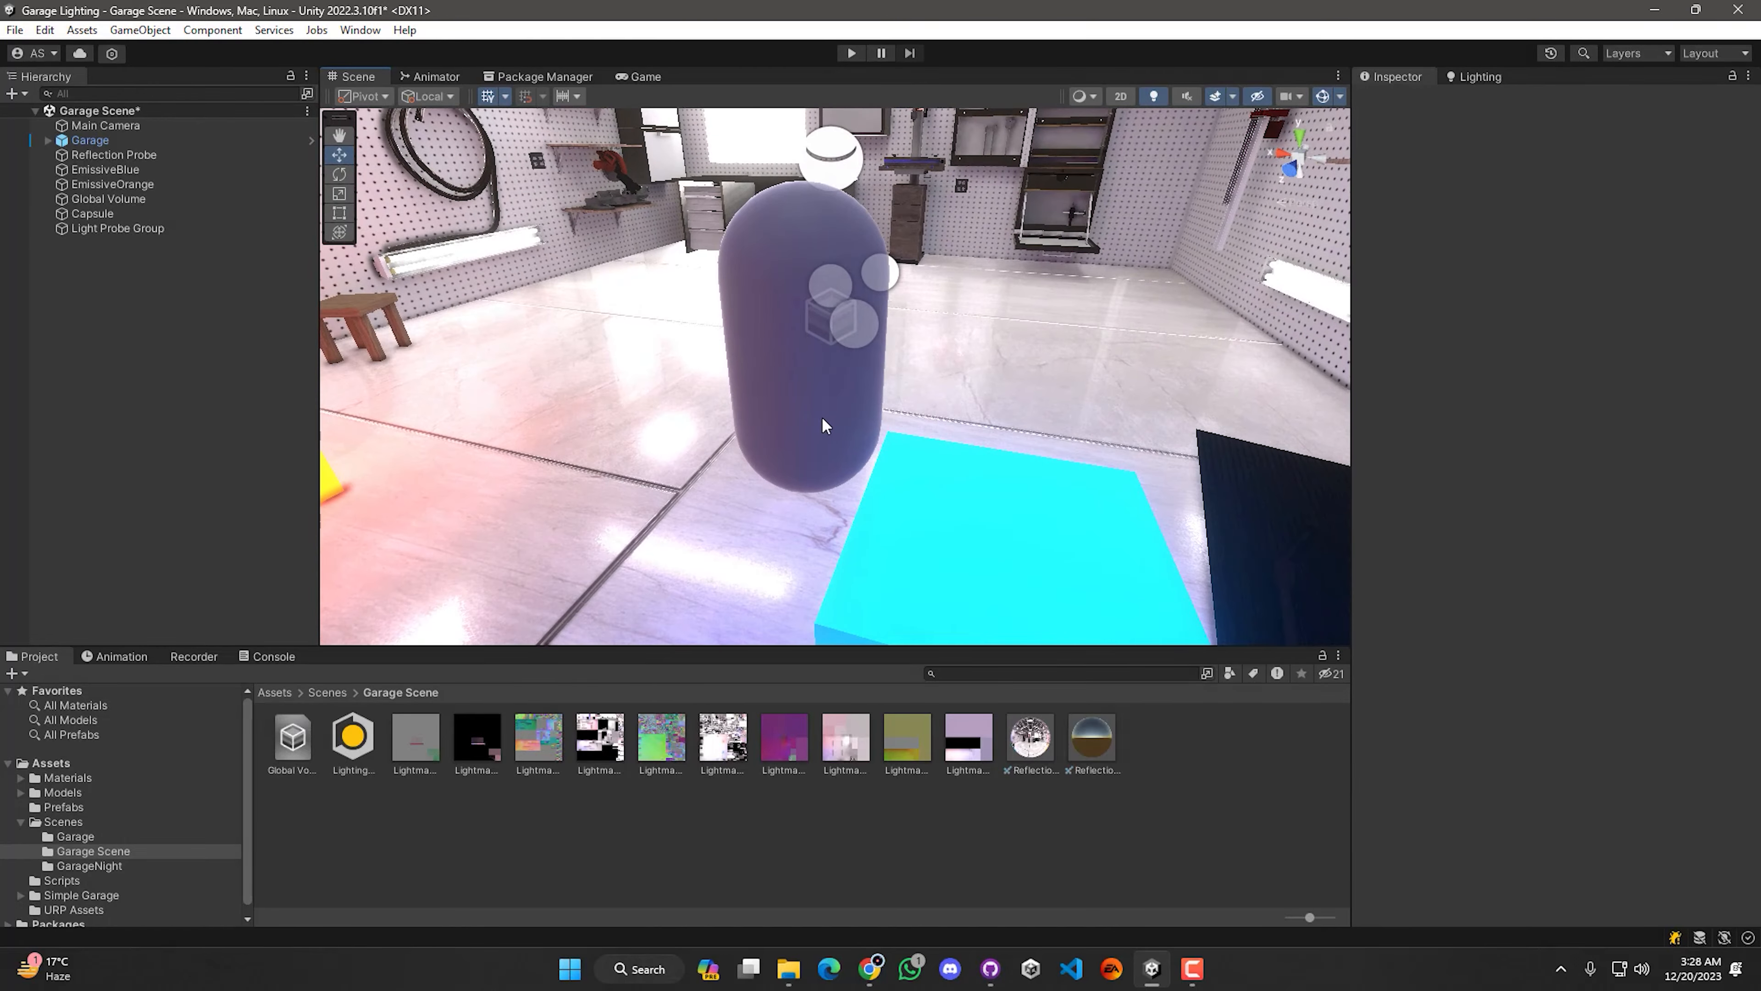
Step: Move the capsule next to the yellow cube at about X 0.63, Z 2.03, and deselect it to inspect its tint
left_click_drag(825, 425, 755, 375, "alt")
left_click(807, 453)
left_click_drag(820, 422, 611, 380)
left_click(133, 458)
right_click_drag(572, 445, 857, 433)
key("w")
right_click_drag(1005, 437, 149, 430)
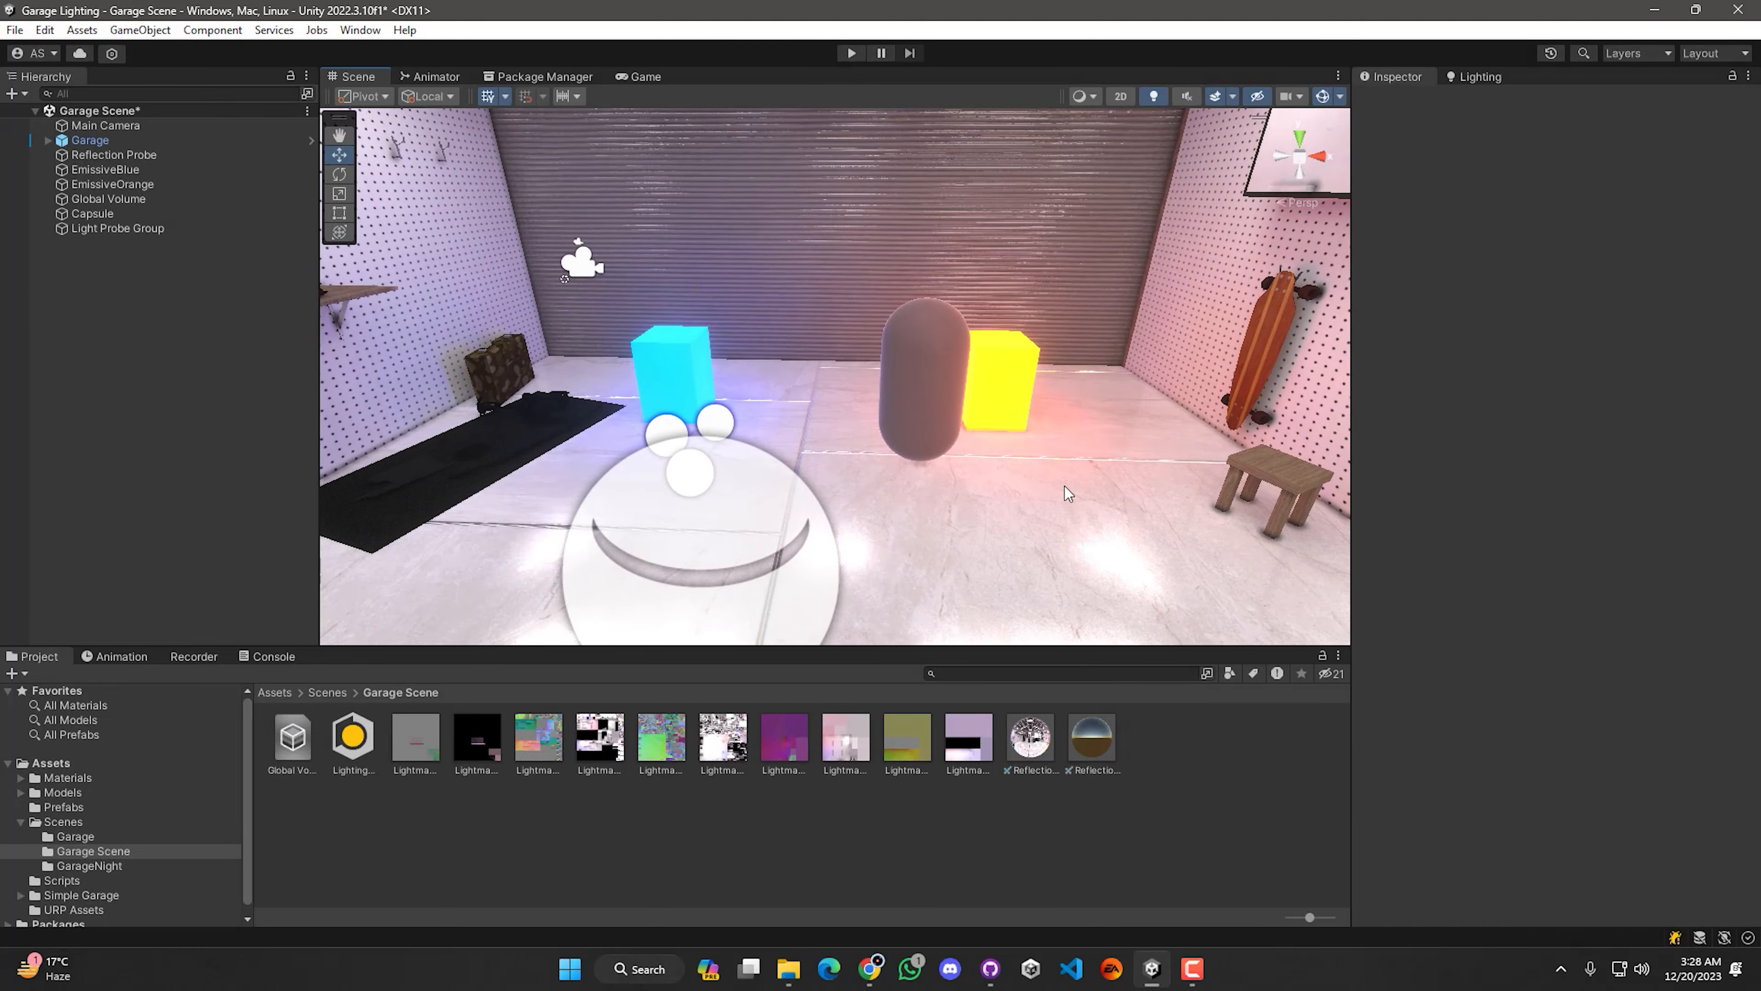
right_click_drag(1067, 492, 529, 478)
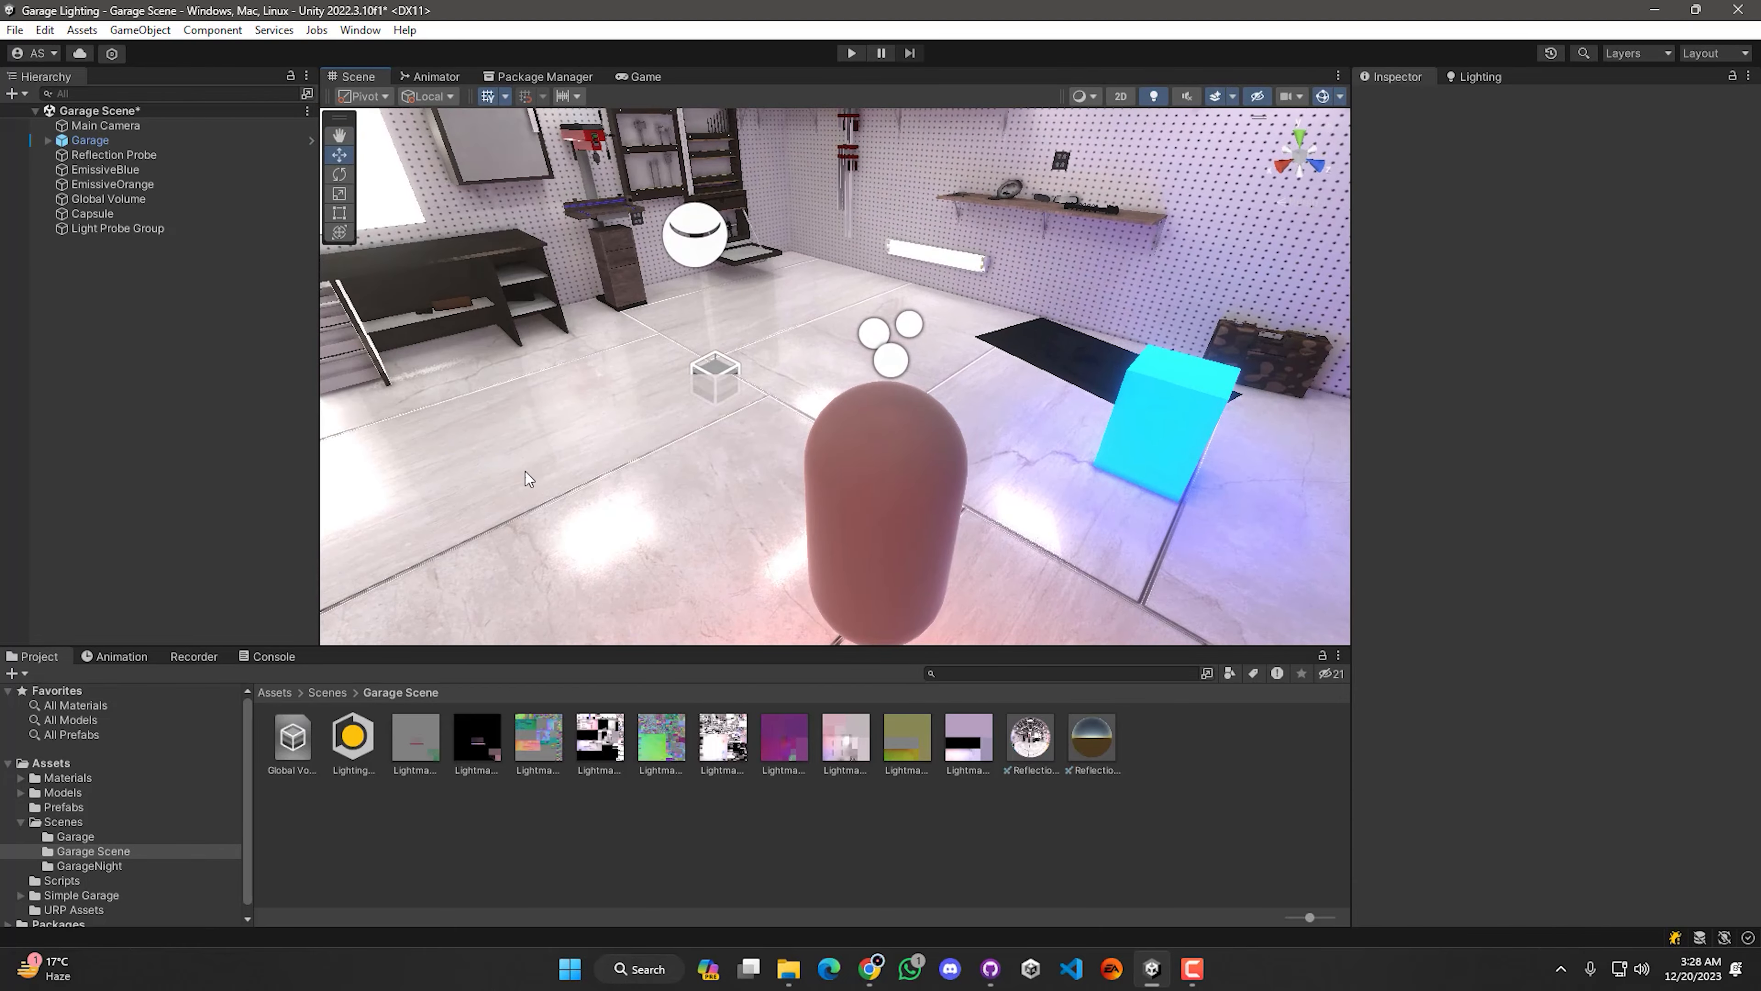
Step: Move the capsule away from both emissive cubes to about X -0.64, Z -0.7, and inspect its shading there
left_click(876, 525)
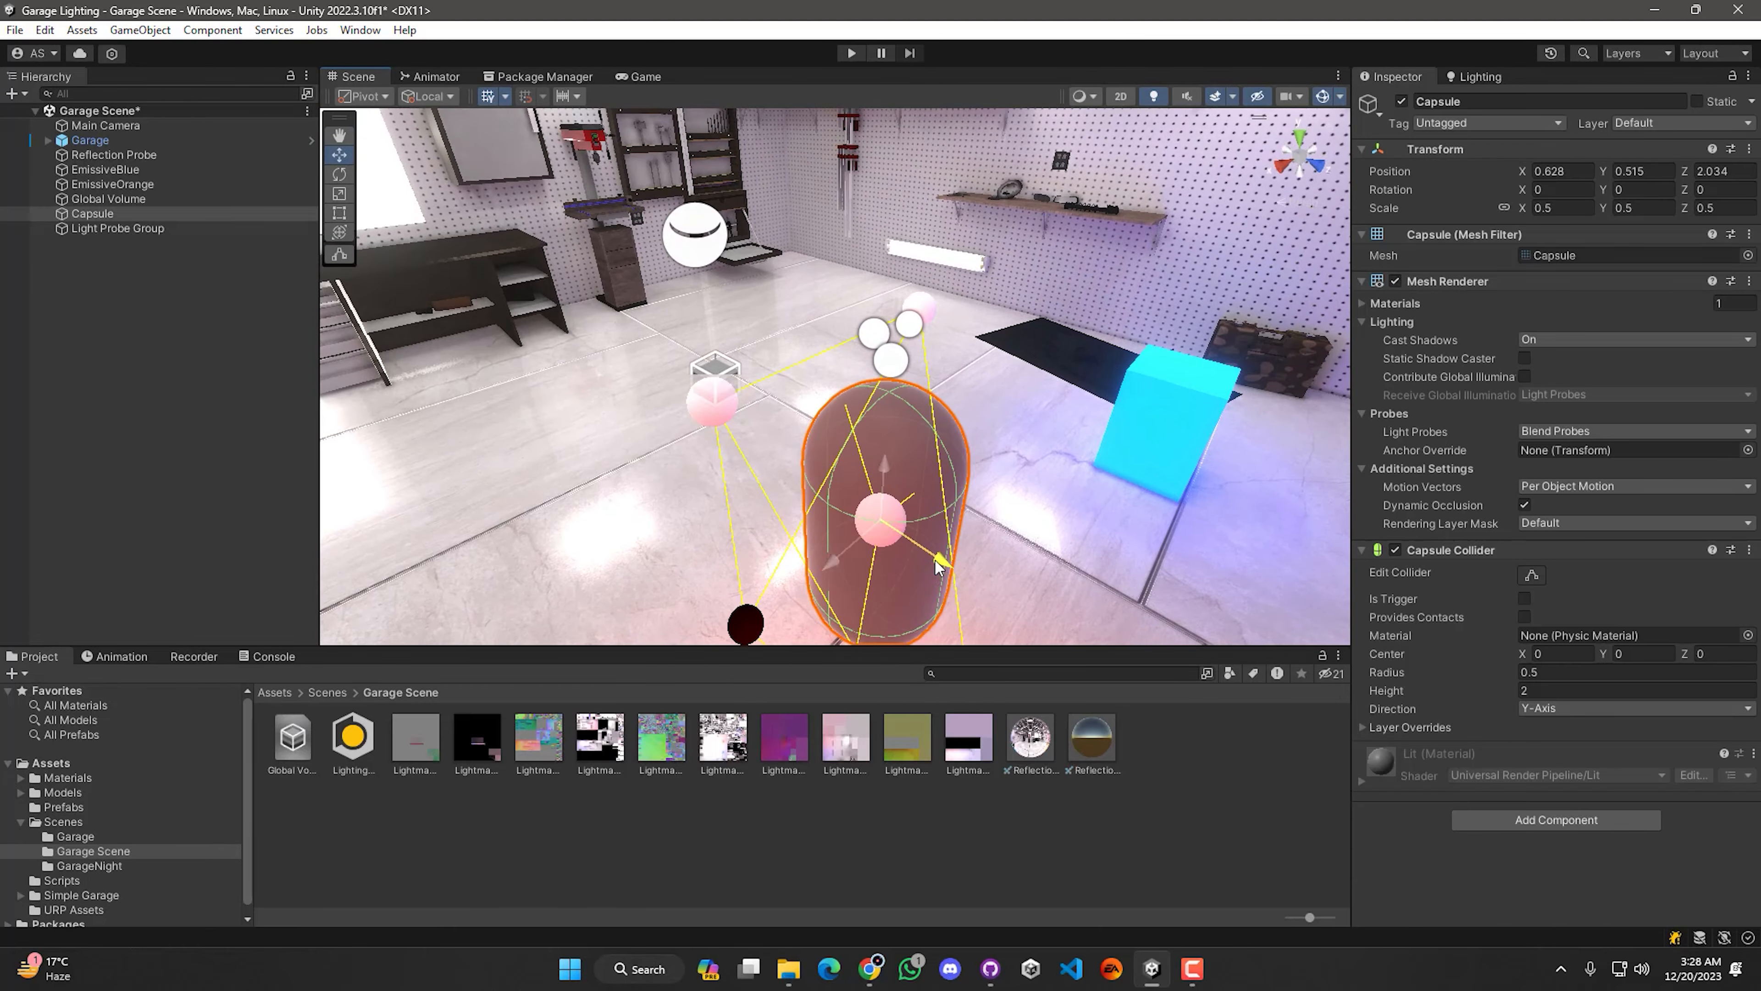
left_click_drag(938, 563, 553, 396)
left_click(506, 326)
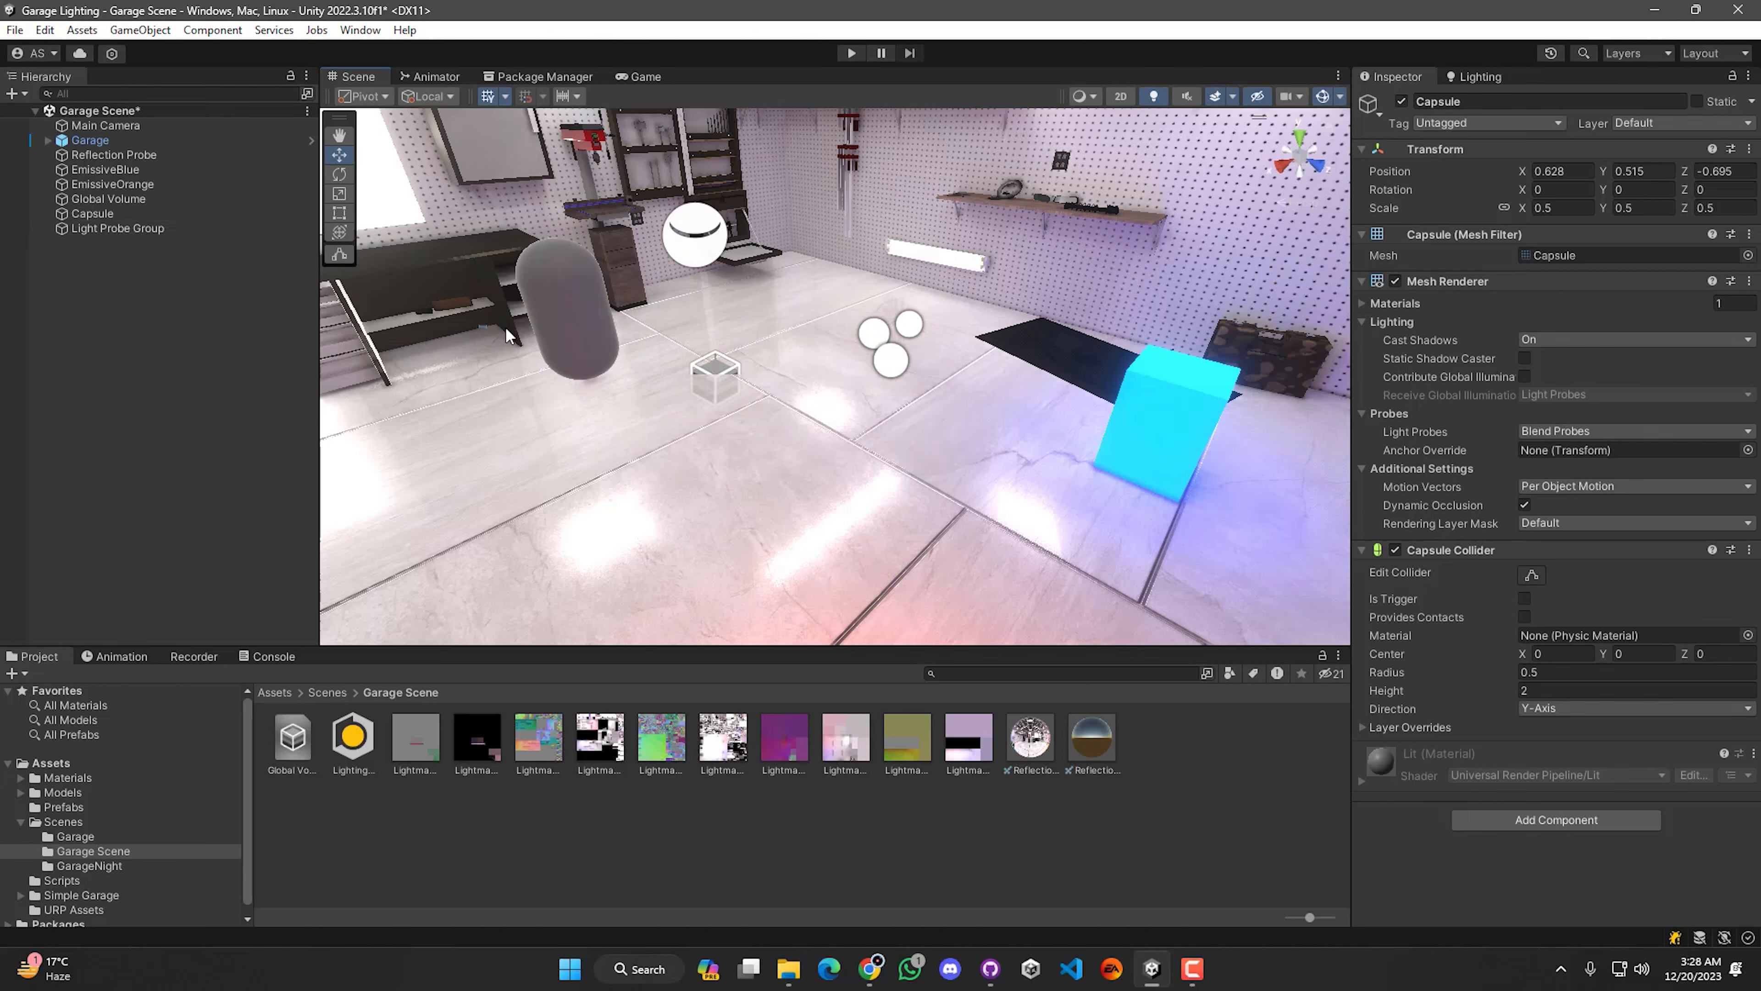
left_click(594, 316)
left_click_drag(491, 333, 662, 298)
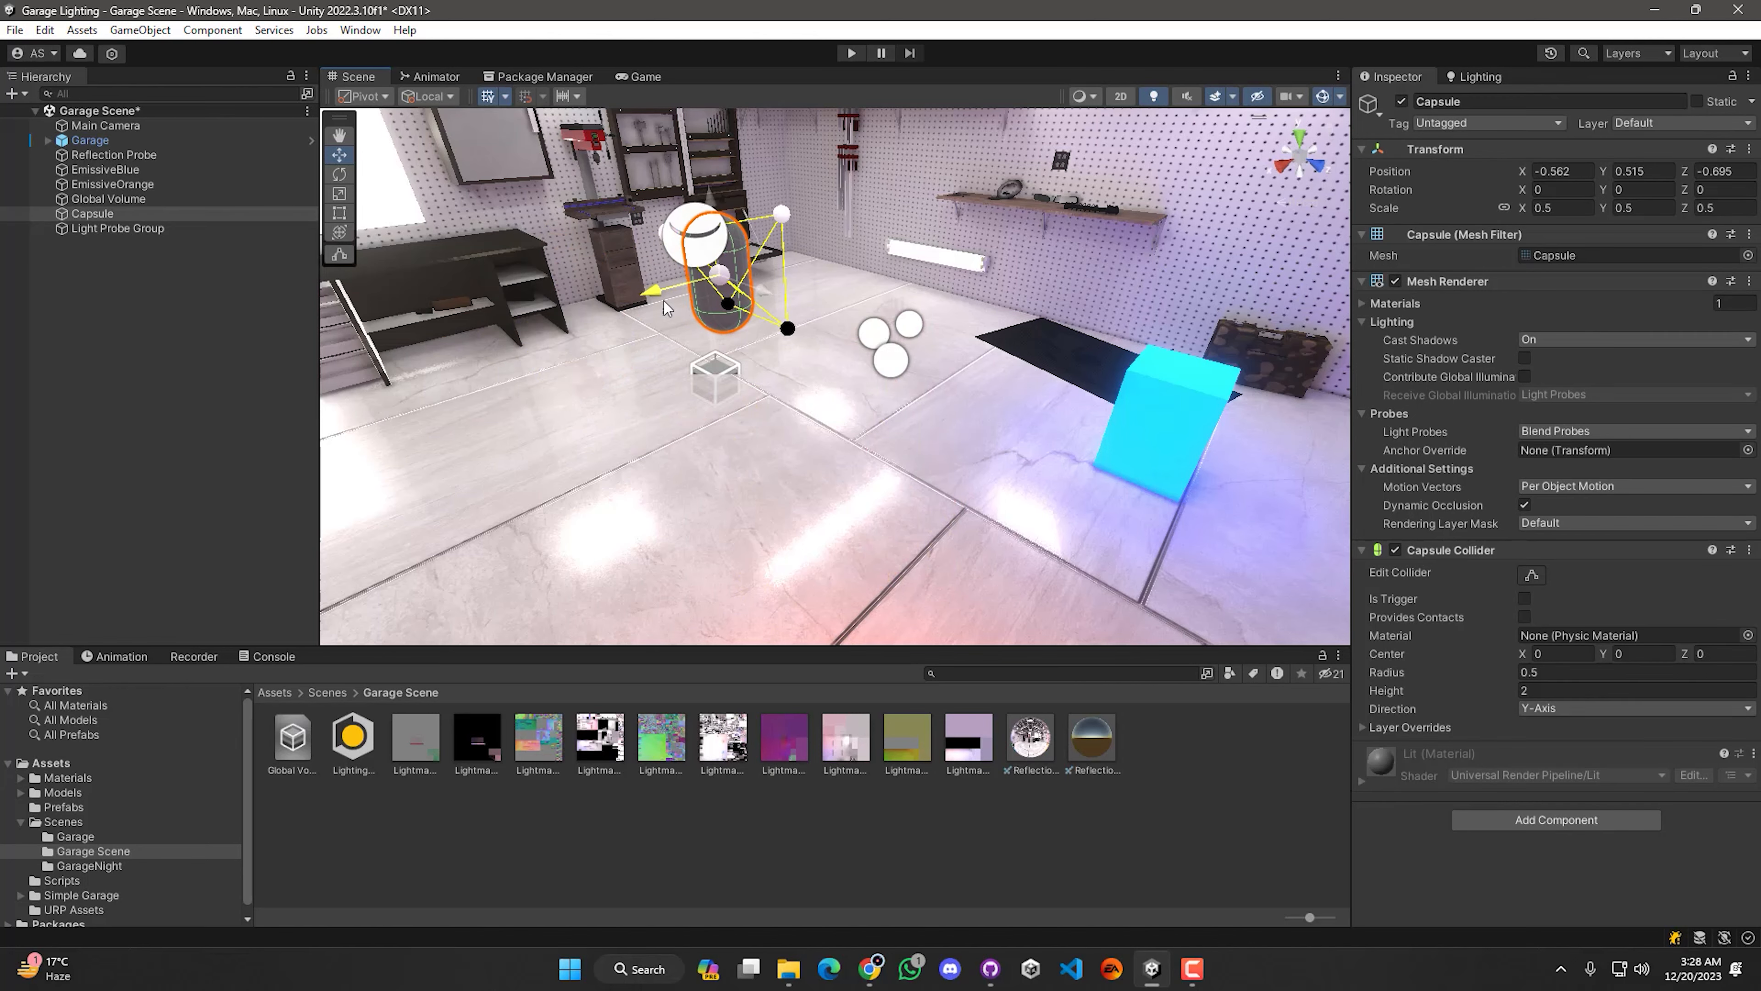
left_click(48, 379)
right_click_drag(862, 347, 1182, 306)
key("w")
key("d")
Step: Move the capsule to about Z 2.48, nudge it along X beside the blue cube, and inspect its tint unselected
left_click(685, 489)
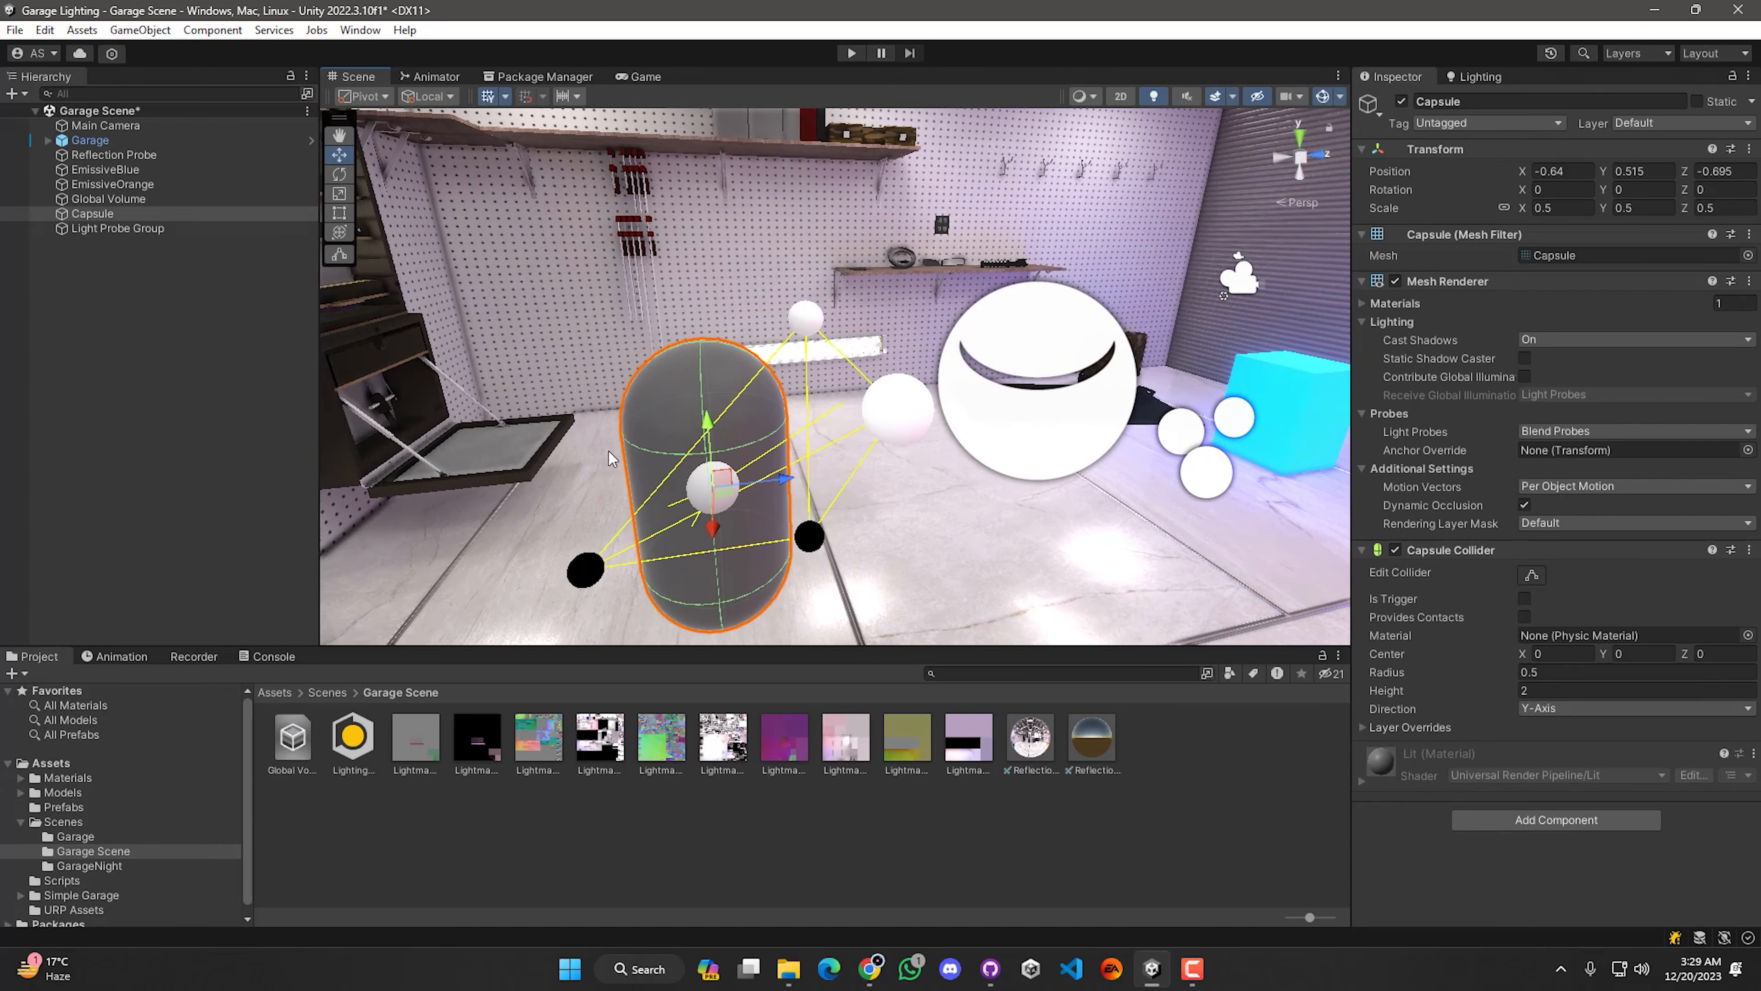
right_click_drag(578, 434, 657, 459)
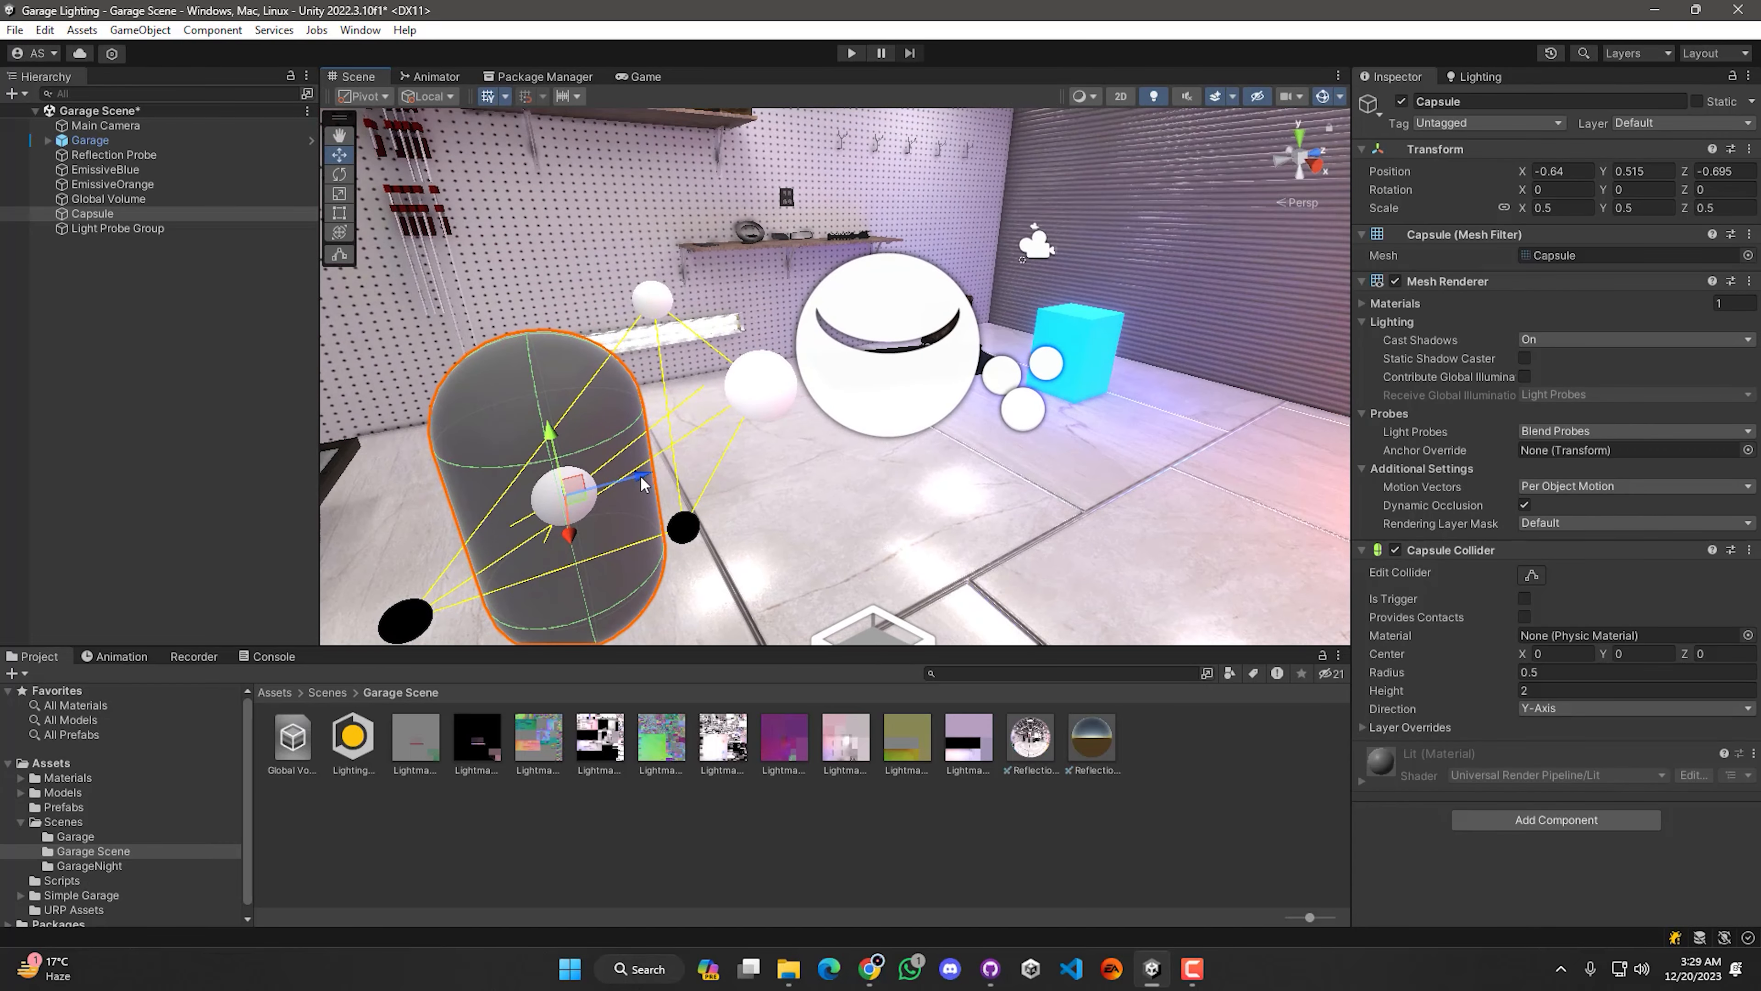
left_click_drag(643, 483, 1050, 482)
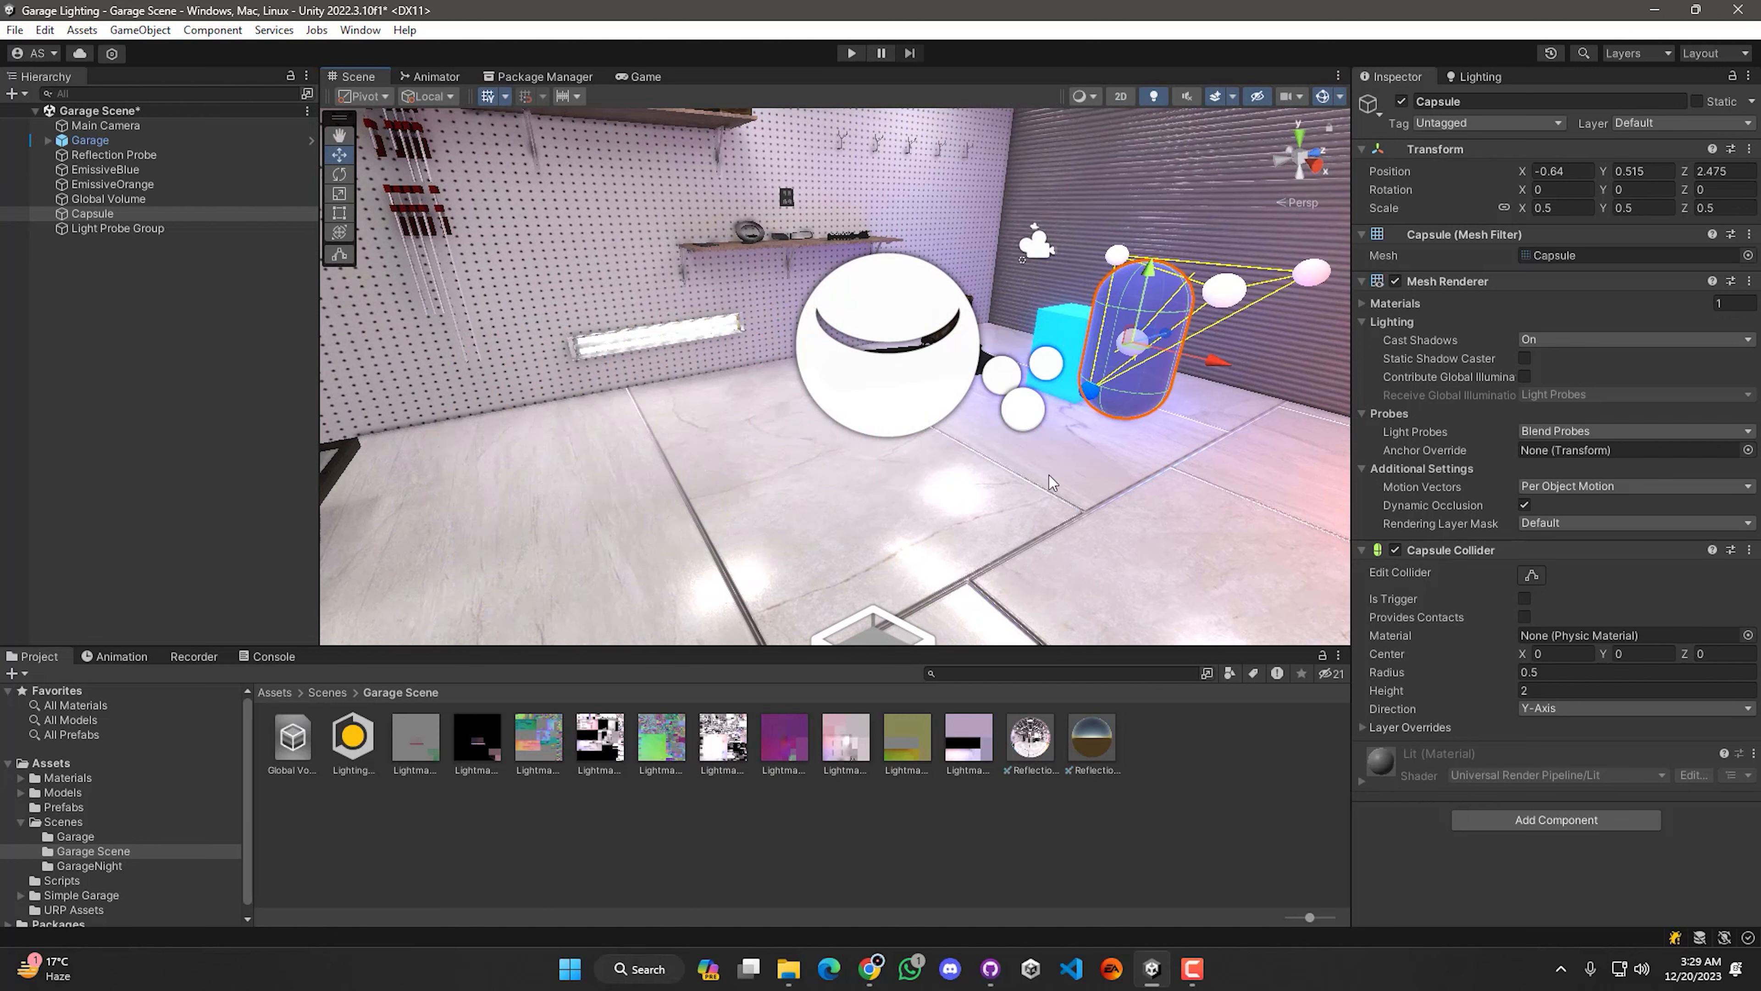
right_click_drag(1051, 482, 1052, 431)
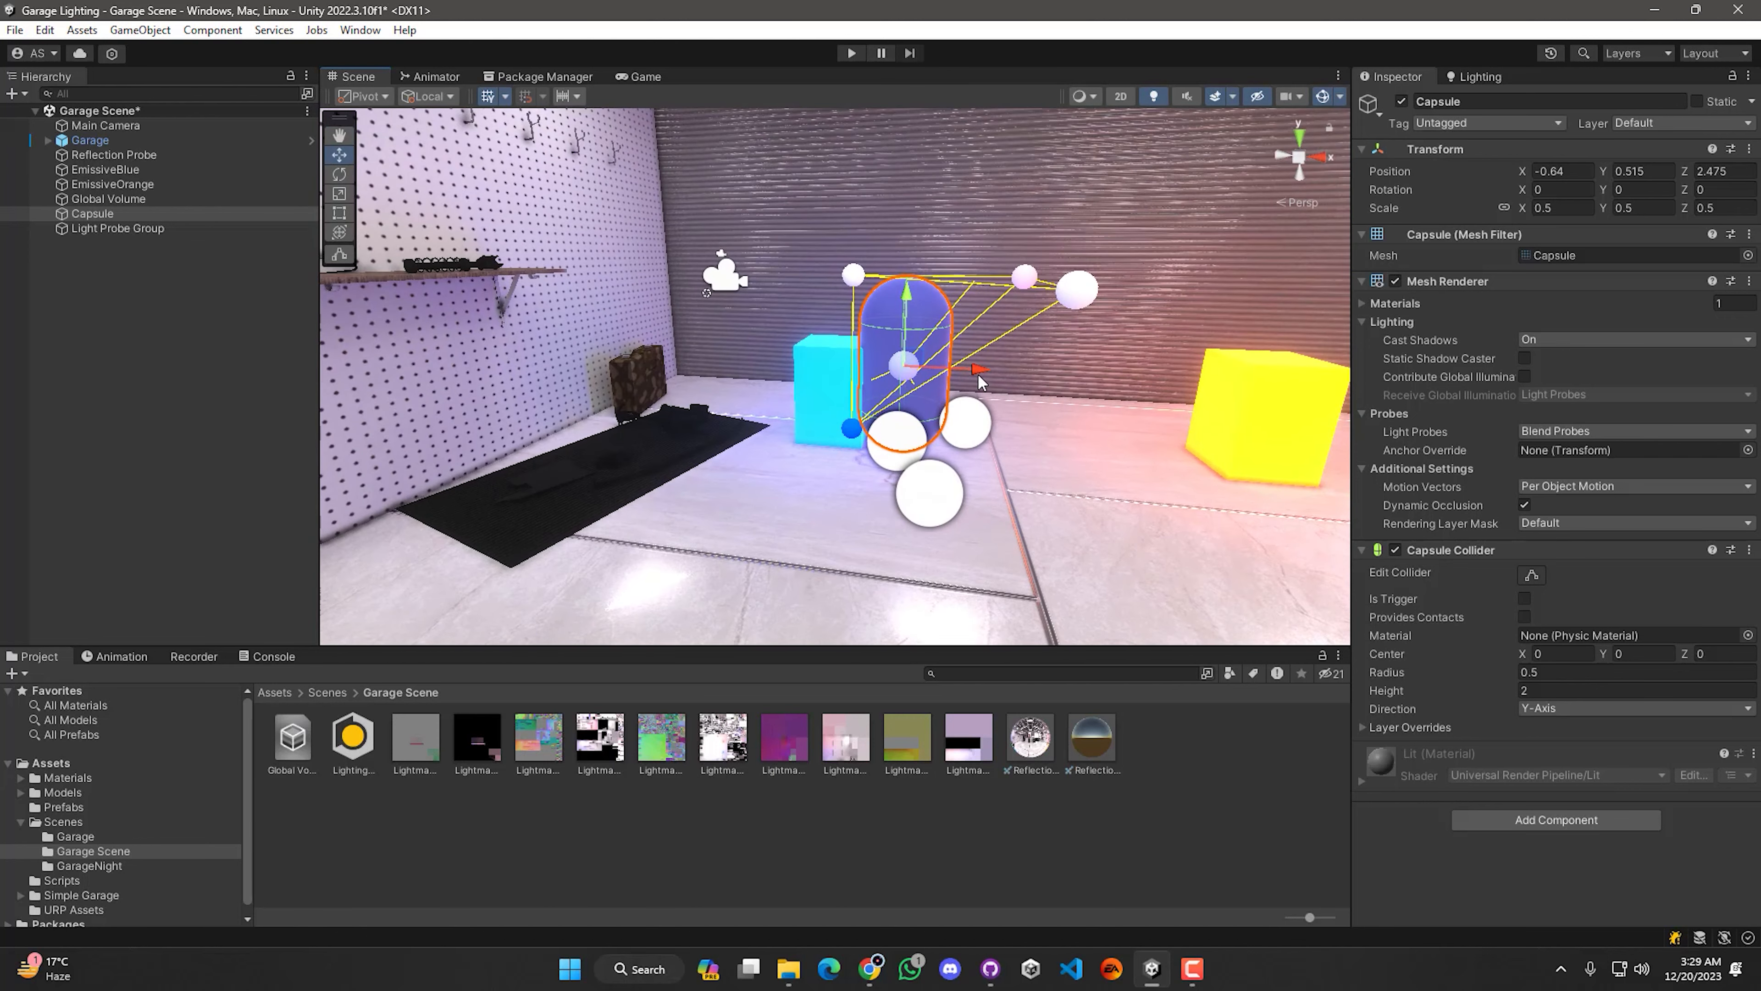
left_click_drag(978, 375, 1014, 378)
left_click(186, 506)
right_click_drag(807, 471, 988, 456)
key("w")
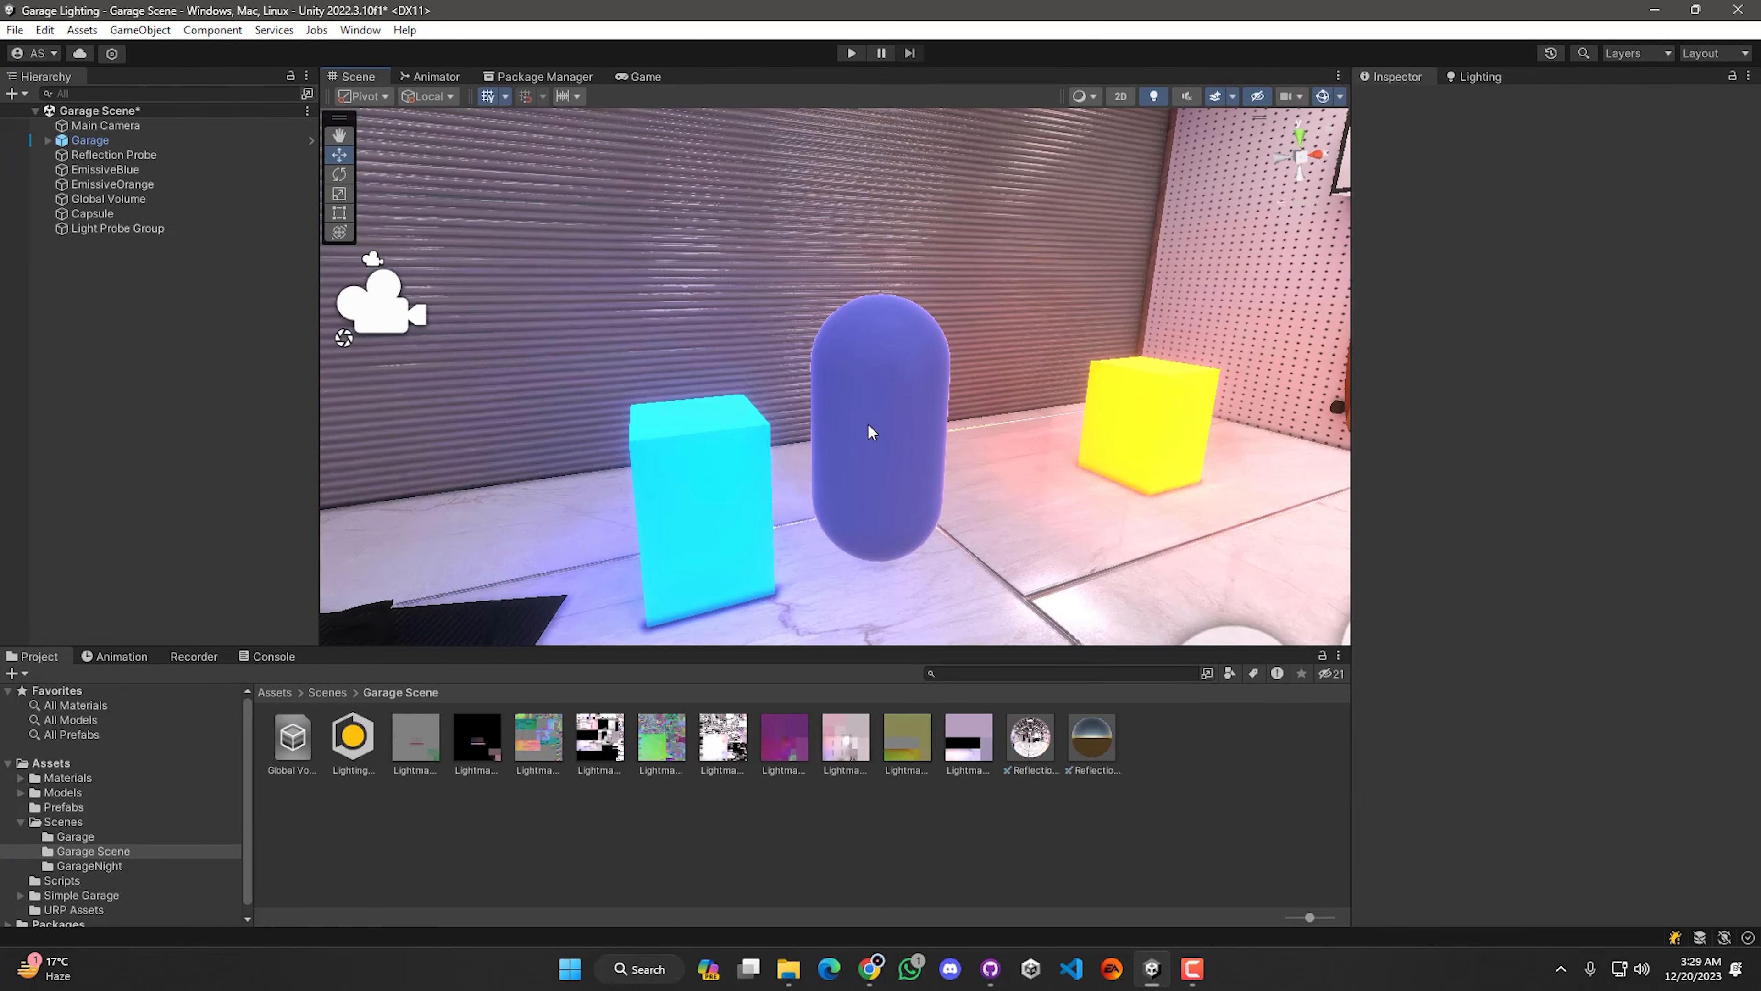
right_click_drag(1024, 478, 857, 434)
key("s")
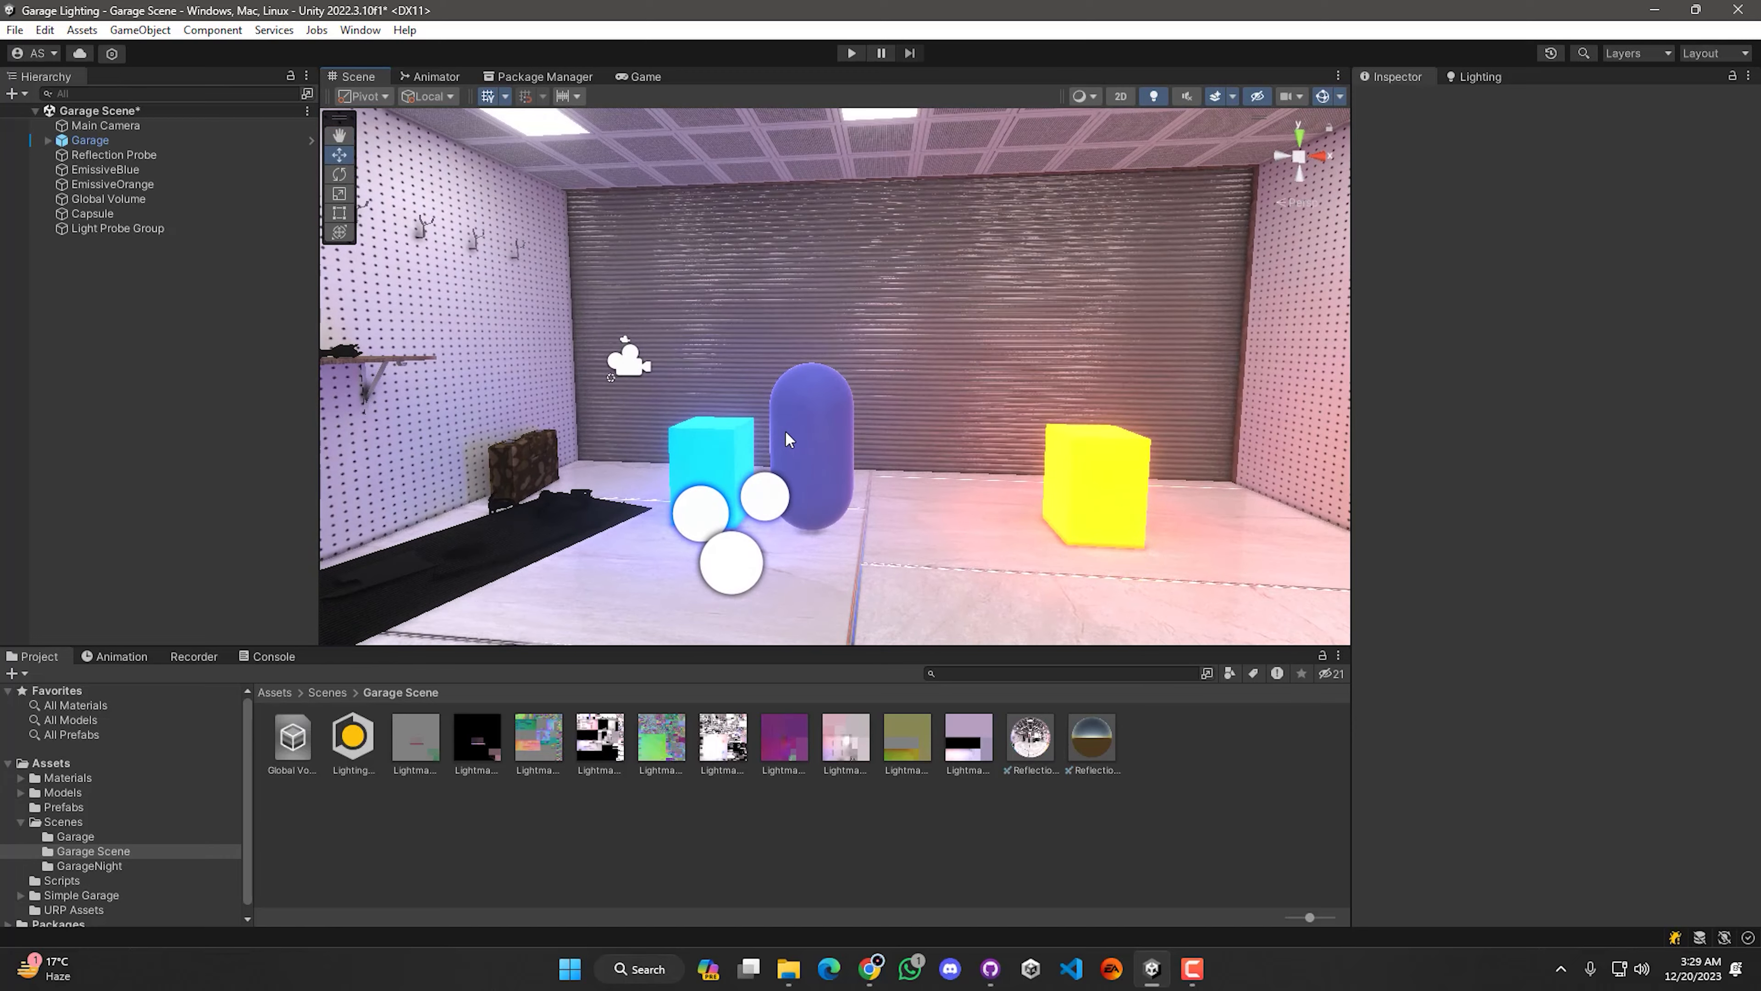
Step: Move the capsule across from the blue cube to beside the yellow cube and deselect it to inspect its tint
left_click(813, 447)
left_click_drag(813, 450, 973, 498)
left_click(291, 479)
key("d")
right_click_drag(959, 473, 629, 491)
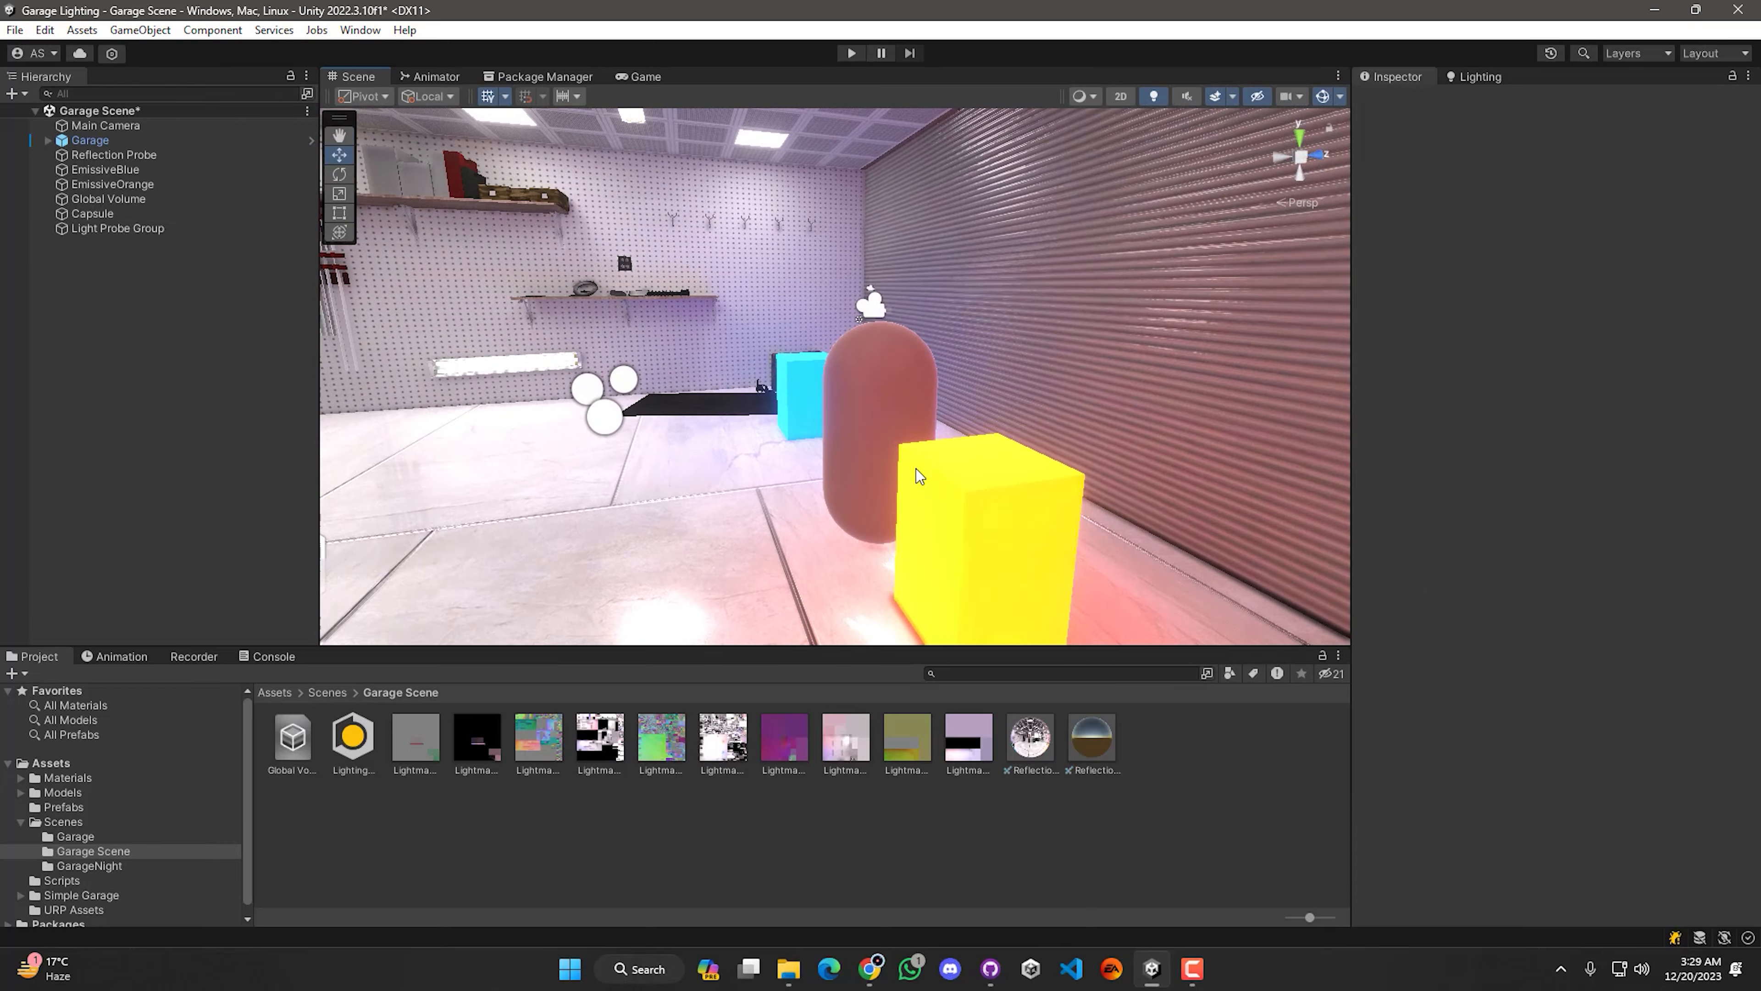
right_click_drag(863, 417, 1143, 454)
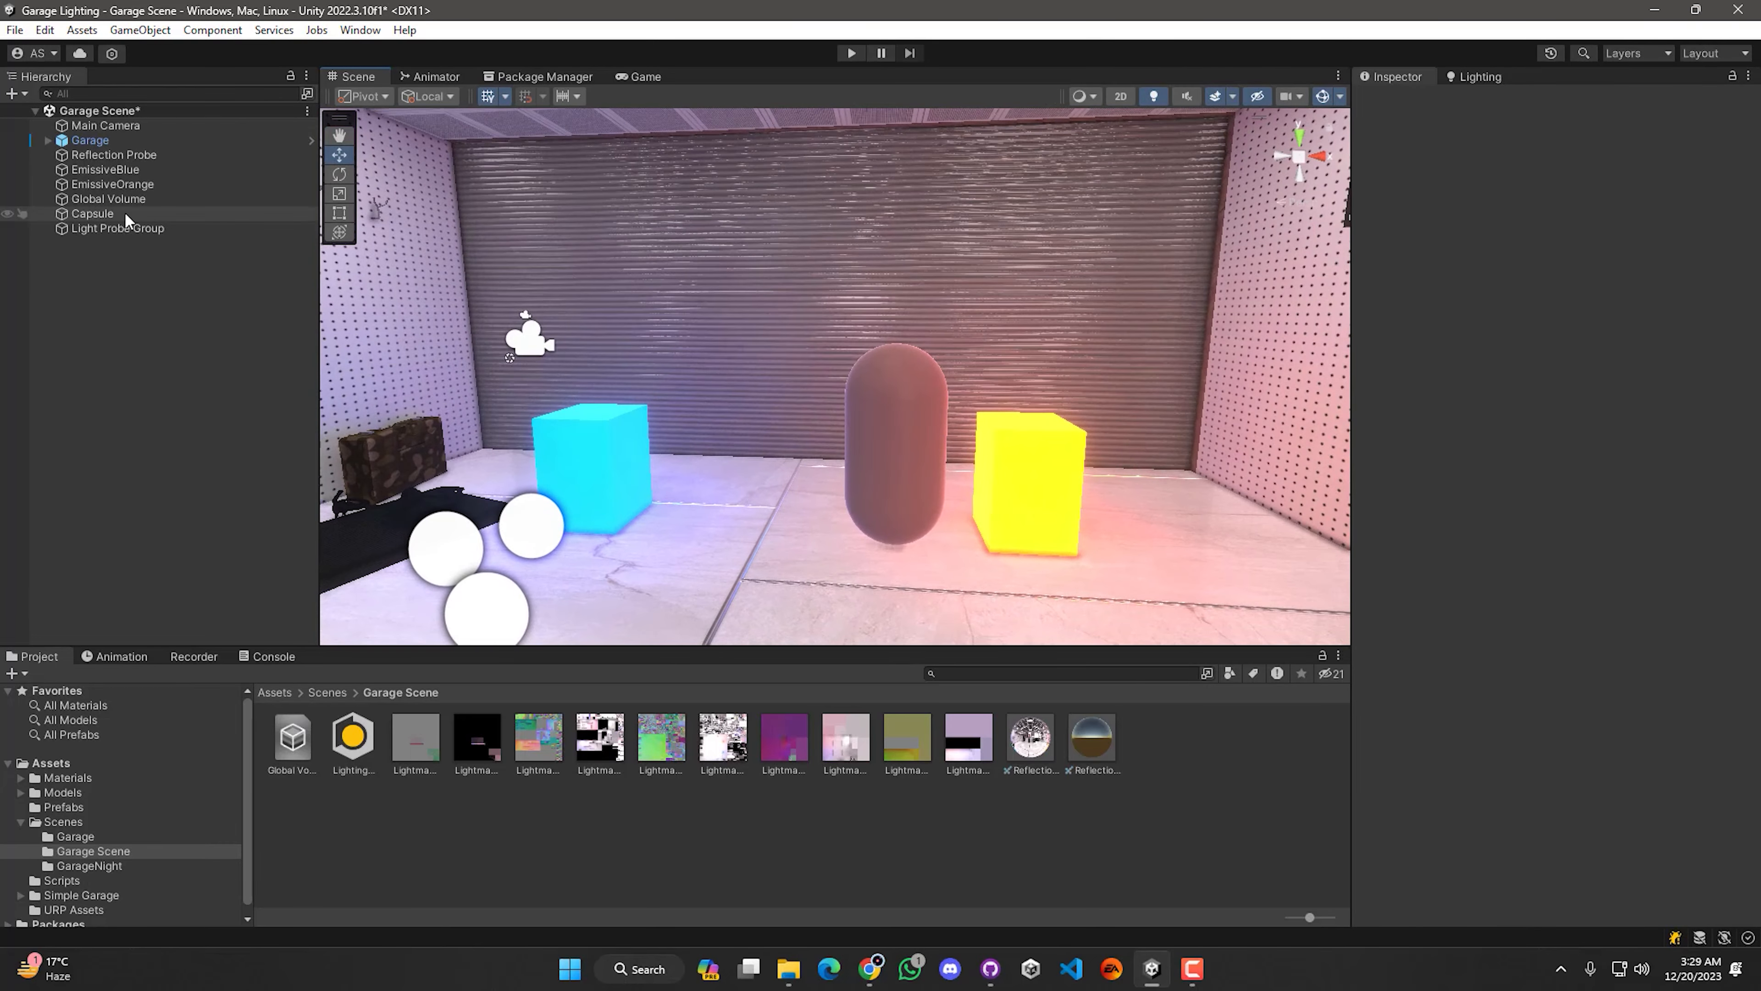
Step: Move the capsule to about X 0.13, between the two emissive cubes, and inspect its blended lighting unselected
left_click(92, 212)
left_click_drag(968, 458, 885, 459)
right_click_drag(610, 531, 598, 530)
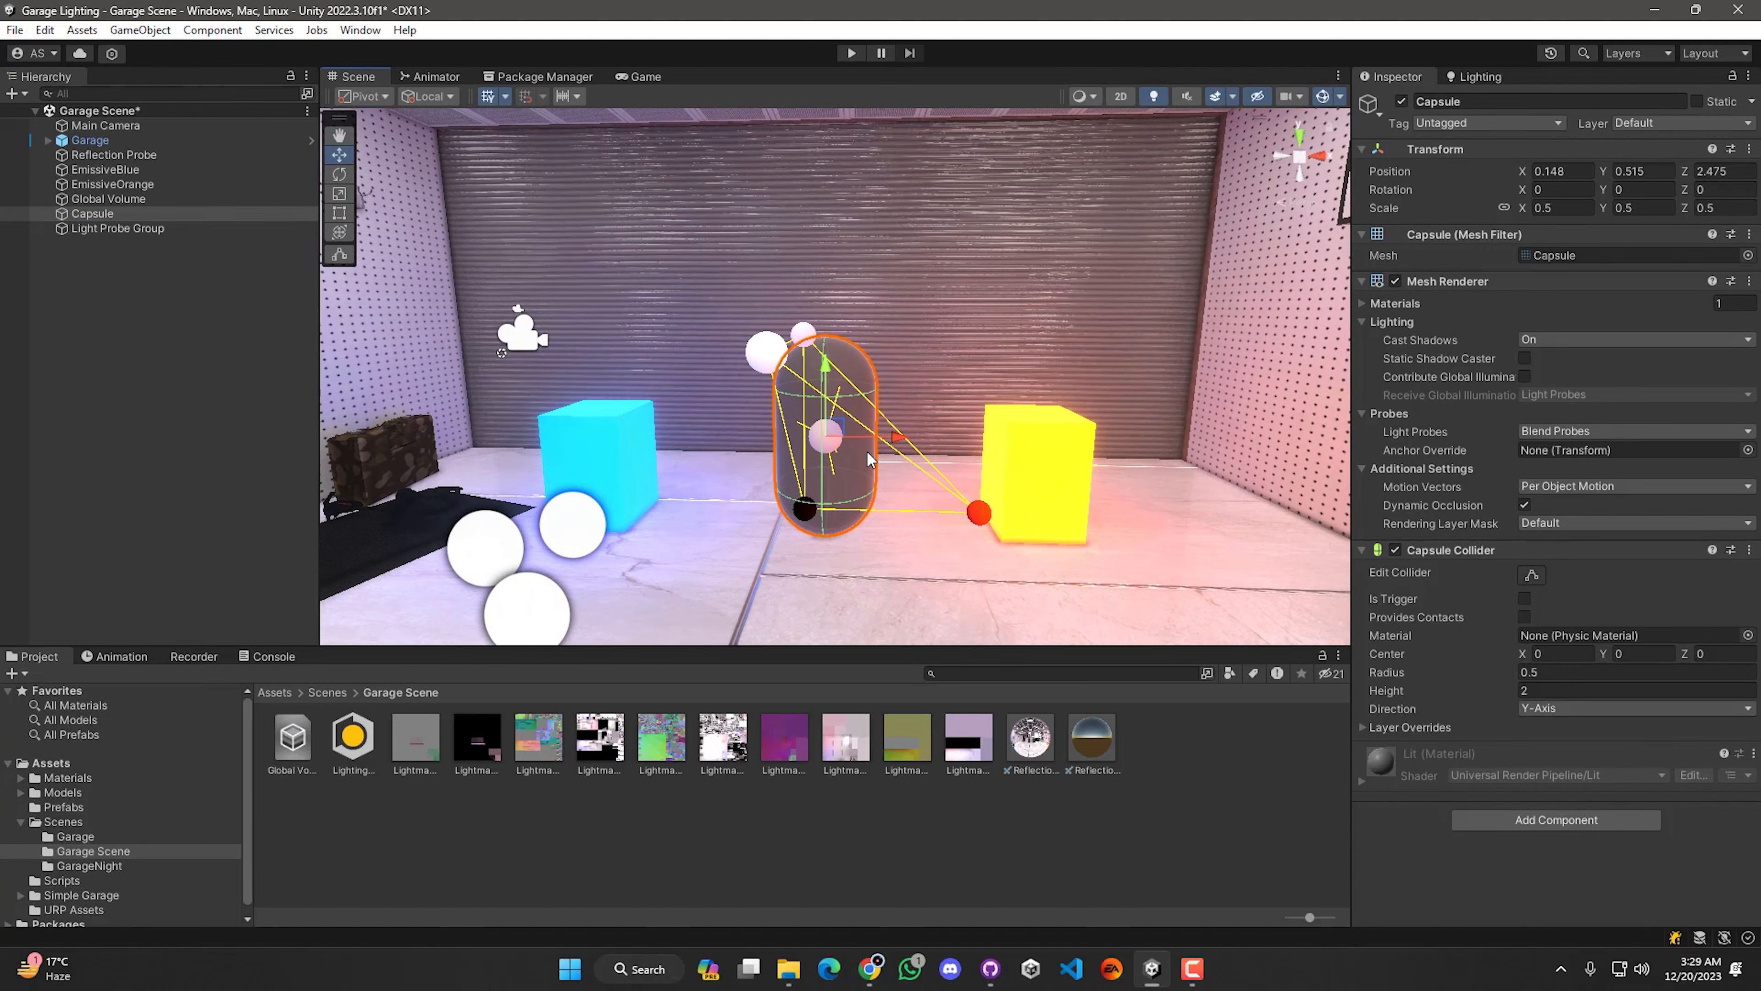
left_click(257, 490)
right_click_drag(833, 514, 763, 521)
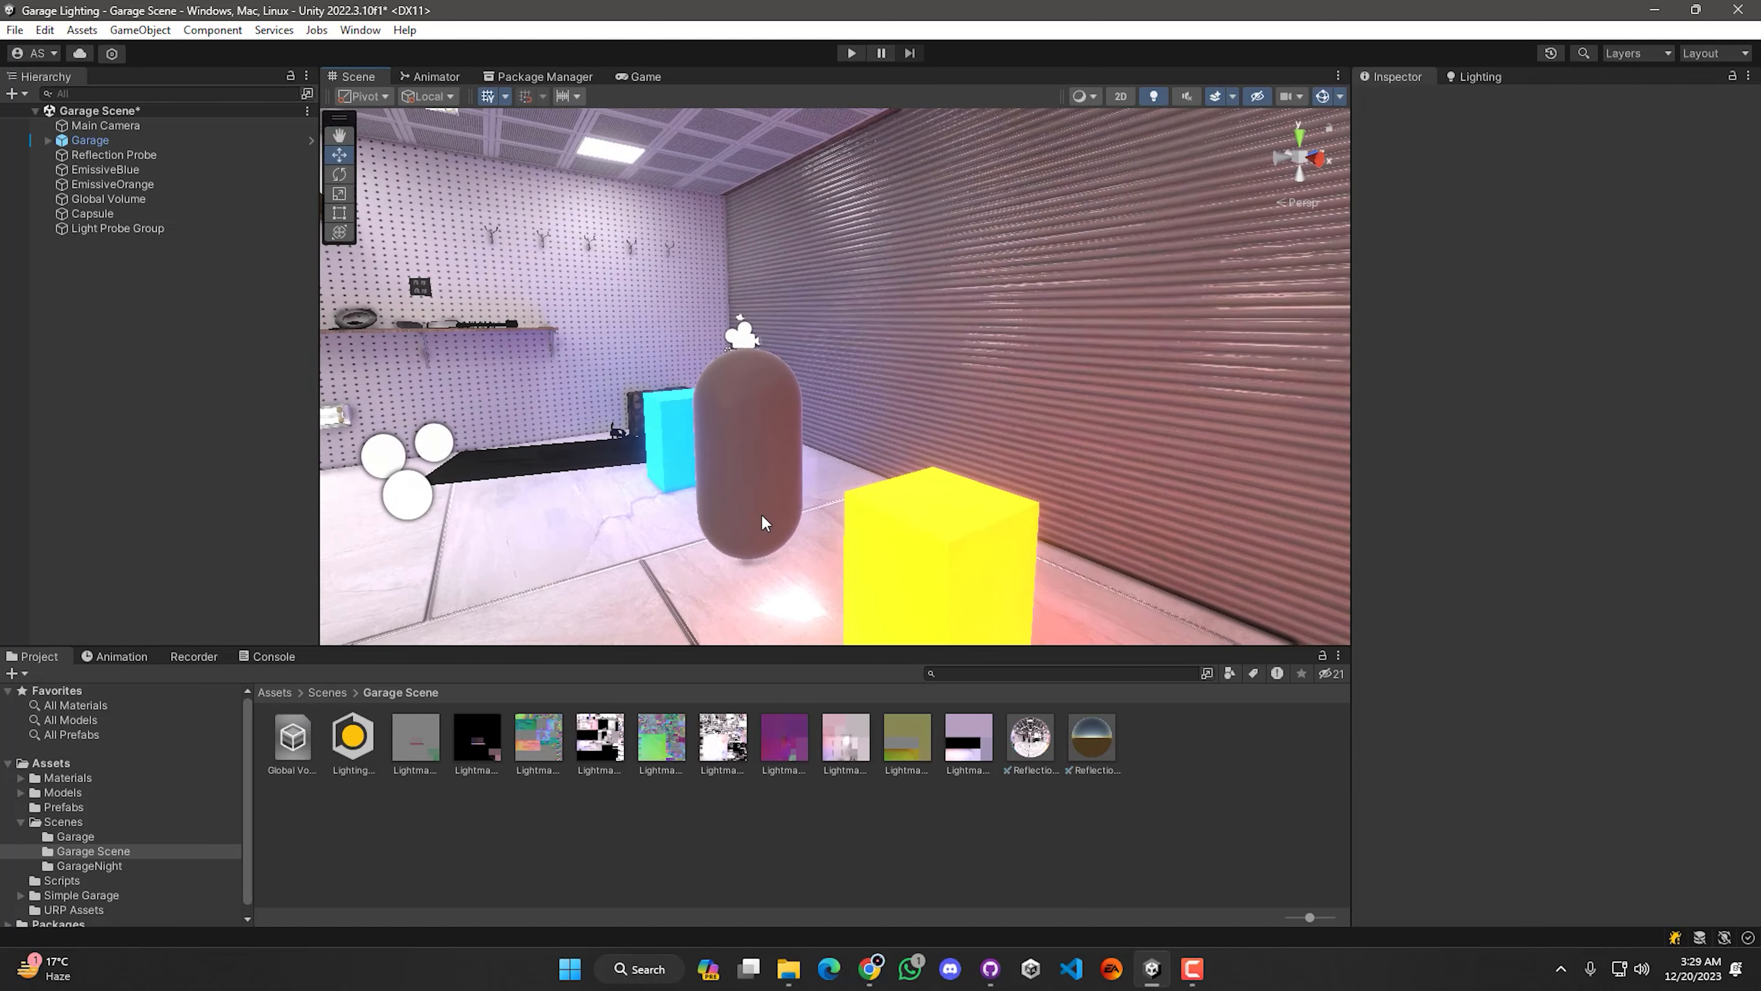
mouse_move(763, 435)
right_mouse_down()
mouse_move(1062, 551)
mouse_move(1132, 512)
mouse_move(1050, 521)
mouse_move(495, 444)
mouse_move(500, 382)
mouse_move(805, 472)
mouse_move(640, 455)
mouse_move(741, 452)
right_mouse_up()
right_click_drag(875, 459, 854, 424)
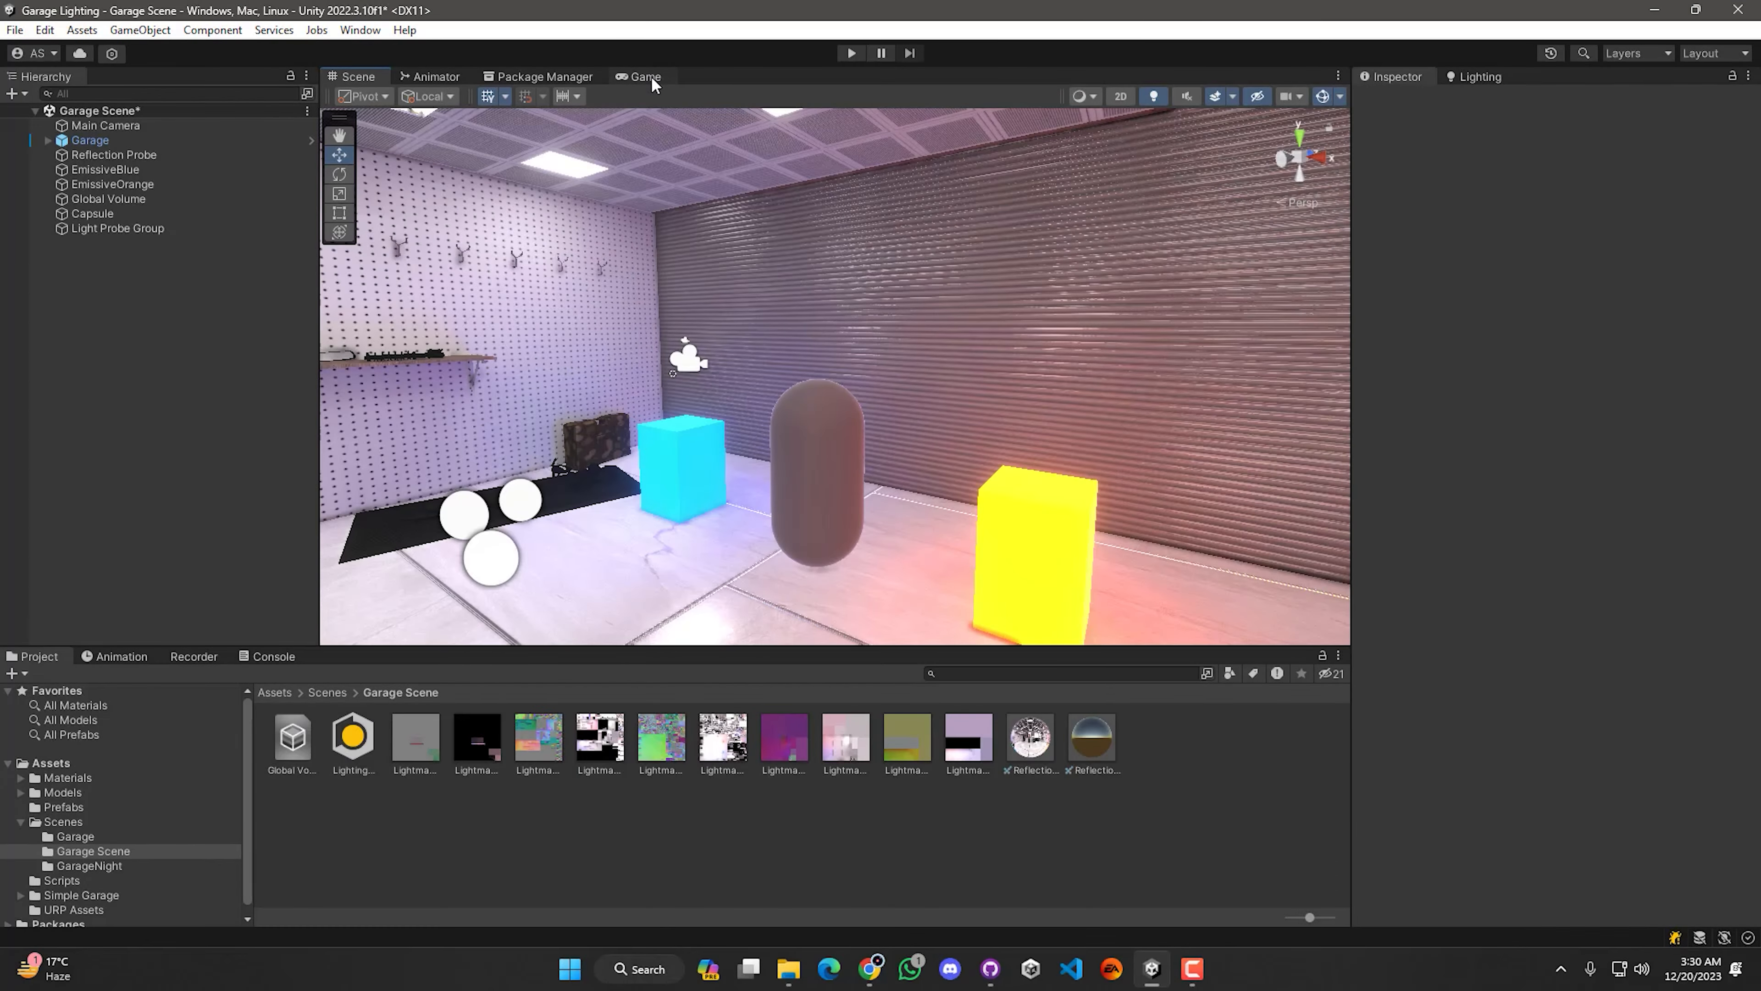
Step: Dock the Game view beside the Project assets and enlarge it so both views are visible together
left_click_drag(636, 78, 1151, 836)
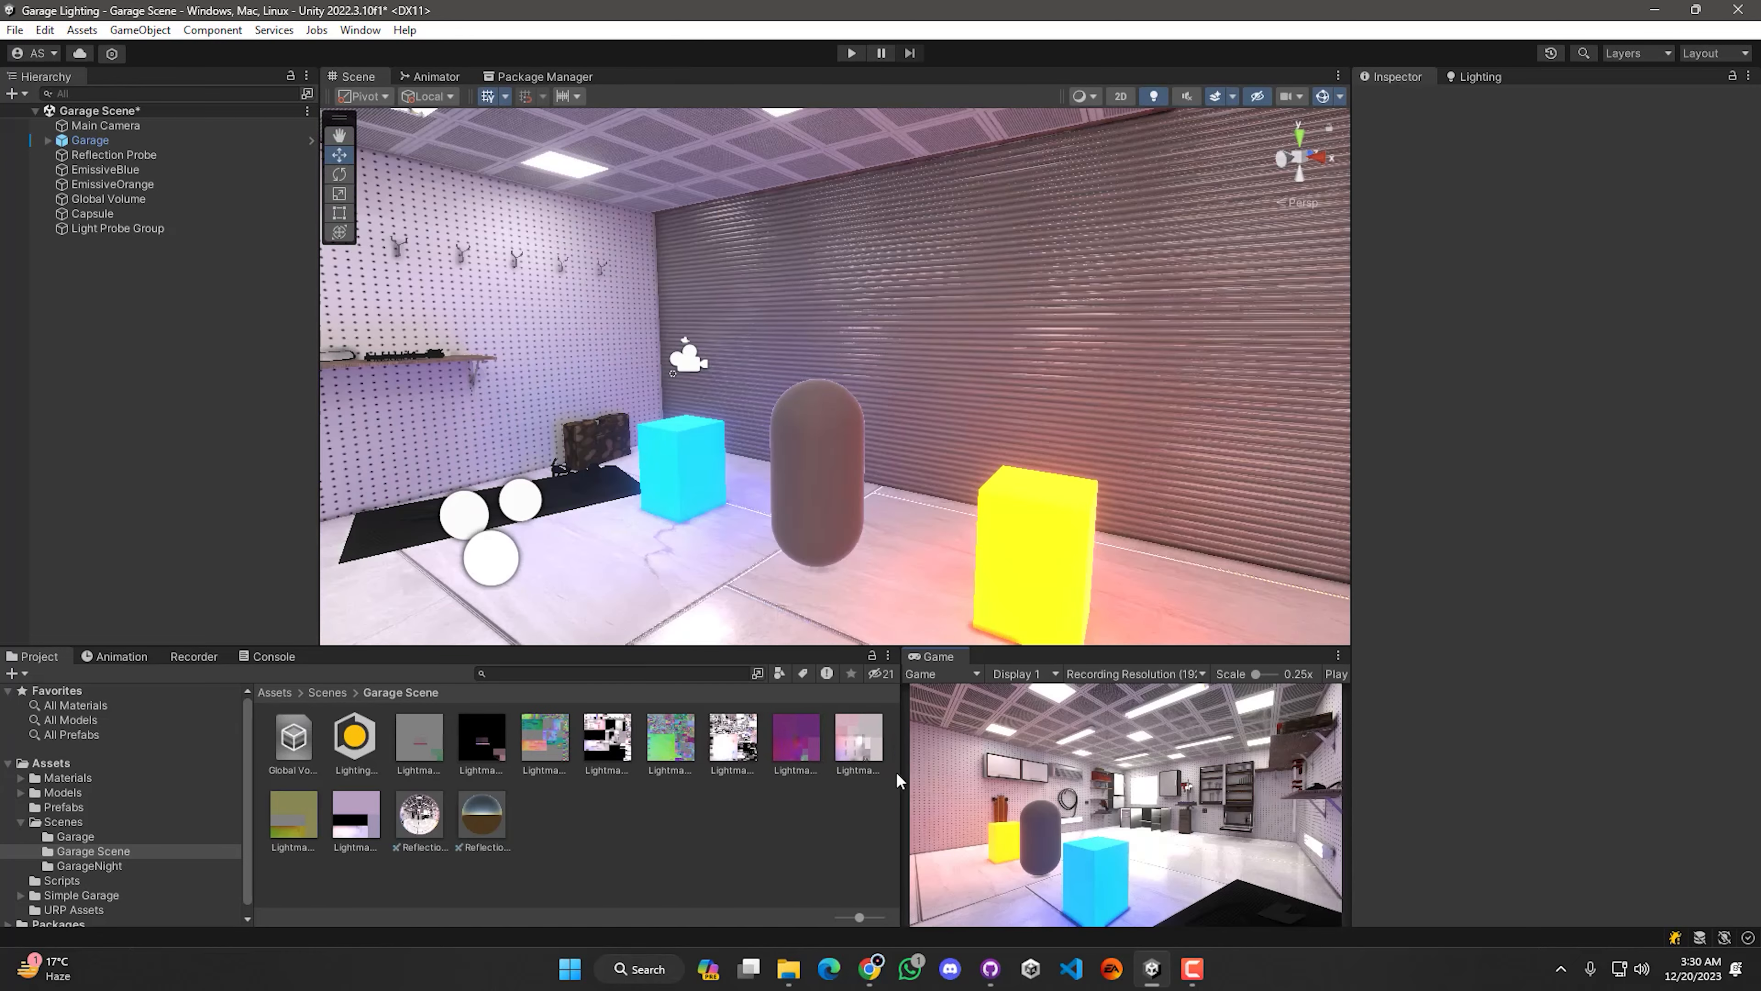
left_click_drag(901, 778, 828, 770)
left_click_drag(1074, 648, 1065, 566)
left_click_drag(823, 773, 741, 773)
Step: Move the capsule along X back toward the blue cube and deselect it
key("d")
right_click_drag(905, 375, 834, 413)
left_click(835, 415)
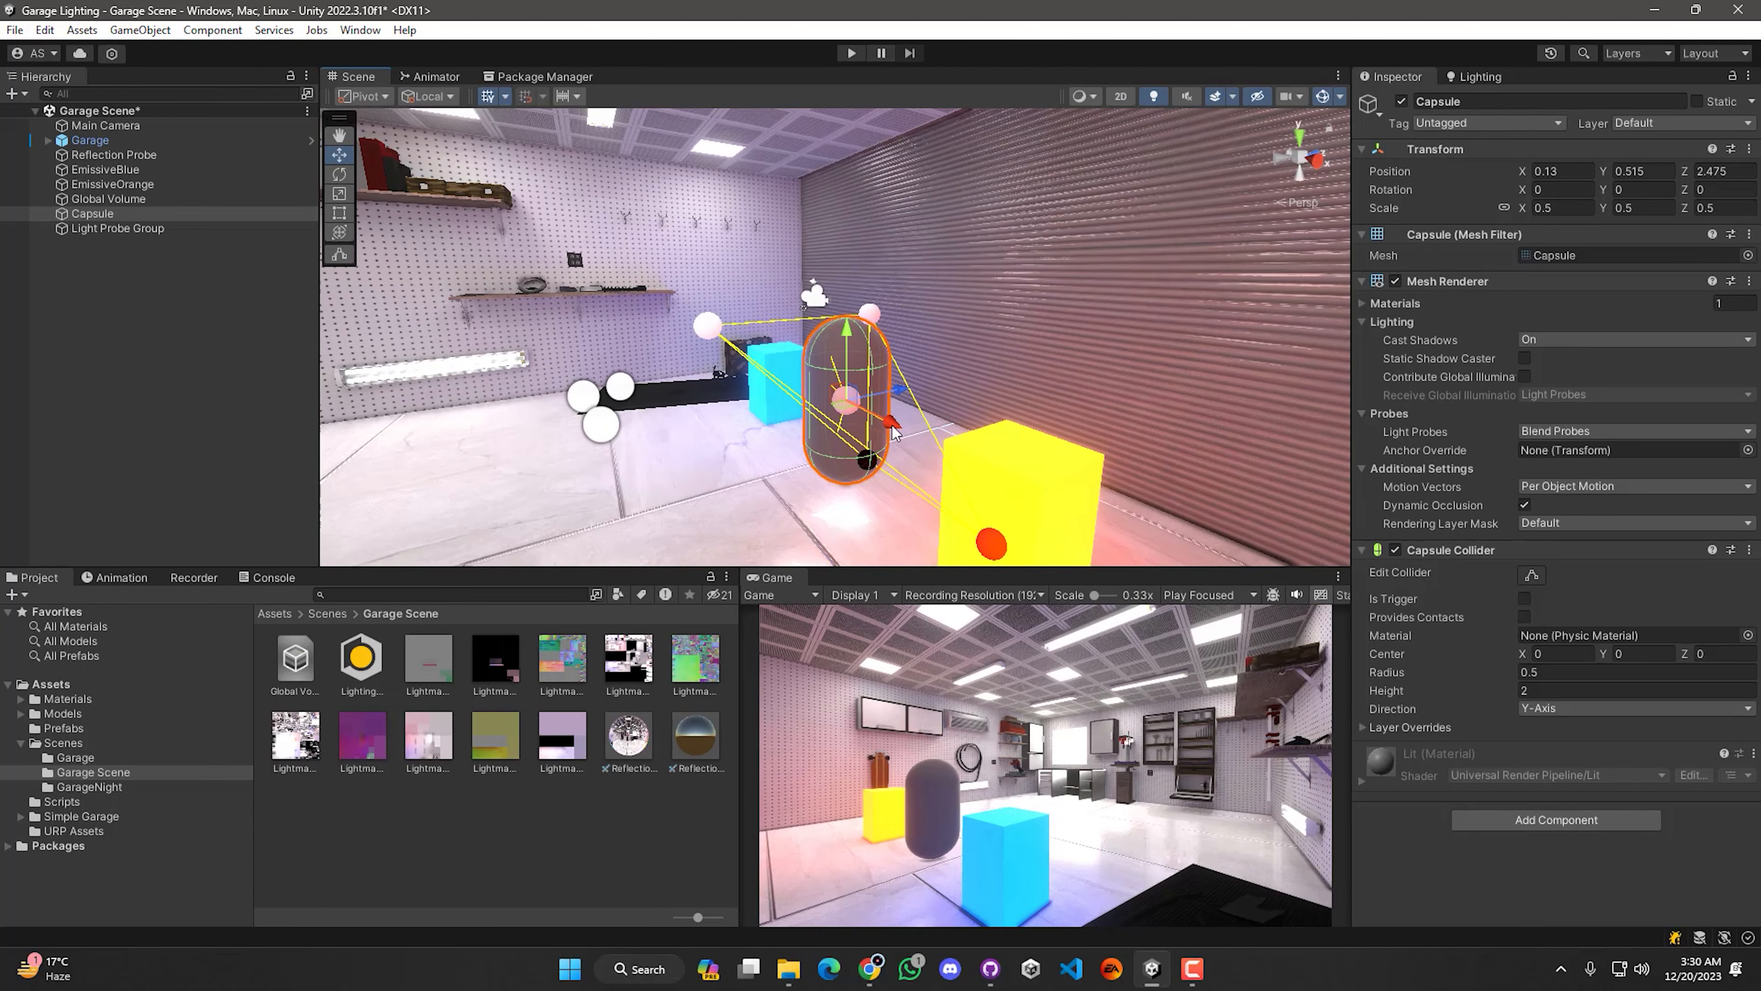
left_click_drag(894, 431, 730, 440)
left_click(183, 473)
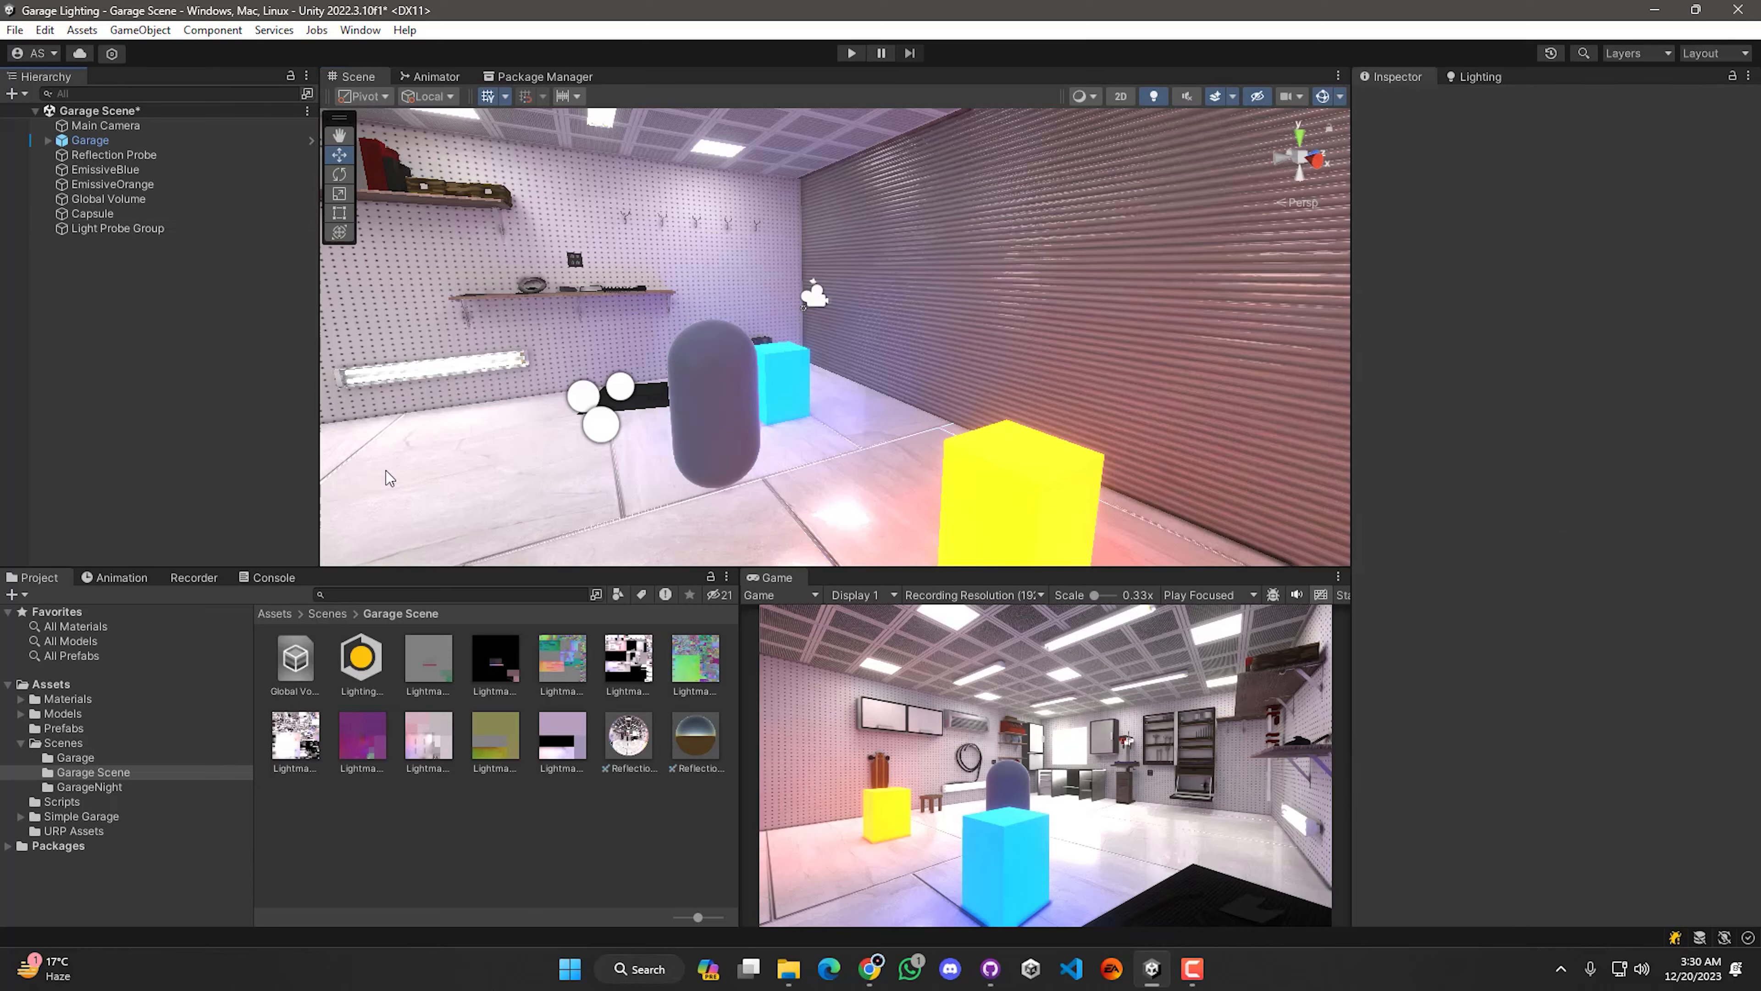
Step: Examine the capsule's lighting near the blue cube from several angles and compare it with the Game view
right_click_drag(627, 466, 727, 444)
key("a")
key("d")
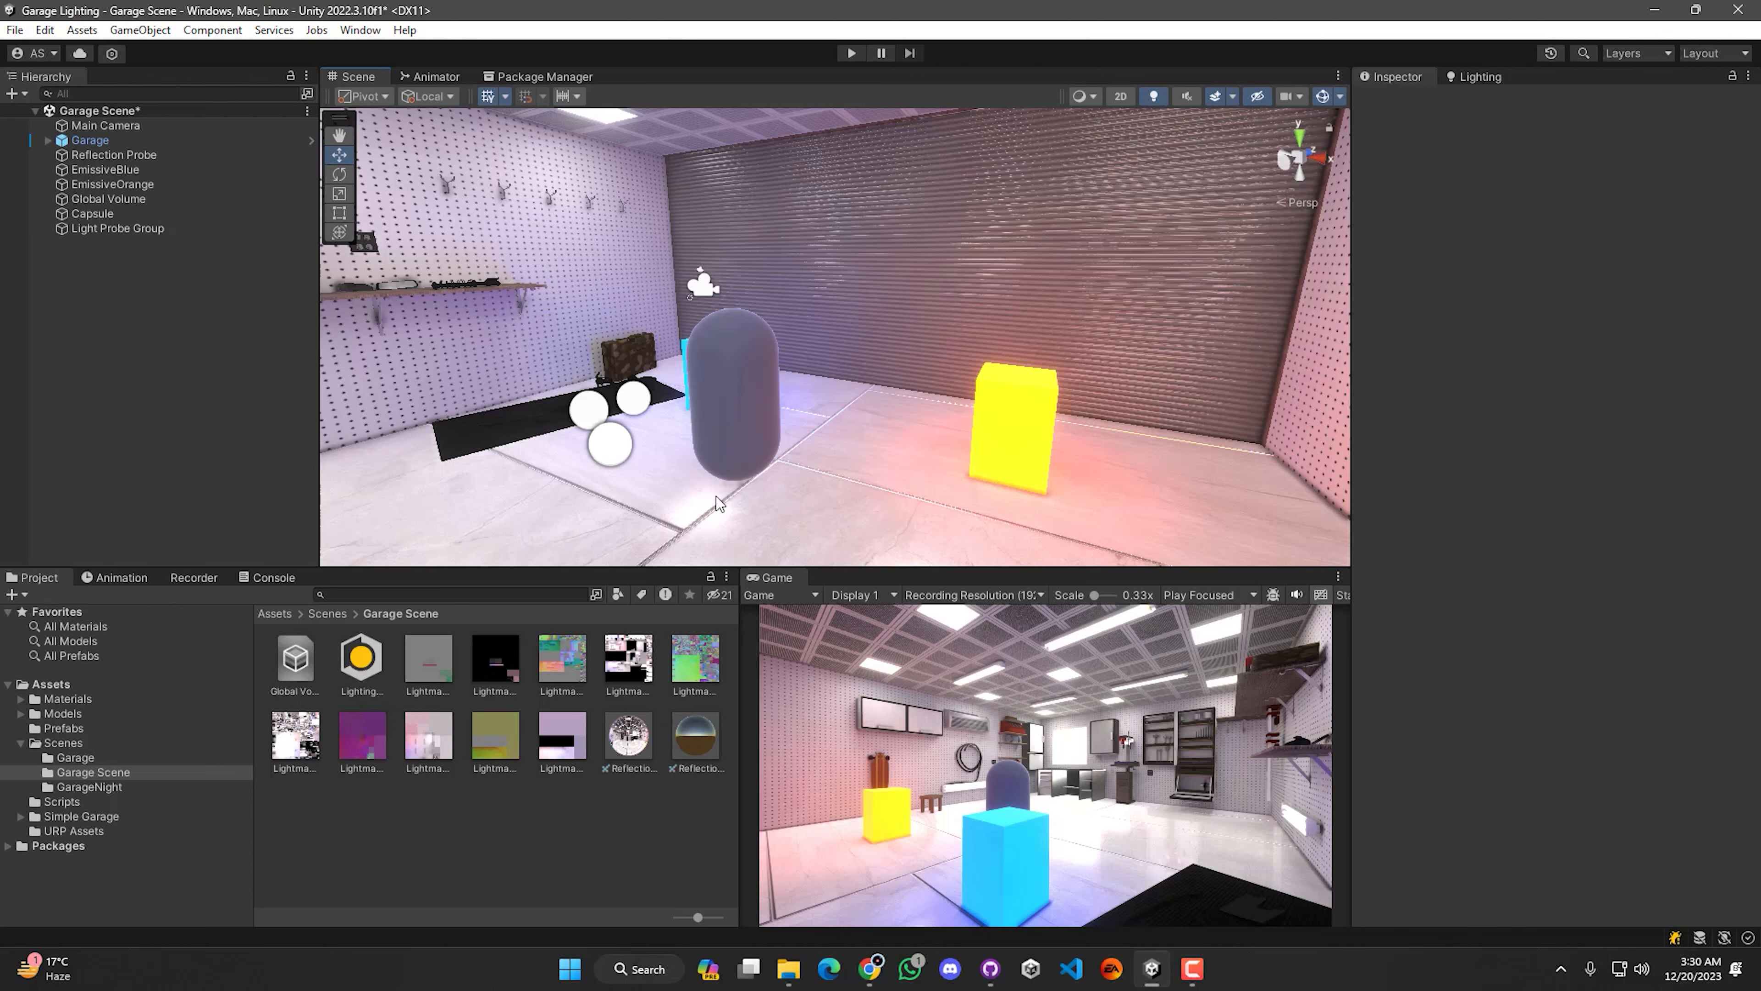
right_click_drag(732, 464, 461, 437)
key("d")
key("w")
key("d")
key("s")
key("a")
right_click_drag(650, 498, 720, 503)
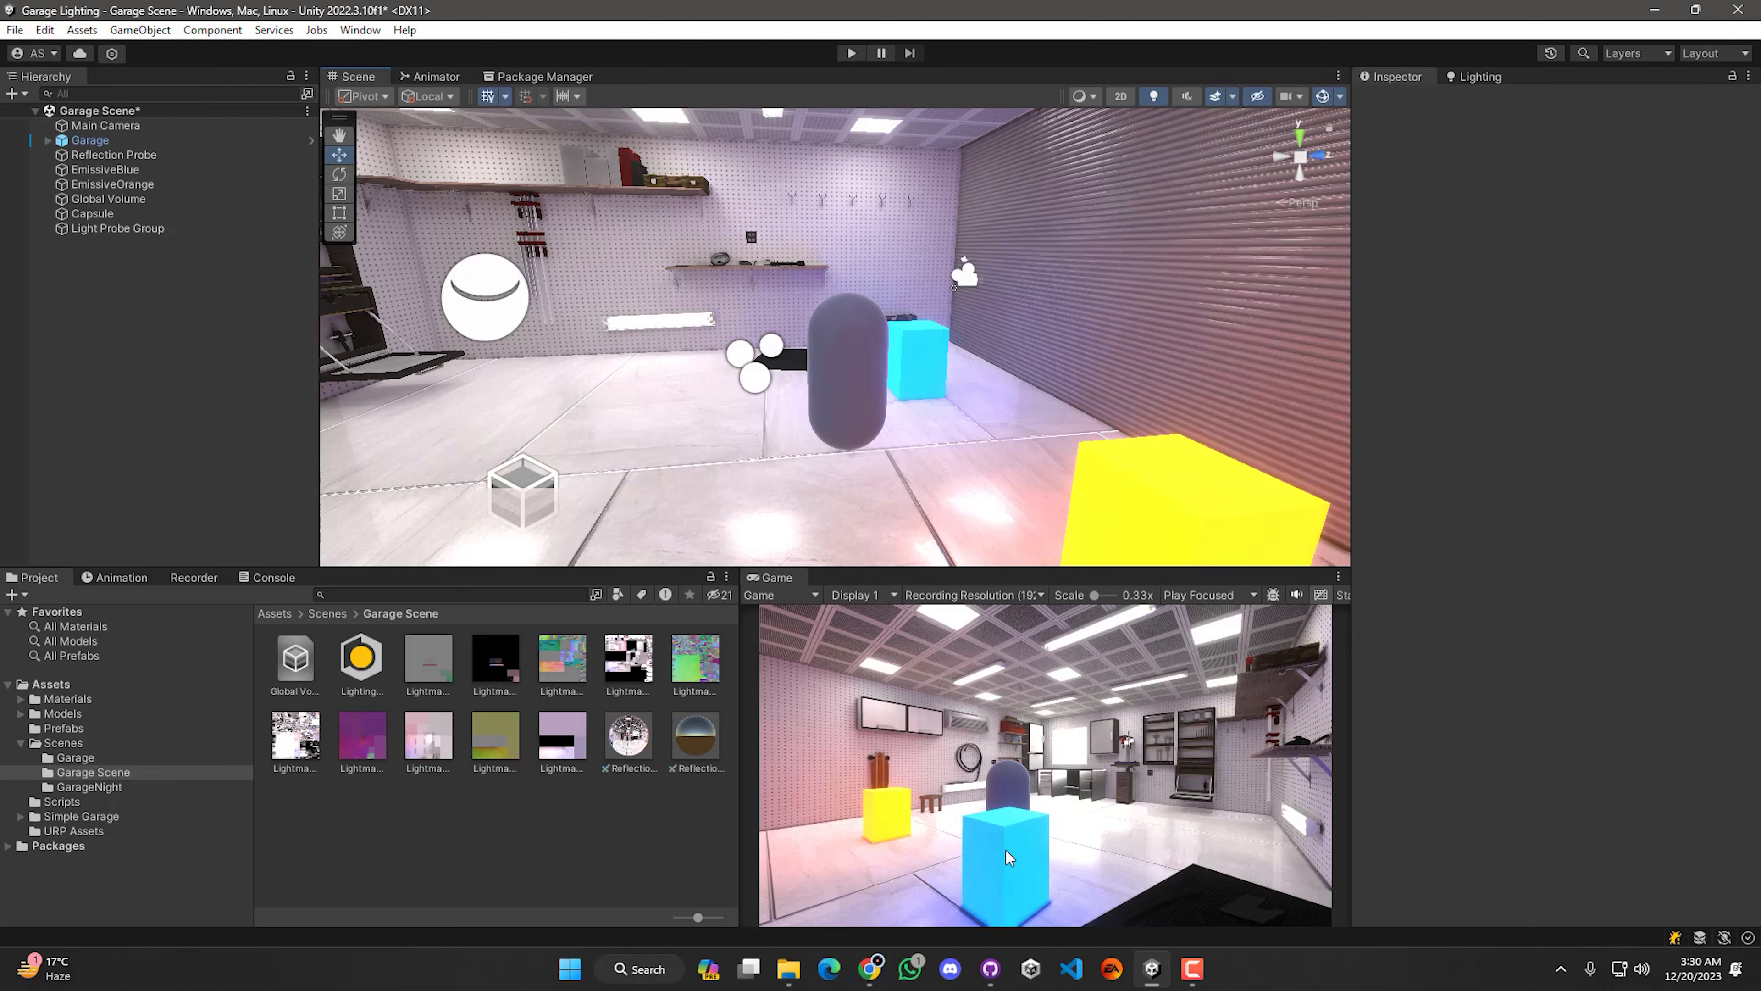
Step: Move the capsule behind the yellow cube to about X 1.1, Z 3.23, and compare its tint in the Game view
right_click_drag(621, 409, 853, 416)
left_click(915, 409)
left_click_drag(995, 424, 1325, 509)
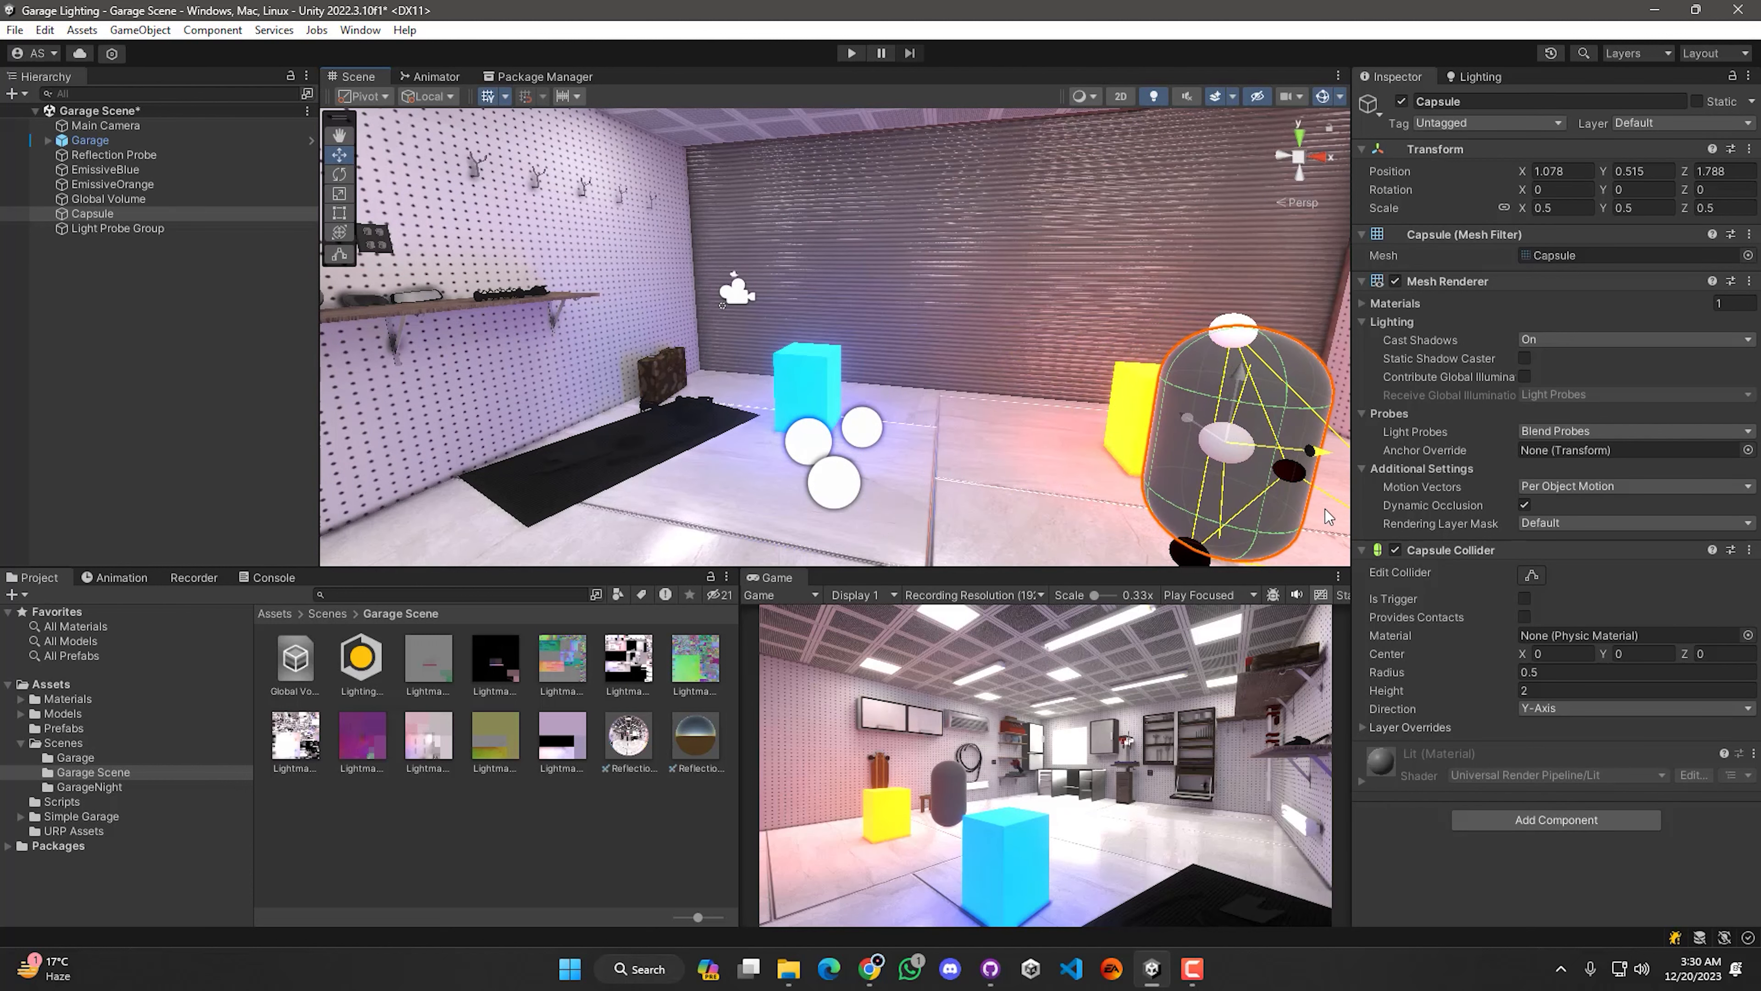
left_click_drag(1188, 417, 1097, 338)
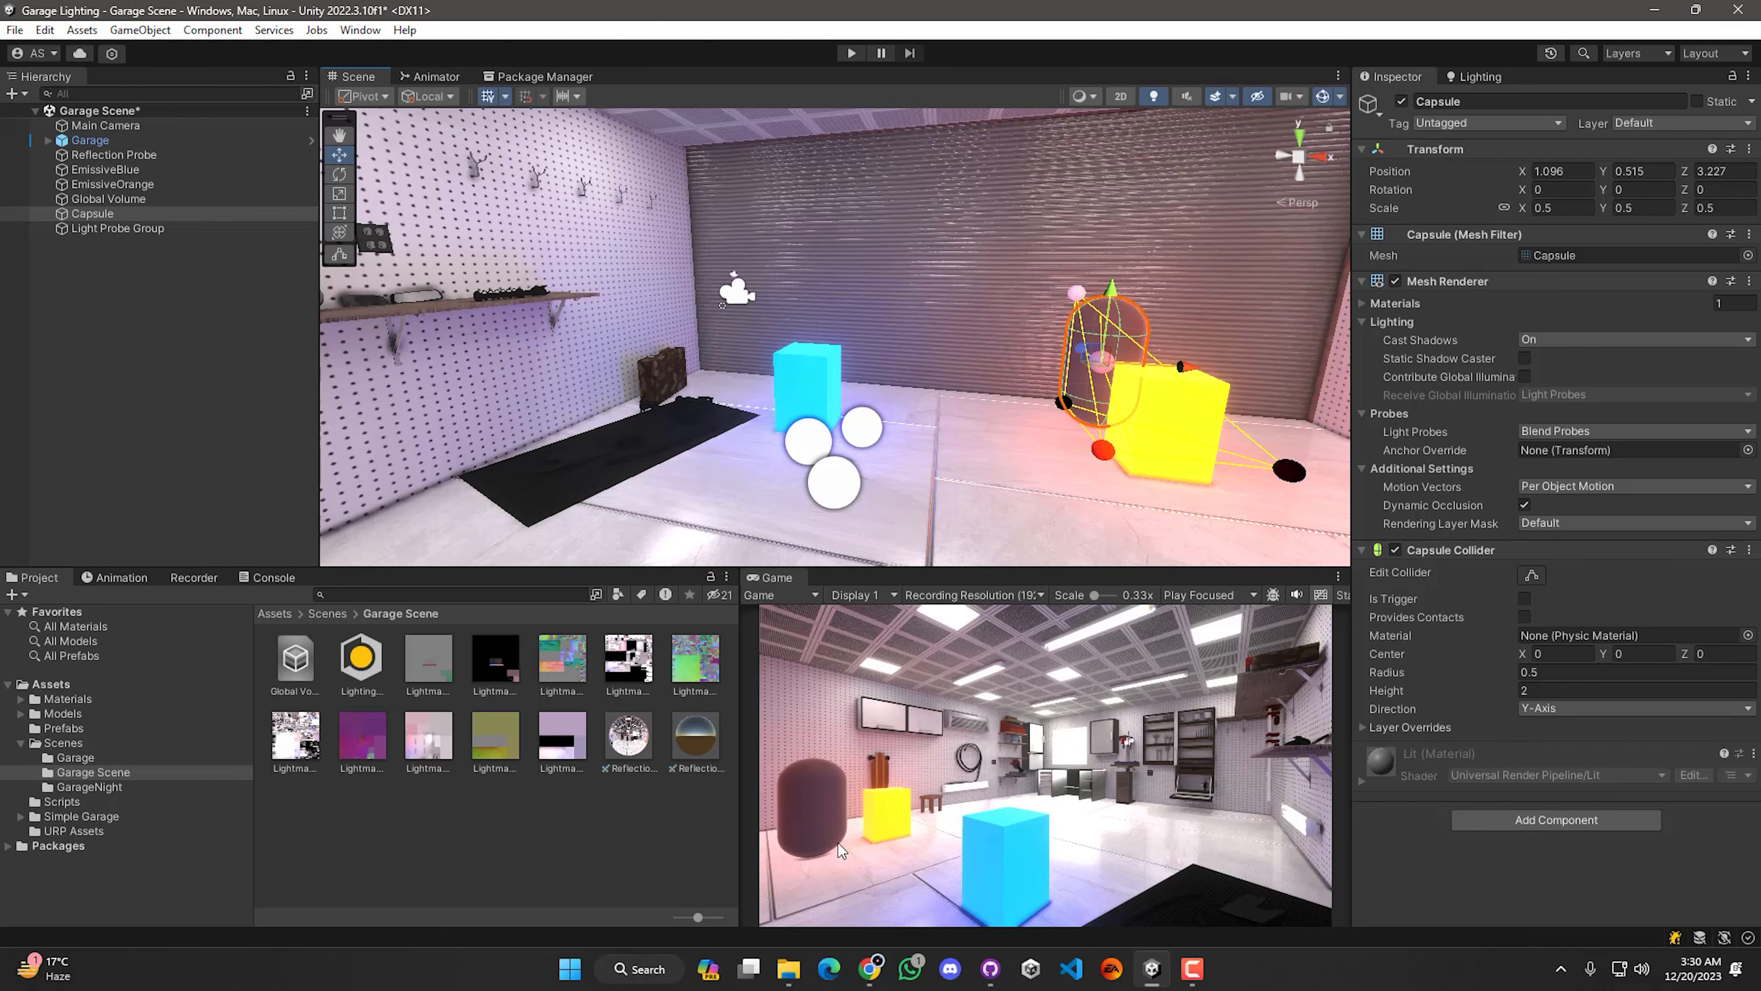
key("w")
mouse_move(1093, 359)
right_mouse_down()
mouse_move(837, 366)
mouse_move(1105, 352)
right_mouse_up()
key("d")
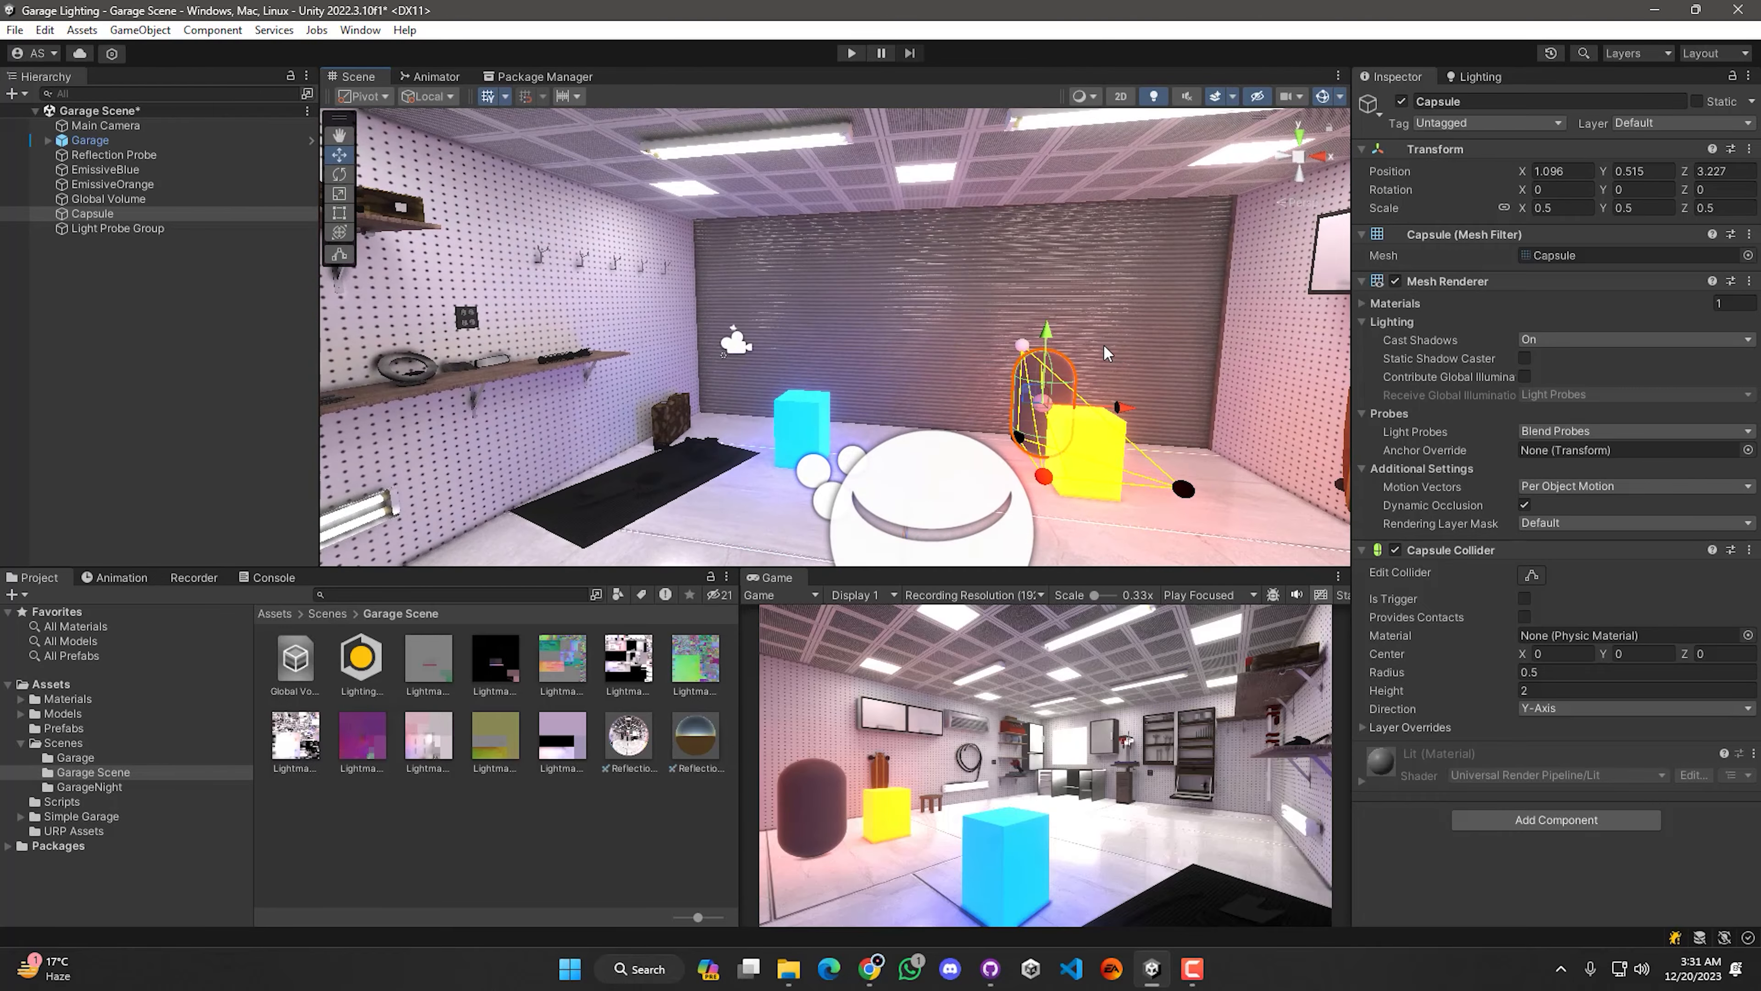